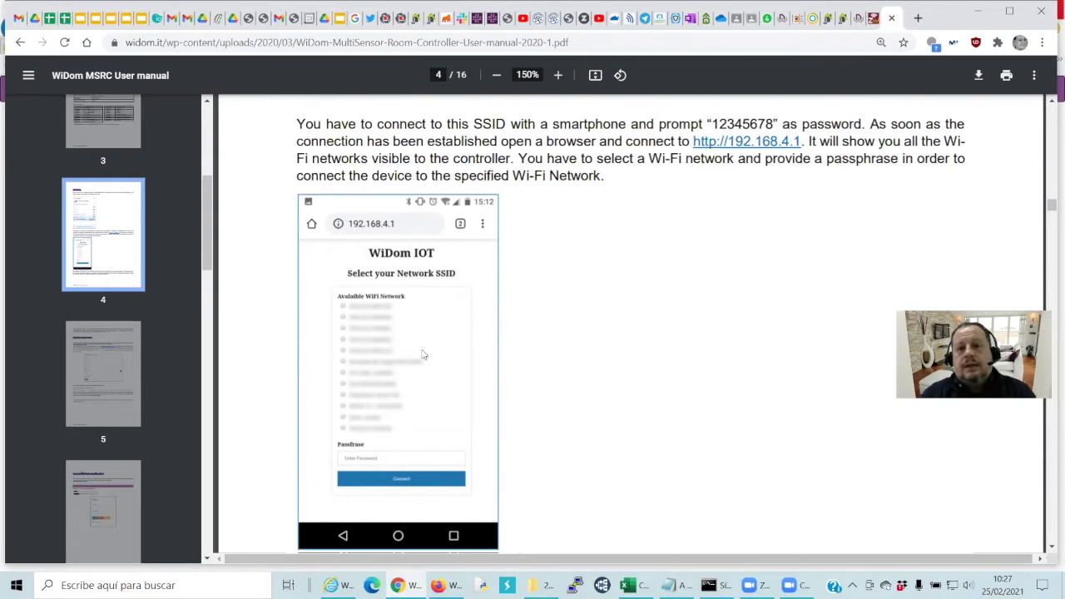
Load the router admin at 192.168.1.1 in a new tab and log in with the admin password
click(918, 18)
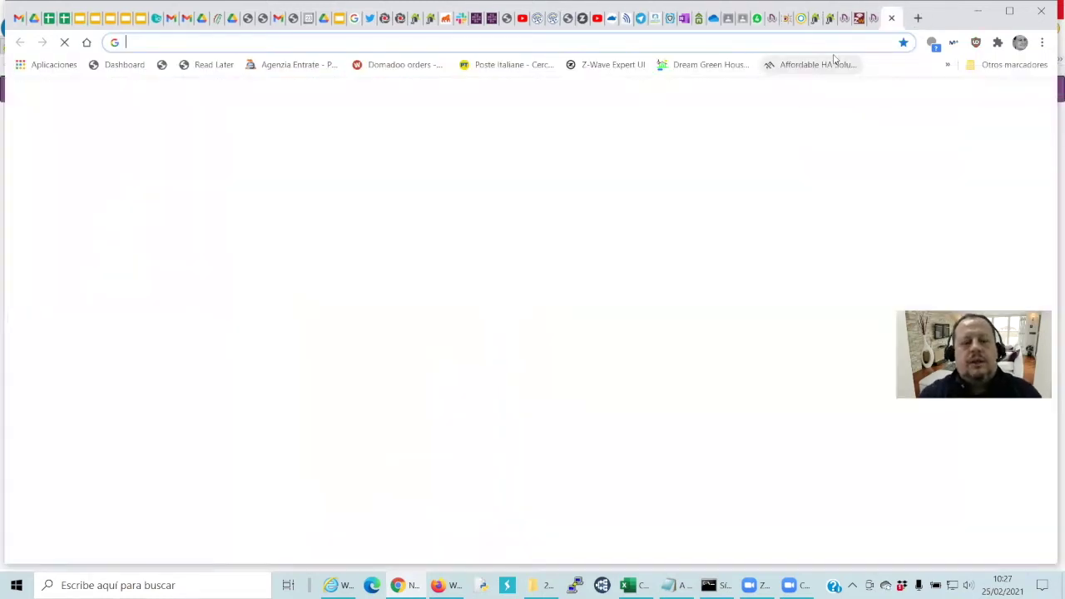
text(192.168.1.1)
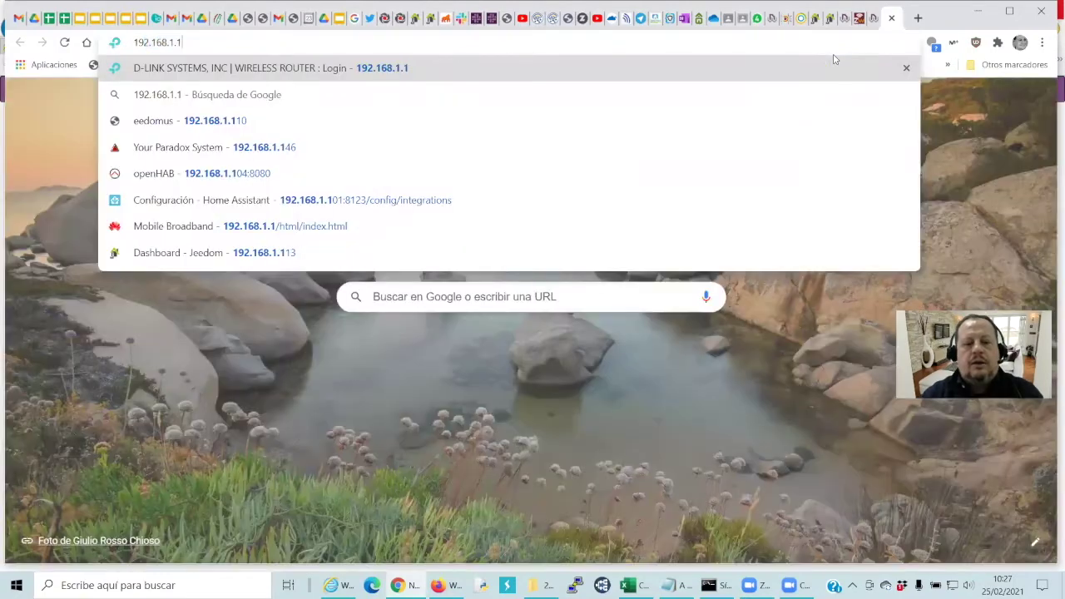
key(Return)
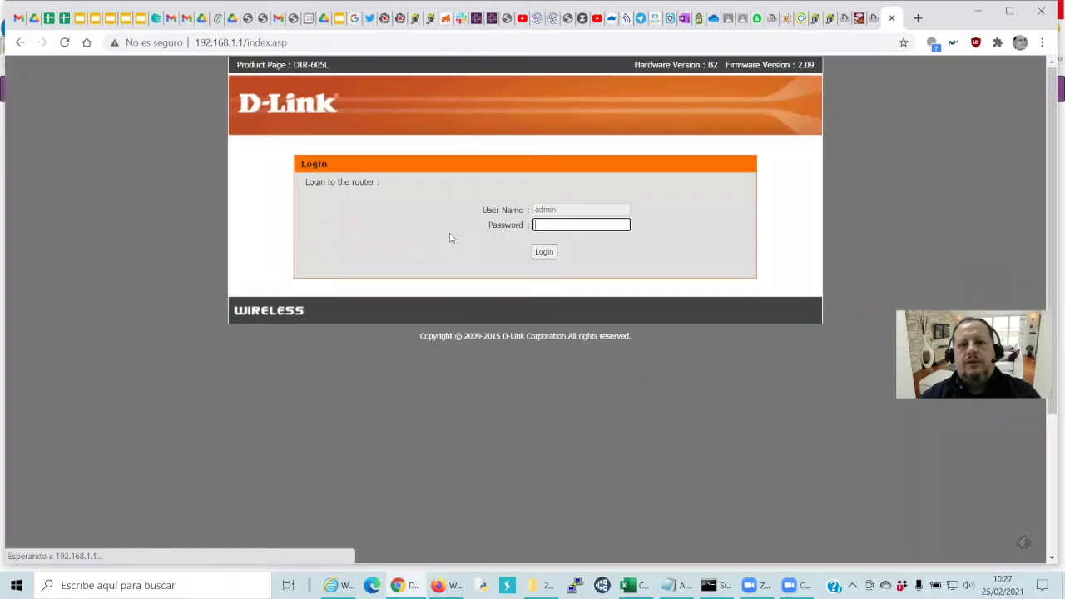
text(ad)
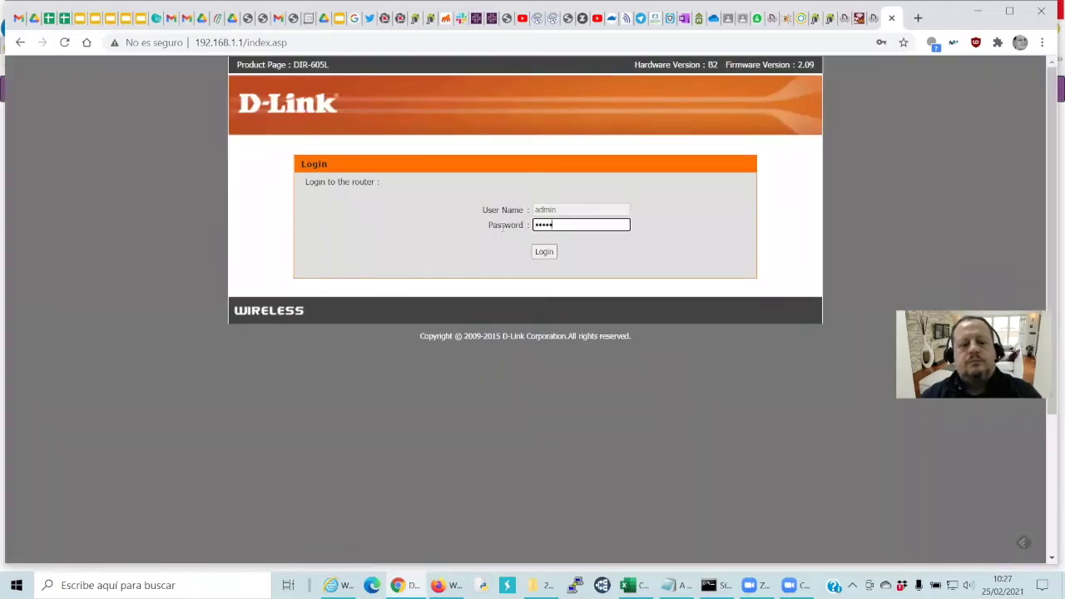
text(************)
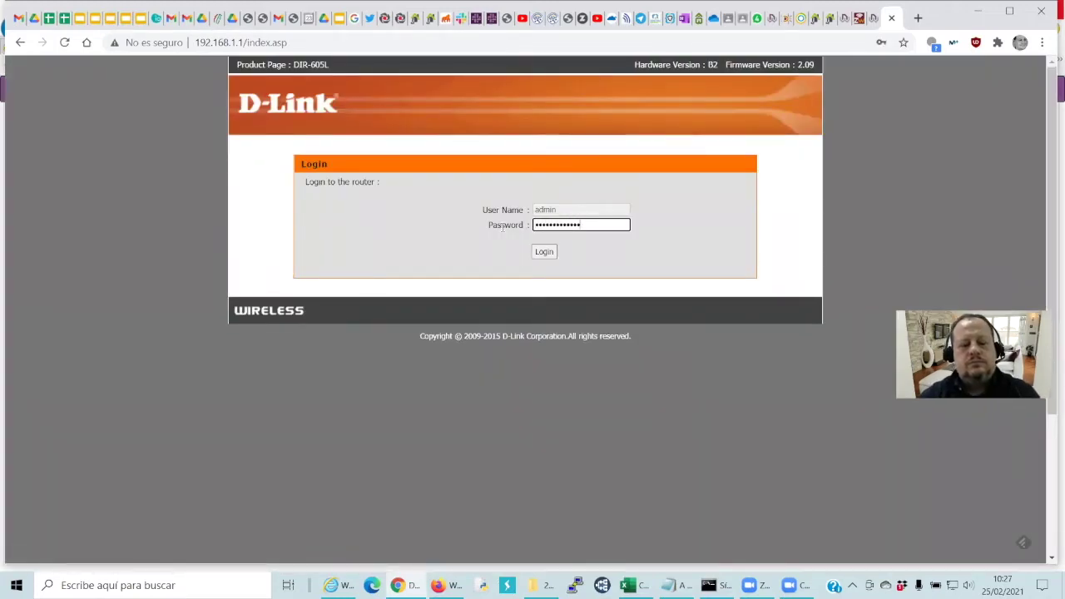
key(Return)
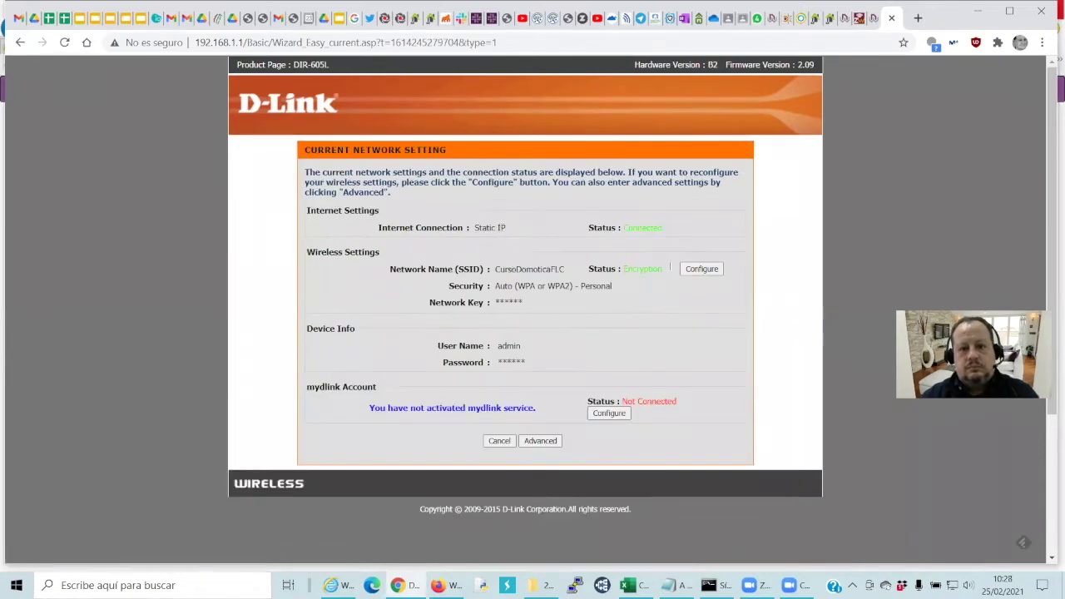
Locate ESP_1325FD at 192.168.1.114 in the router's LAN Setup DHCP client list
click(525, 447)
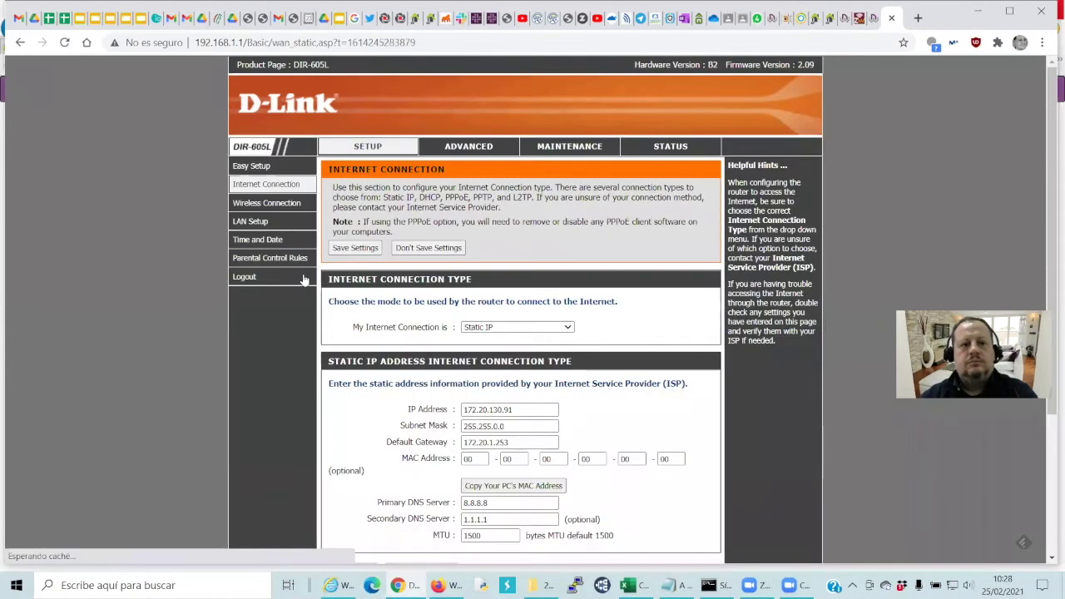
scroll(524, 318, down, 3)
scroll(530, 313, up, 3)
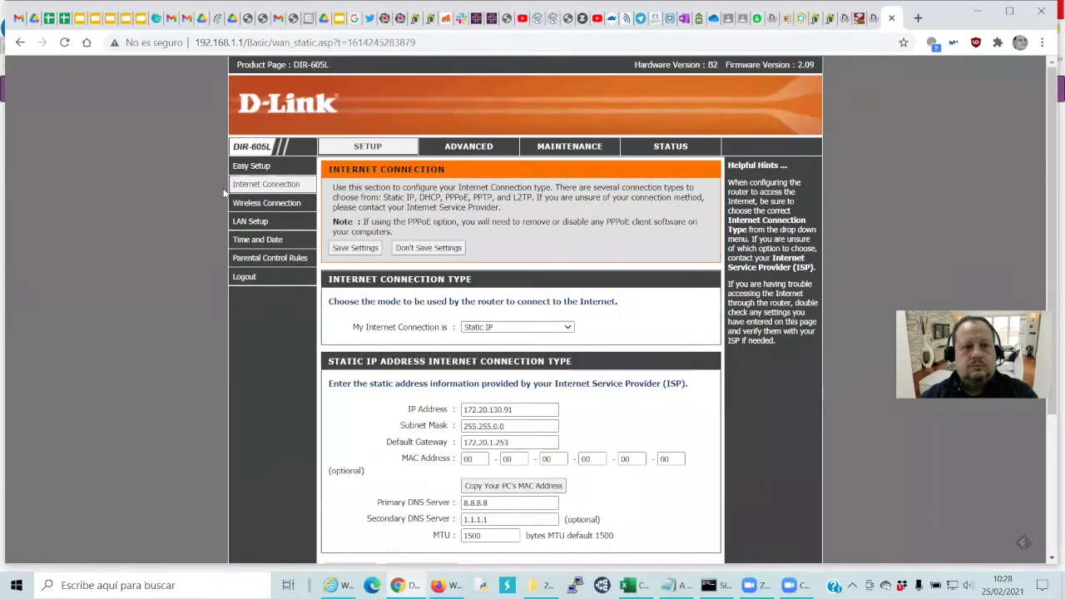
click(273, 225)
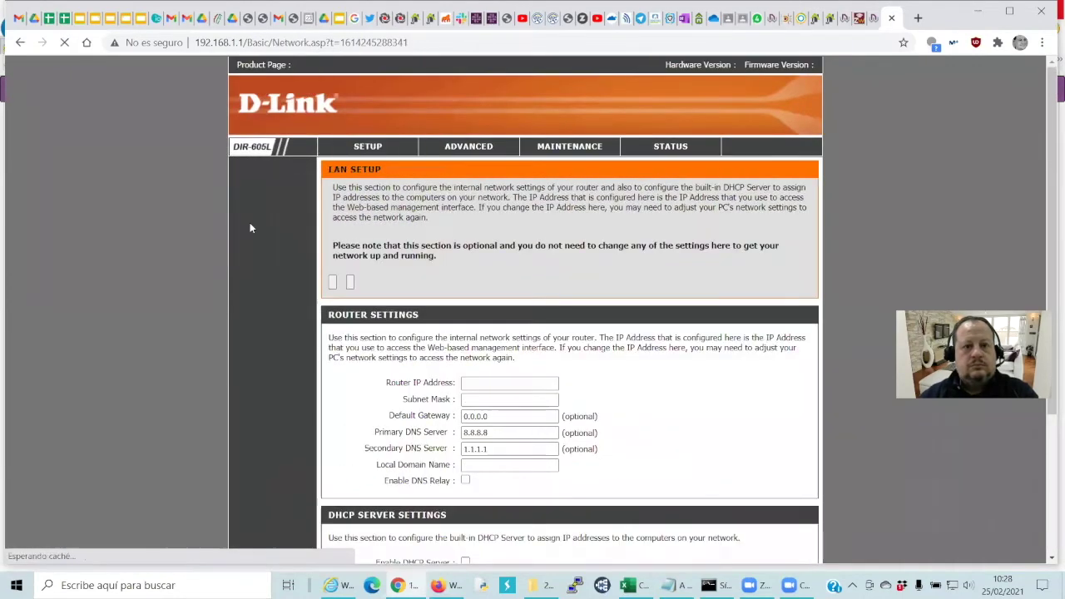
scroll(374, 251, down, 3)
scroll(373, 251, down, 5)
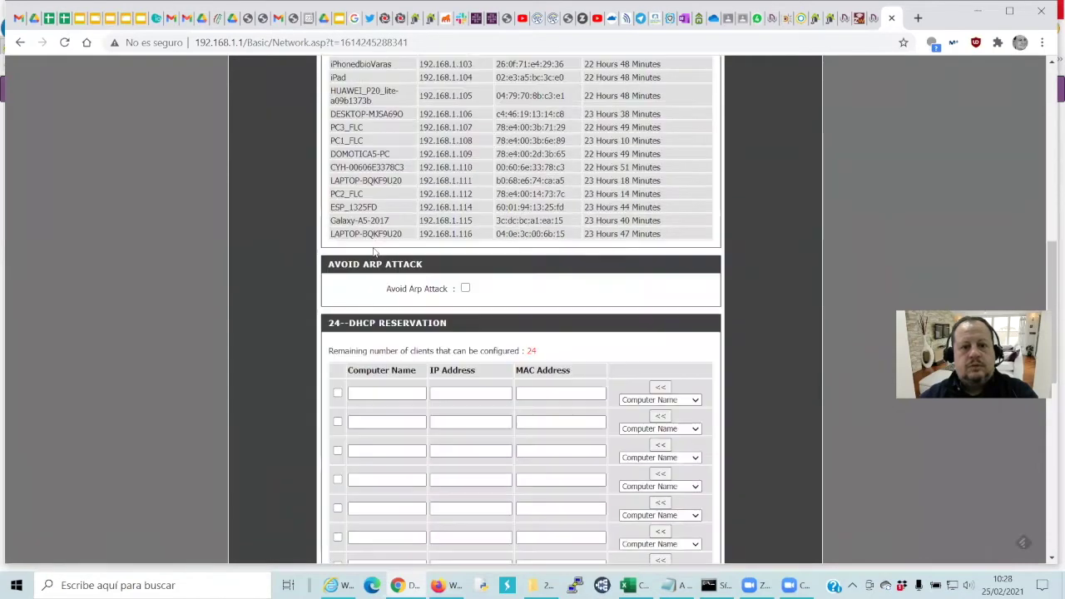
drag(331, 206, 672, 213)
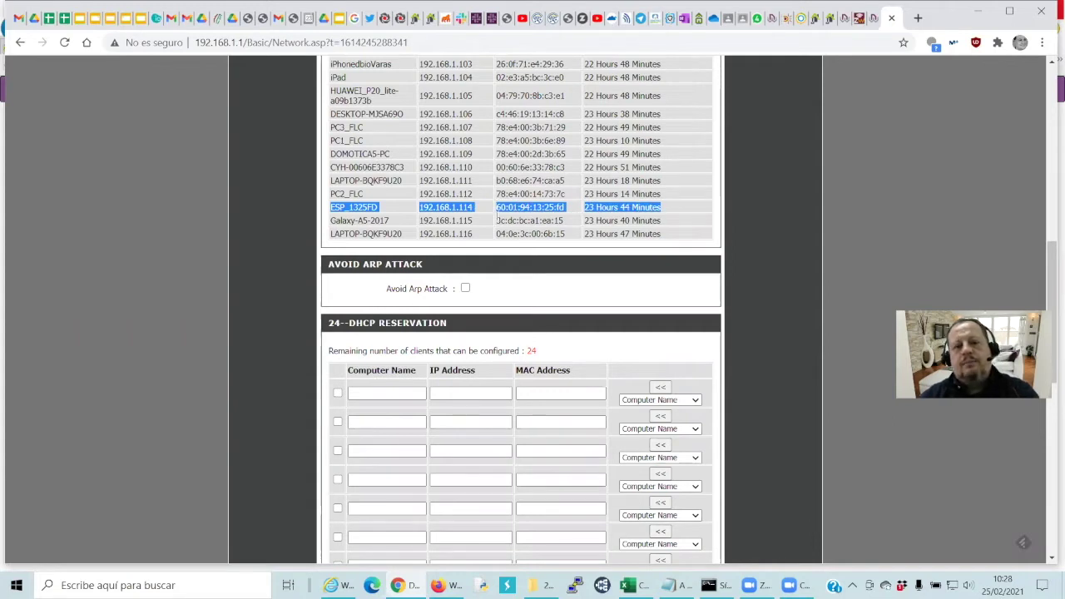
click(546, 207)
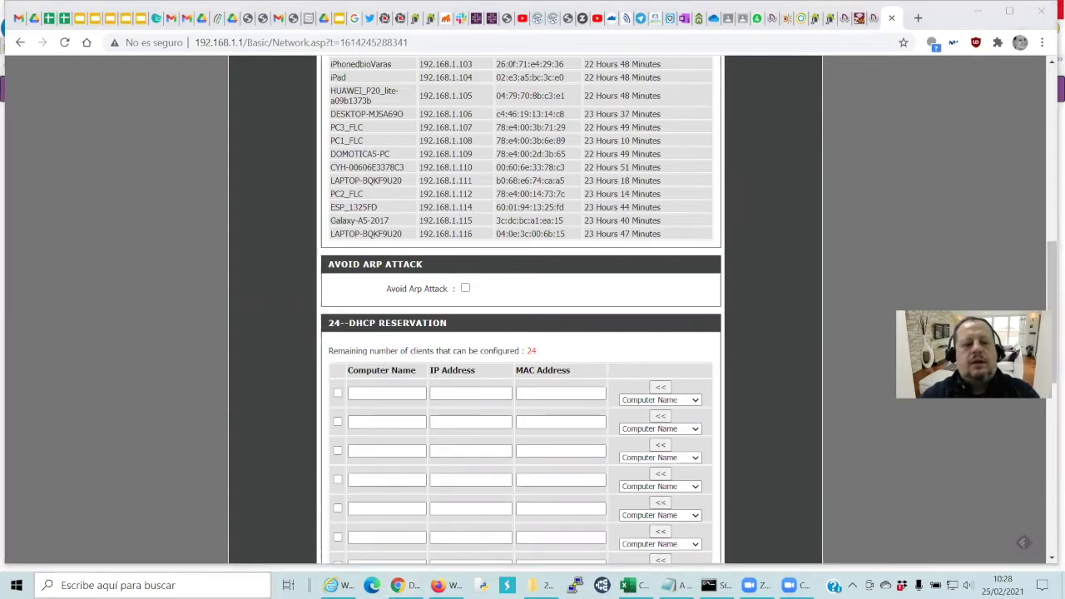
text(cmd)
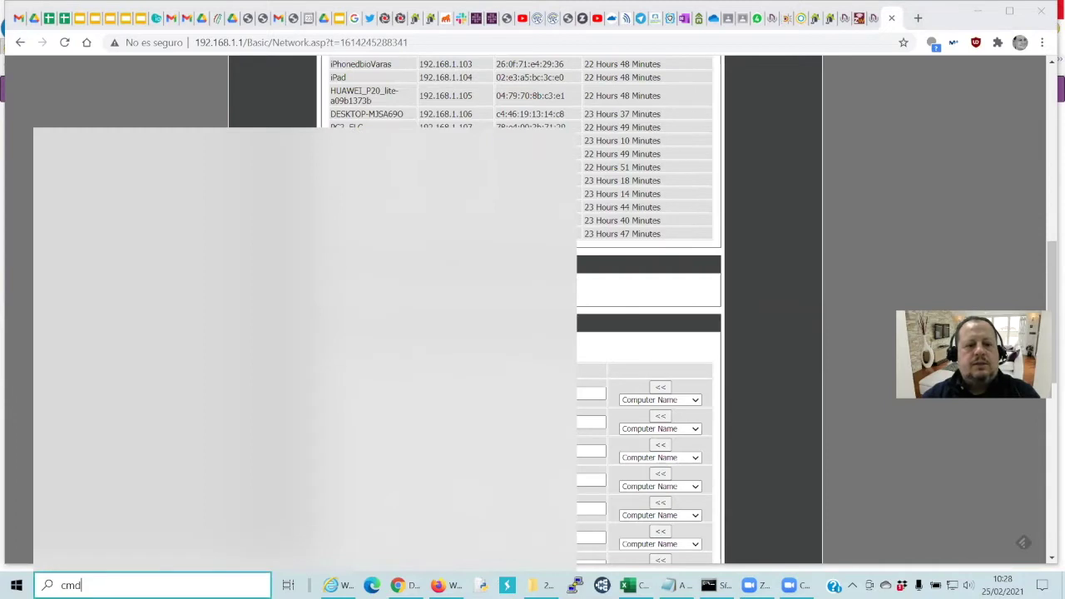
Run ping -t 192.168.1.114 in Command Prompt, stop it, and return to WiDom Cloud
click(50, 187)
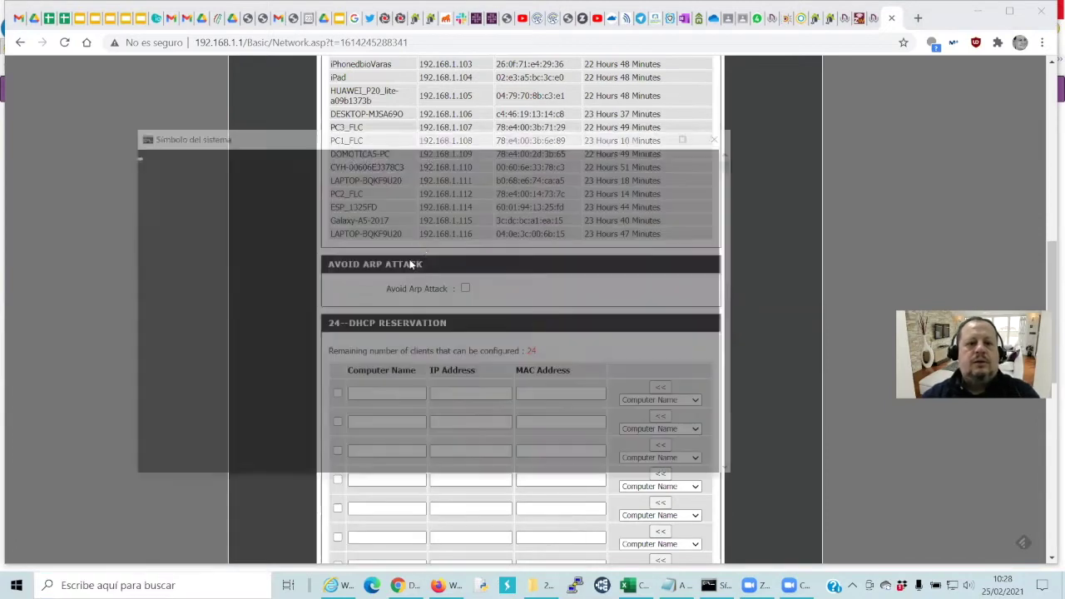
text(pign)
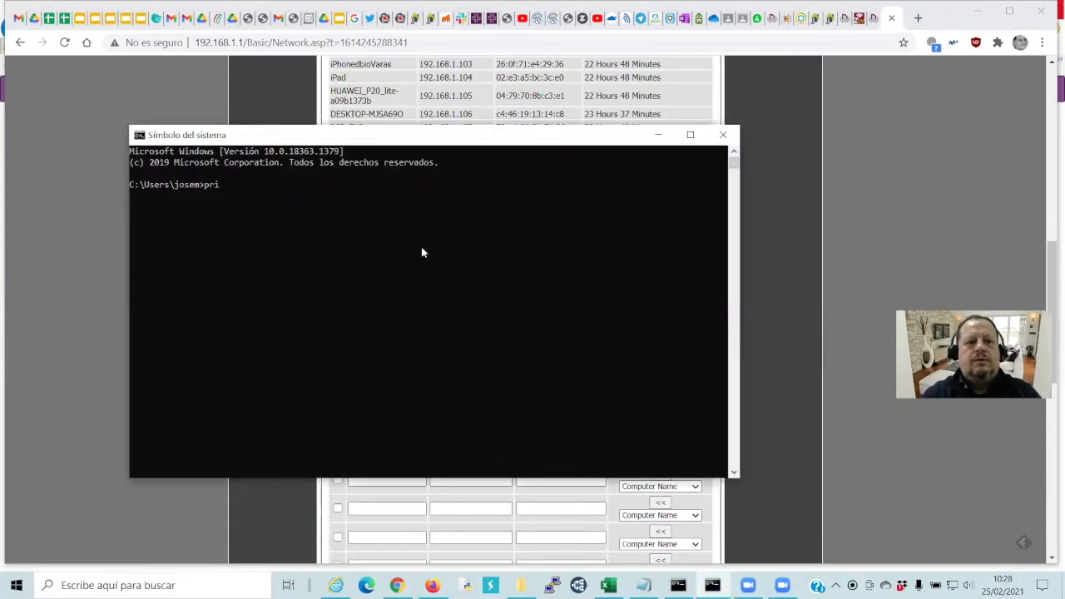
key(BackSpace)
key(BackSpace)
text(ng -t 192.168.1.114)
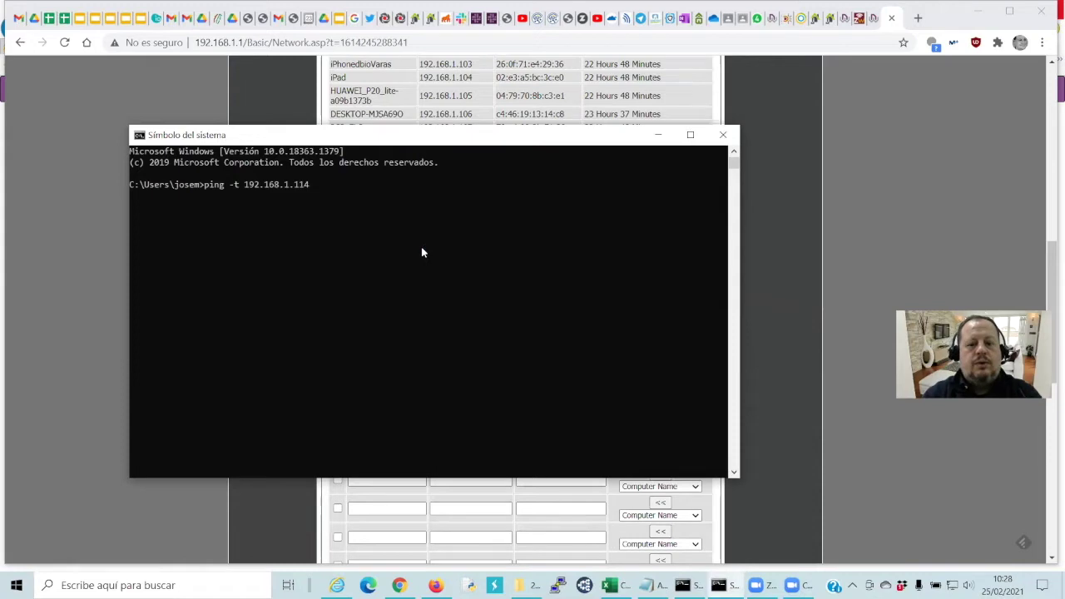
key(Return)
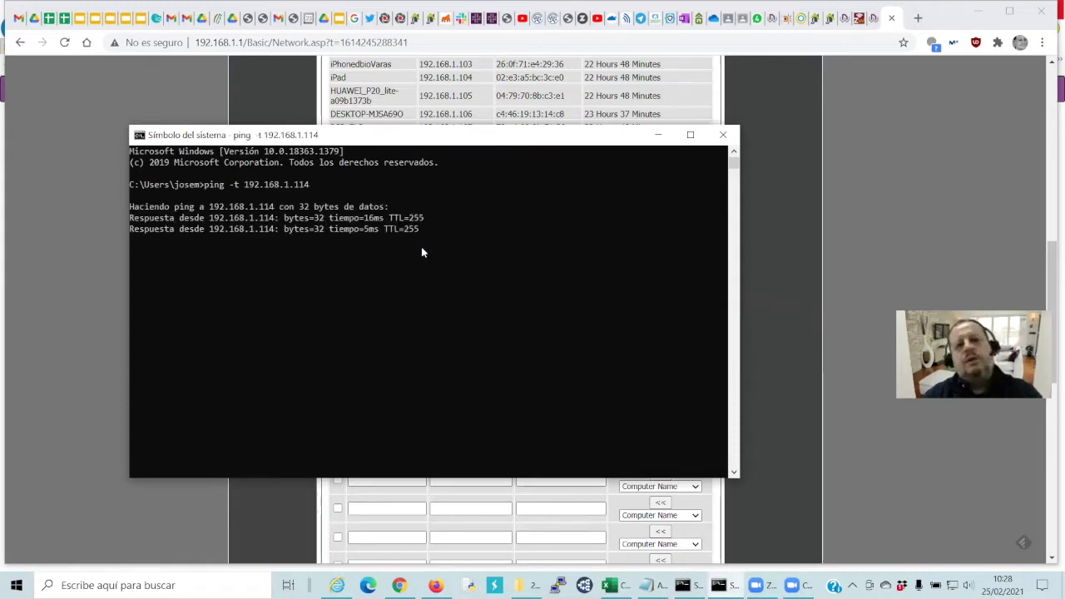
key(ctrl+c)
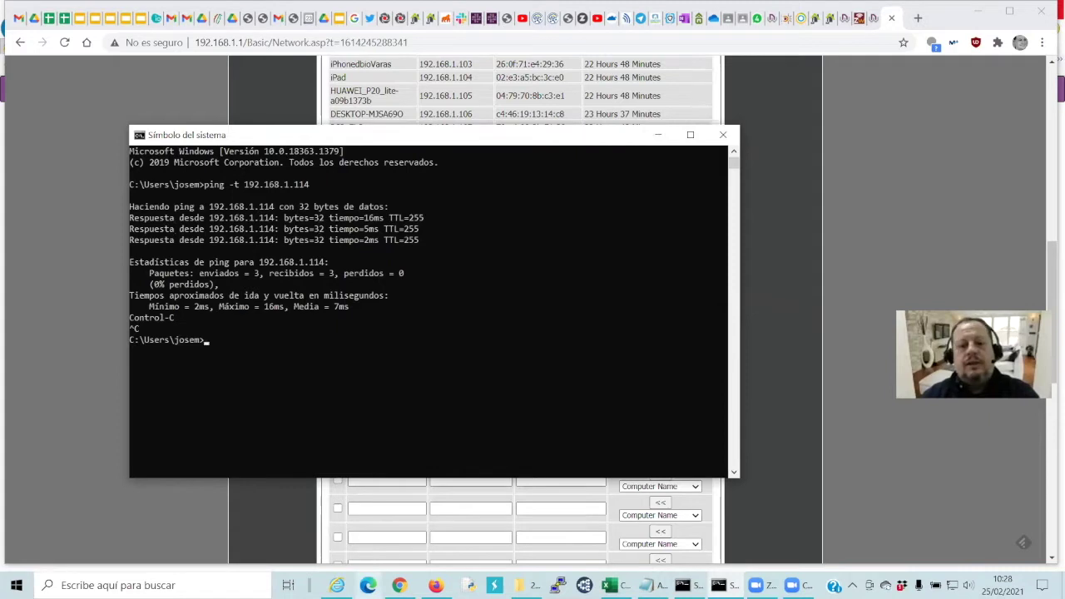
mouse_move(336, 585)
click(333, 524)
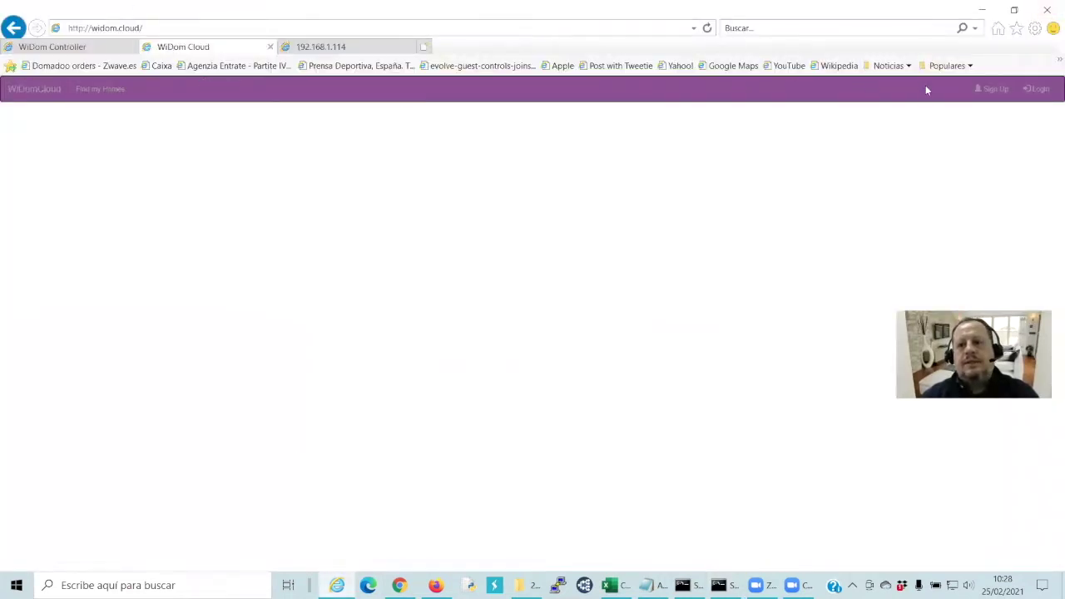
Open the WiDom Cloud sign-up registration form and look over its name, surname and country fields
click(187, 28)
click(165, 27)
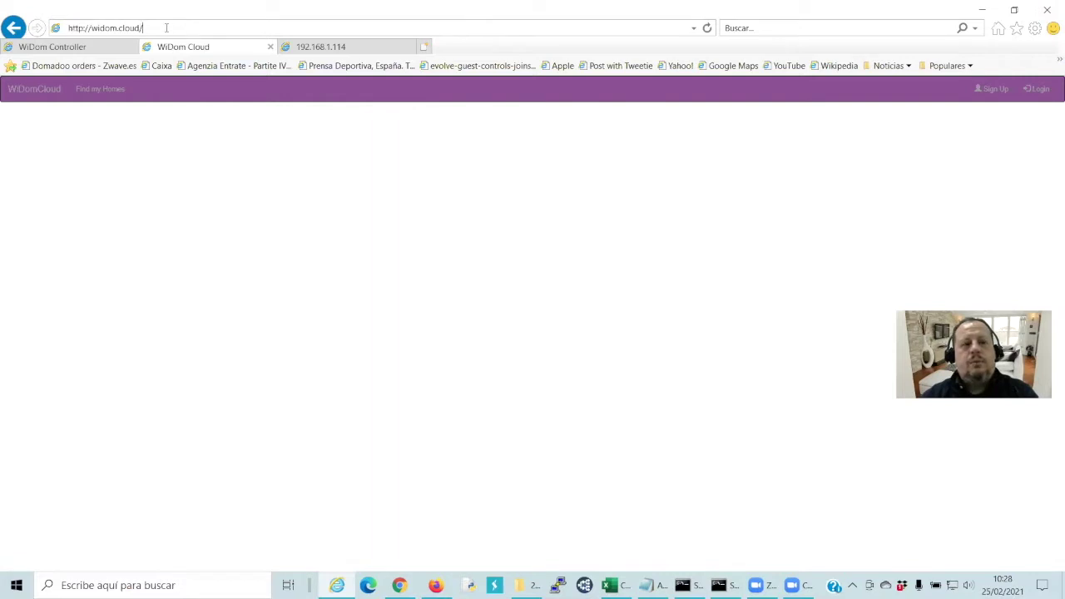
click(1003, 90)
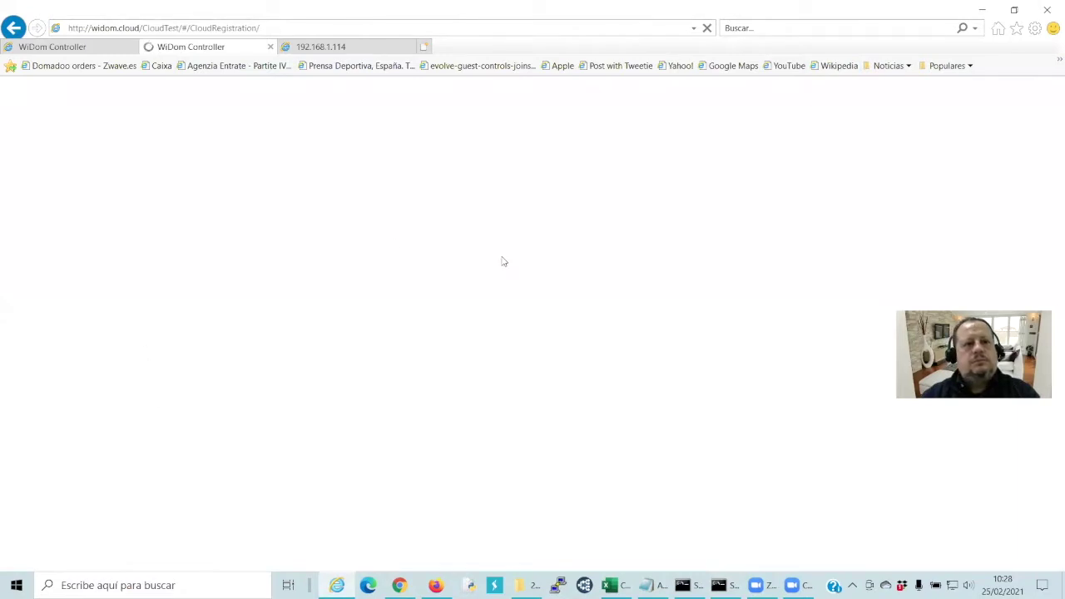
click(97, 49)
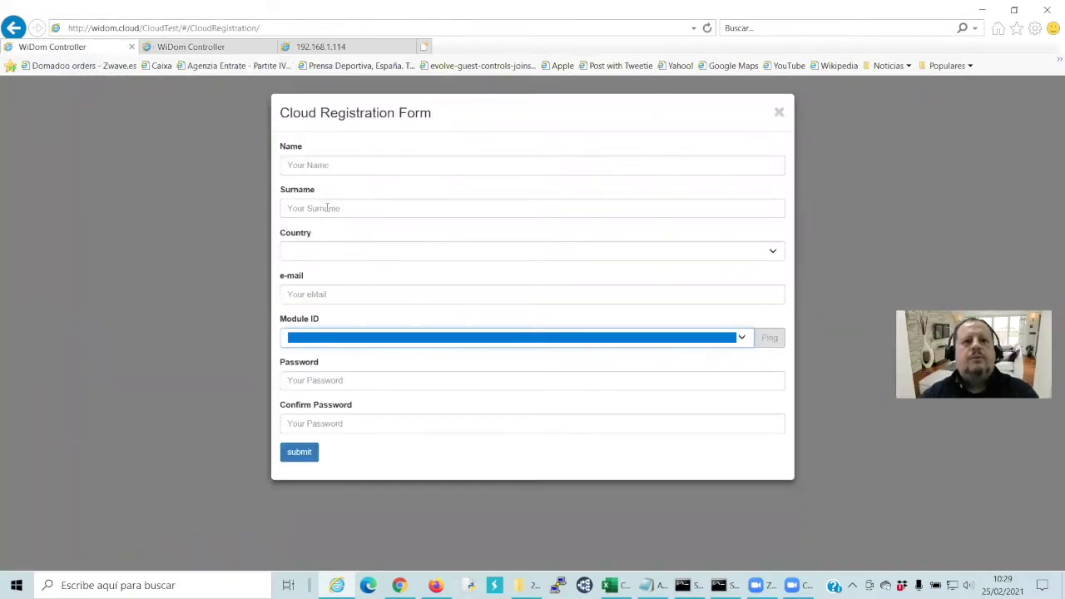
click(337, 163)
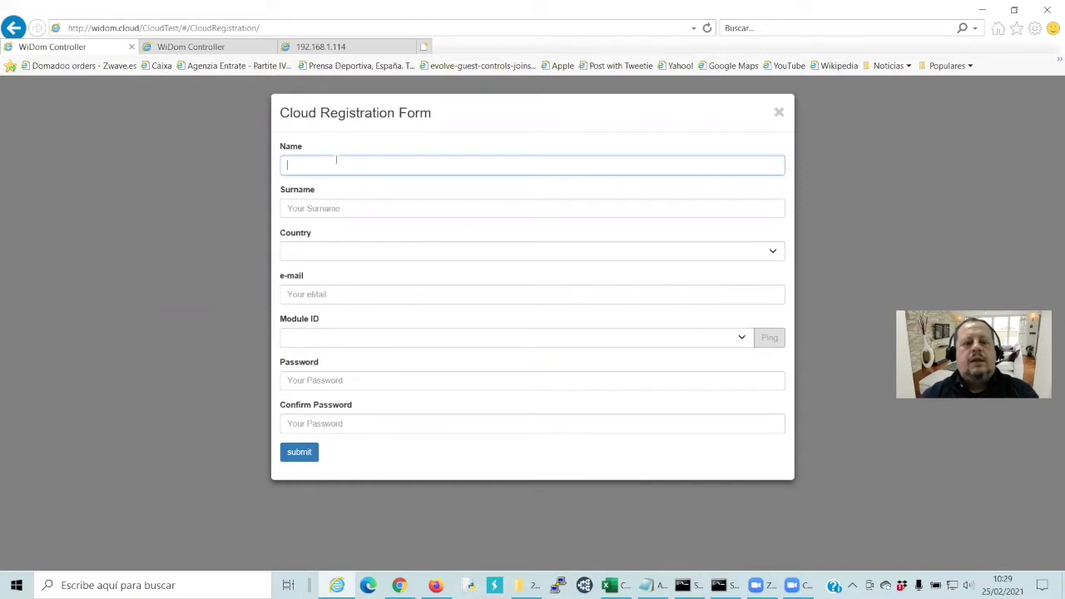
click(341, 208)
click(353, 260)
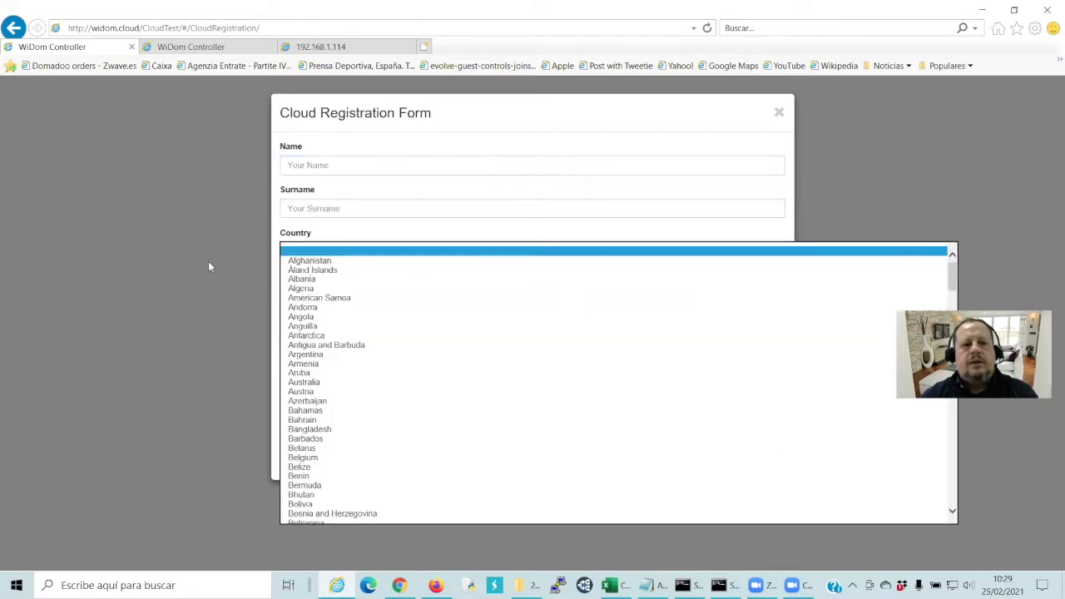
click(269, 268)
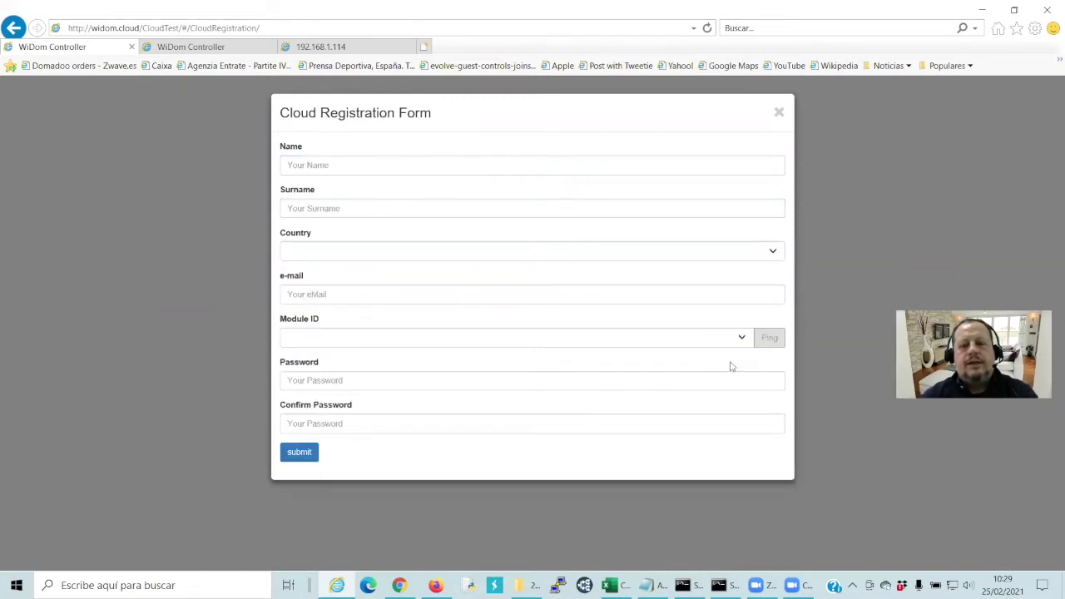
Choose the detected WiDom module in Module ID, ping it, and close the form
click(743, 338)
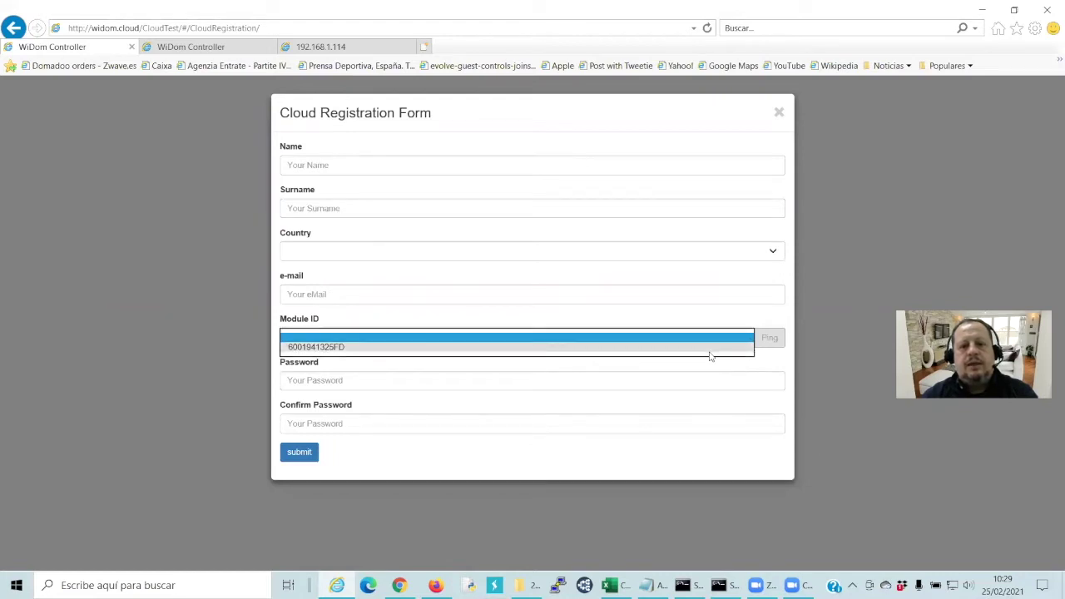
click(712, 349)
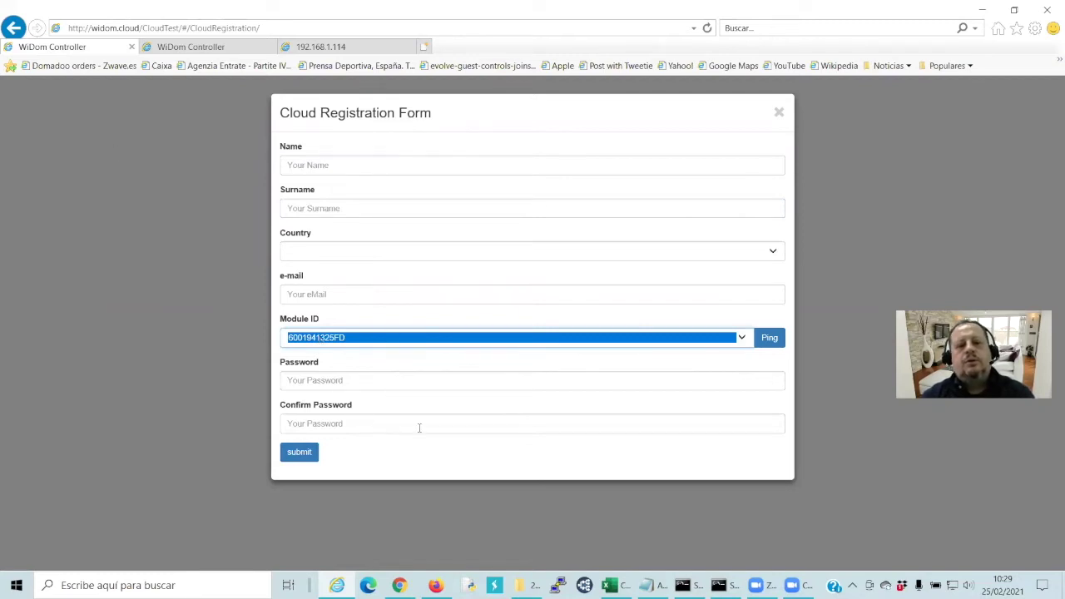
click(767, 348)
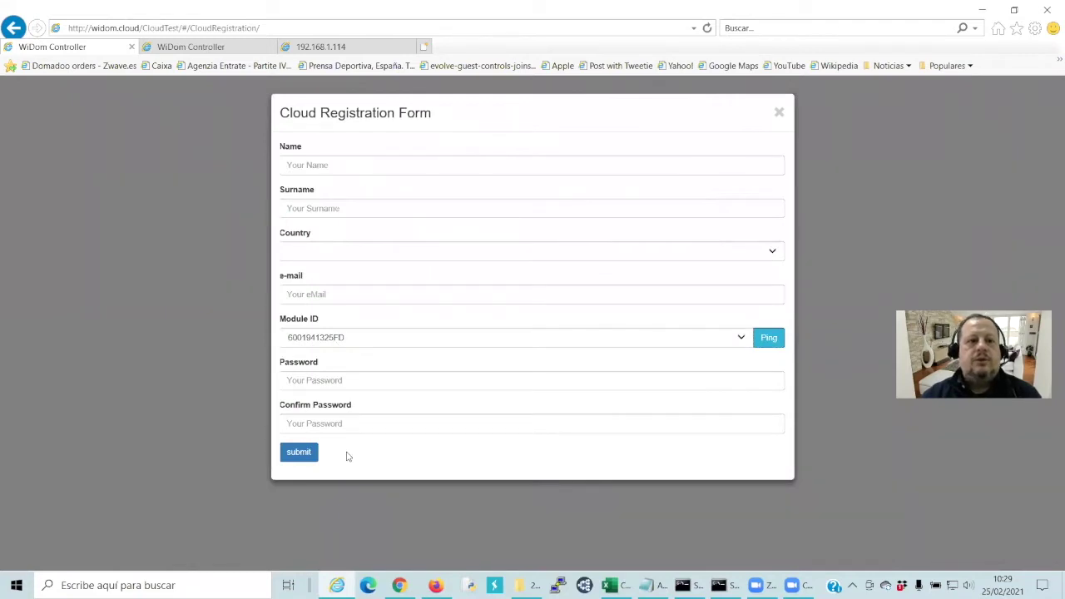
click(778, 111)
Reload widom.cloud over plain http and end the previously opened user session
click(154, 27)
click(87, 27)
key(BackSpace)
key(Return)
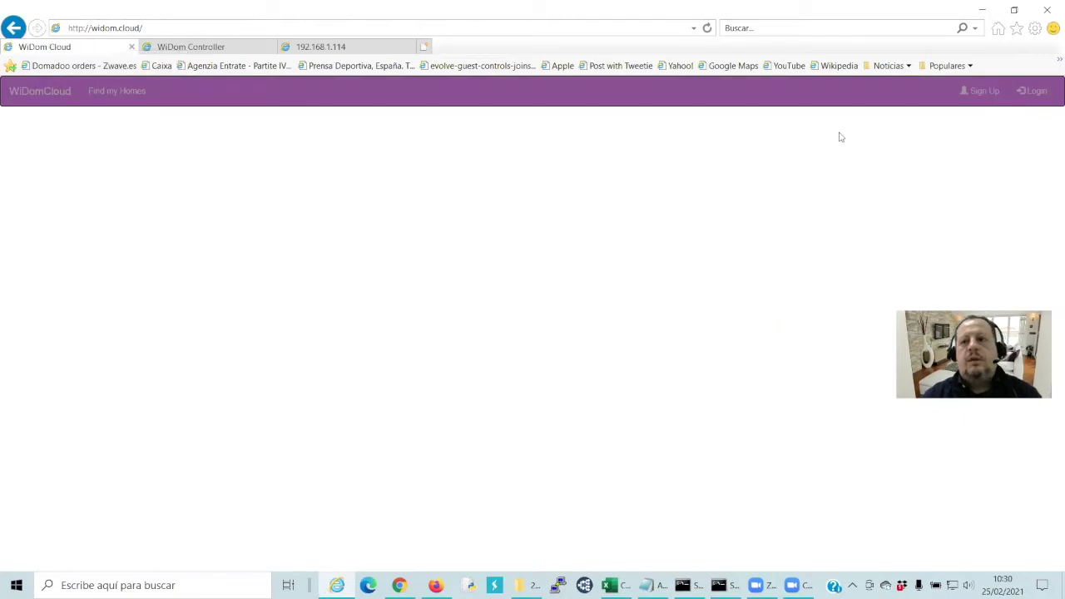
click(1034, 91)
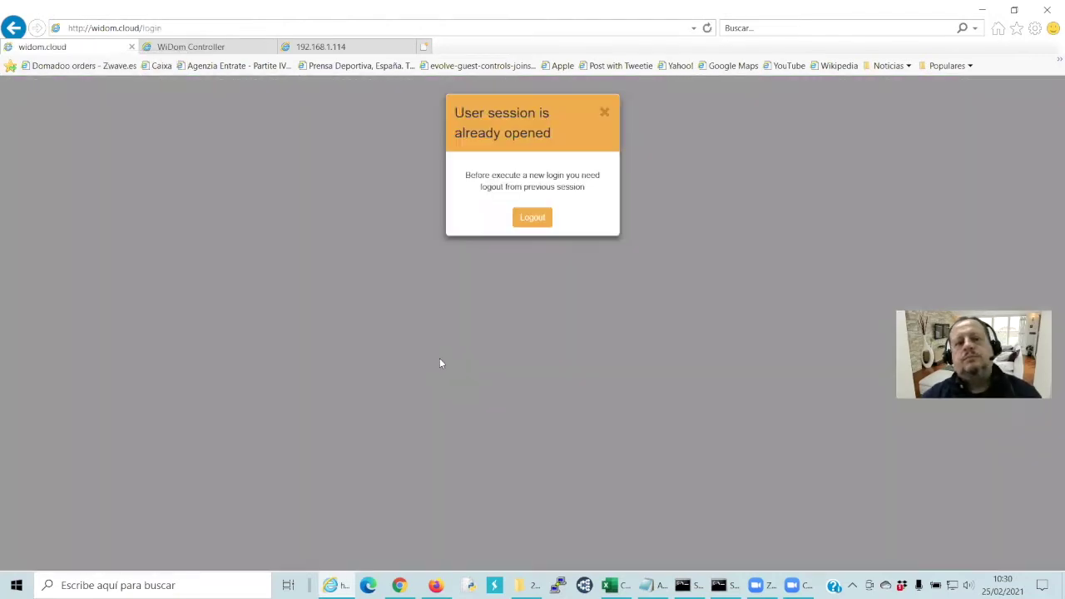
click(535, 219)
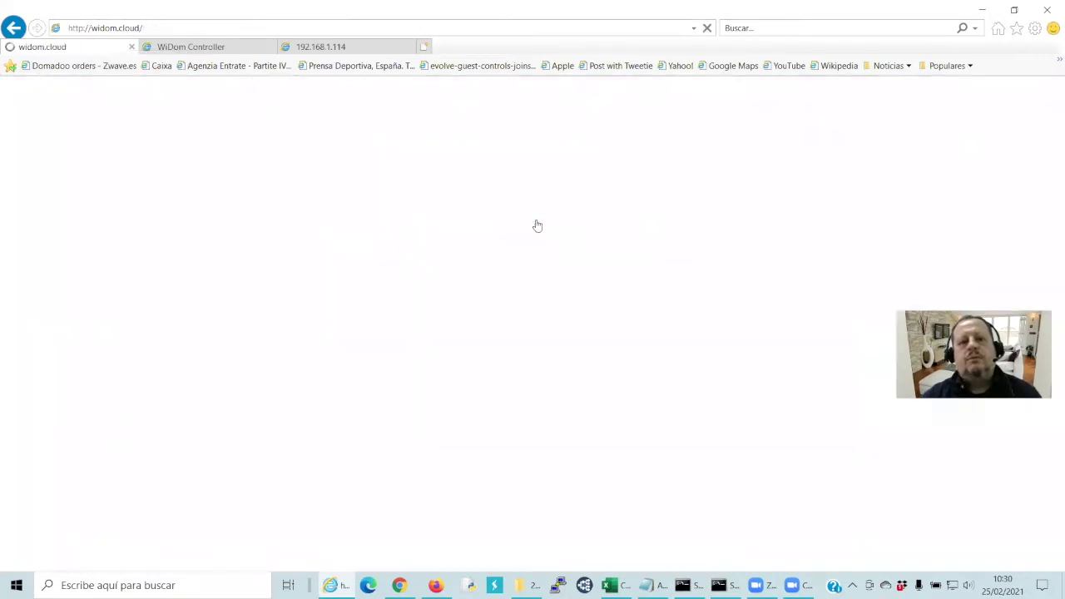
Log in to WiDom Cloud with the account e-mail and password
click(1033, 90)
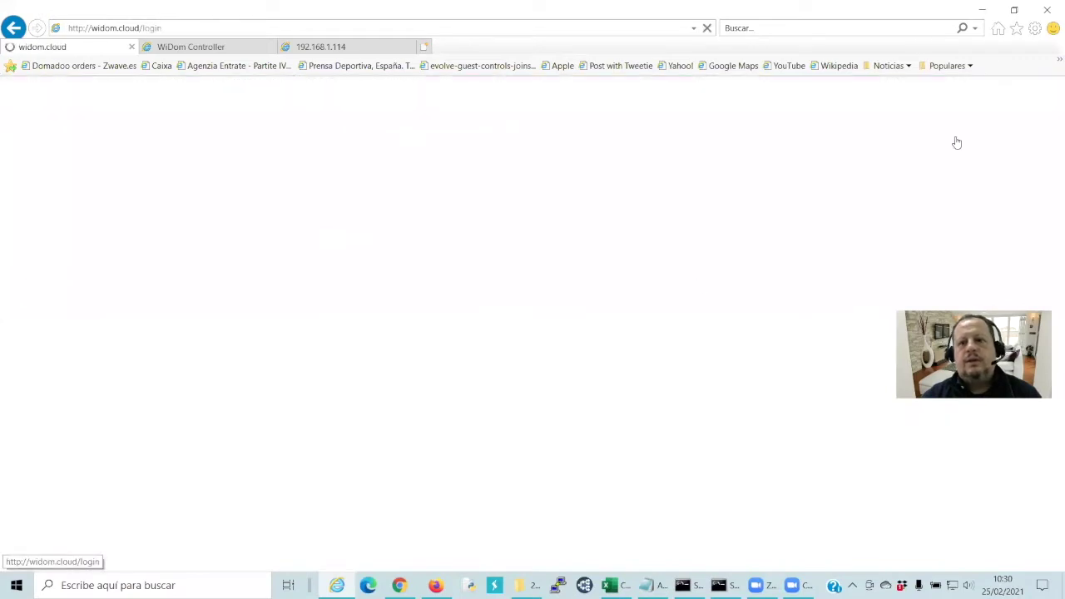
click(511, 168)
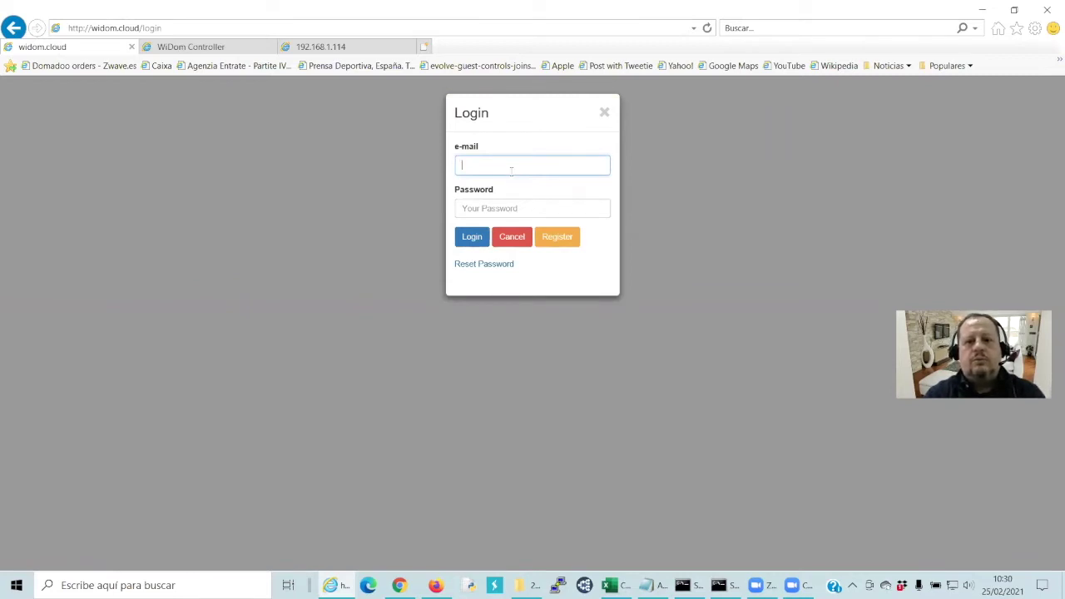
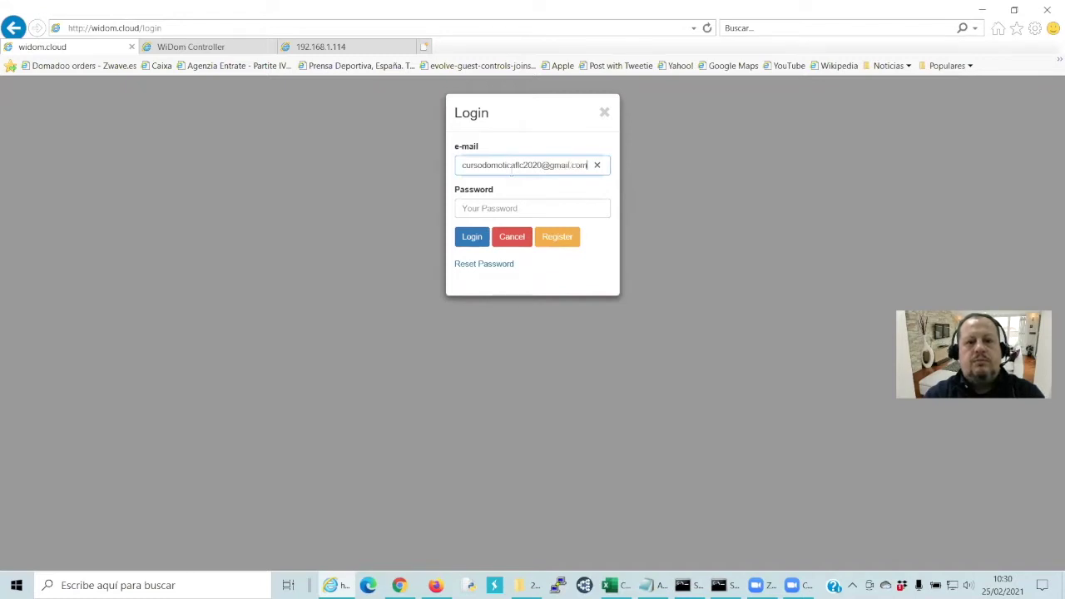
key(Tab)
text(•••••••••)
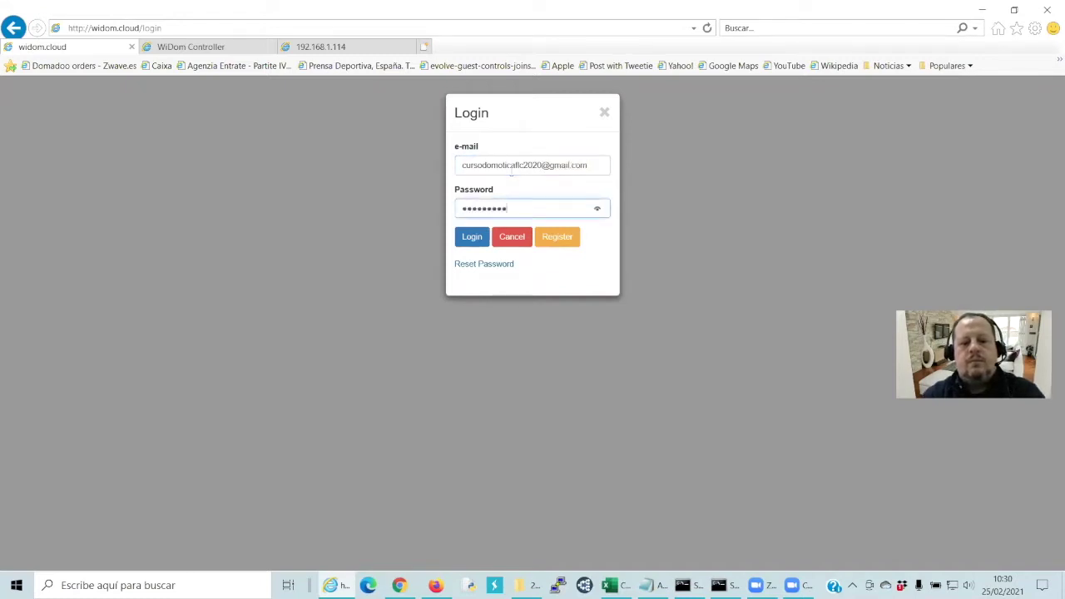
text(•••)
click(472, 236)
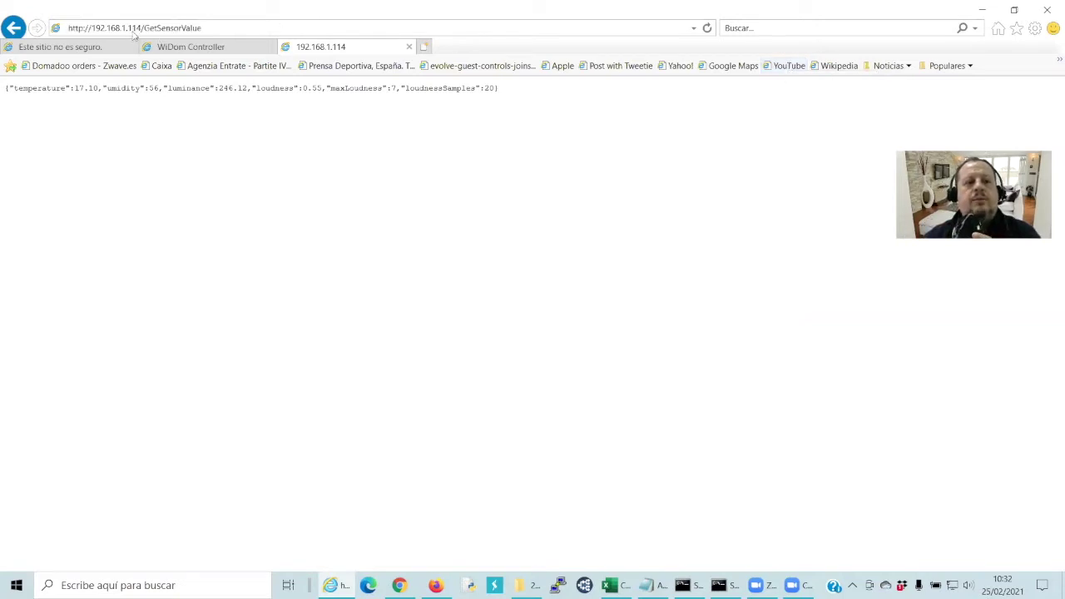
Reload the GetSensorValue JSON several times for fresh temperature, humidity, luminance and loudness values
click(298, 25)
click(298, 25)
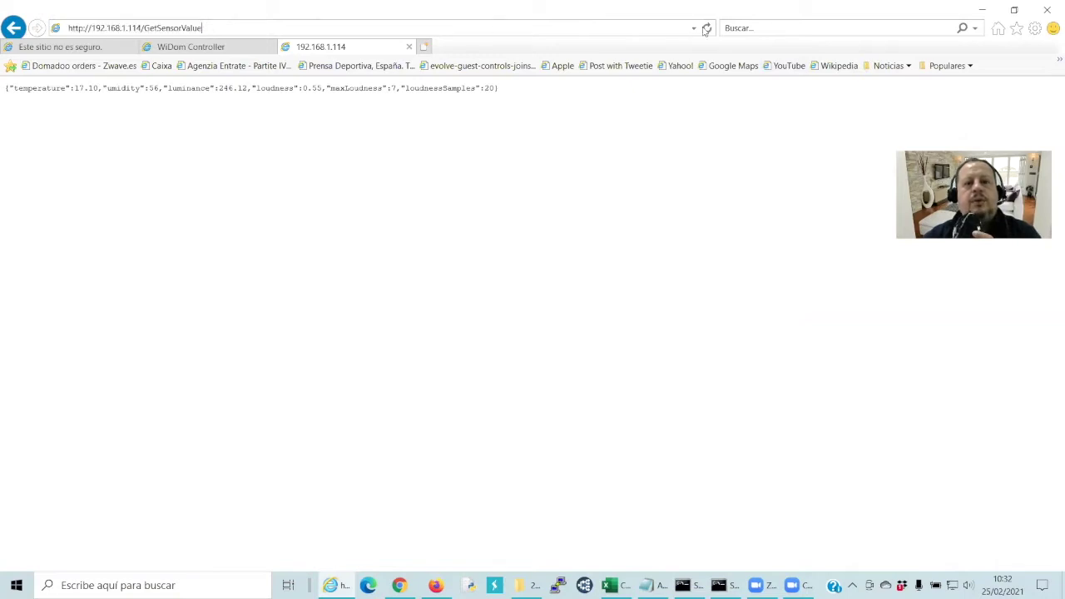
key(Return)
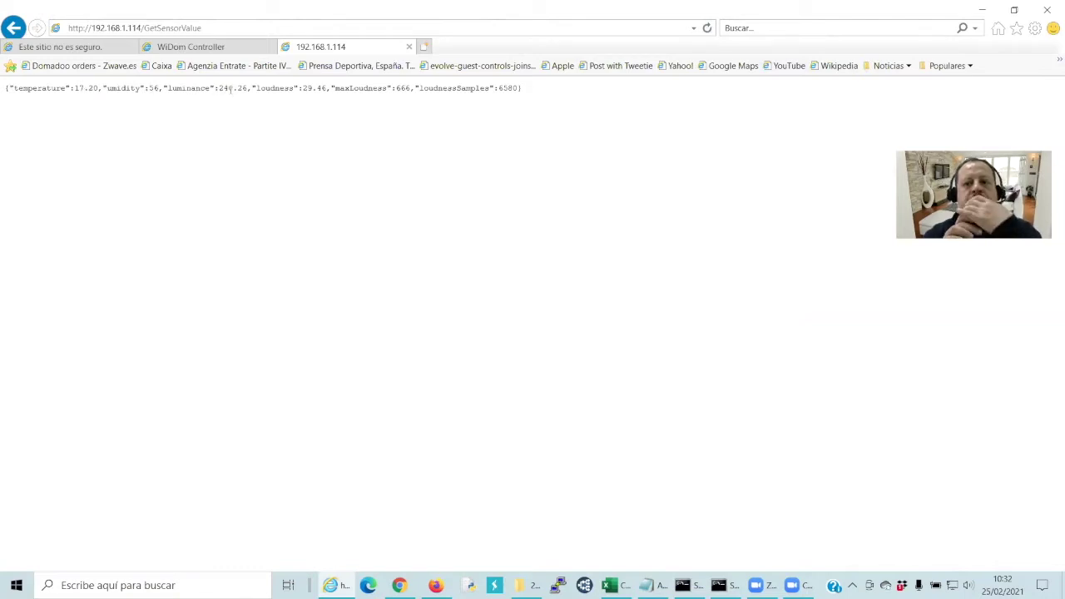
click(708, 28)
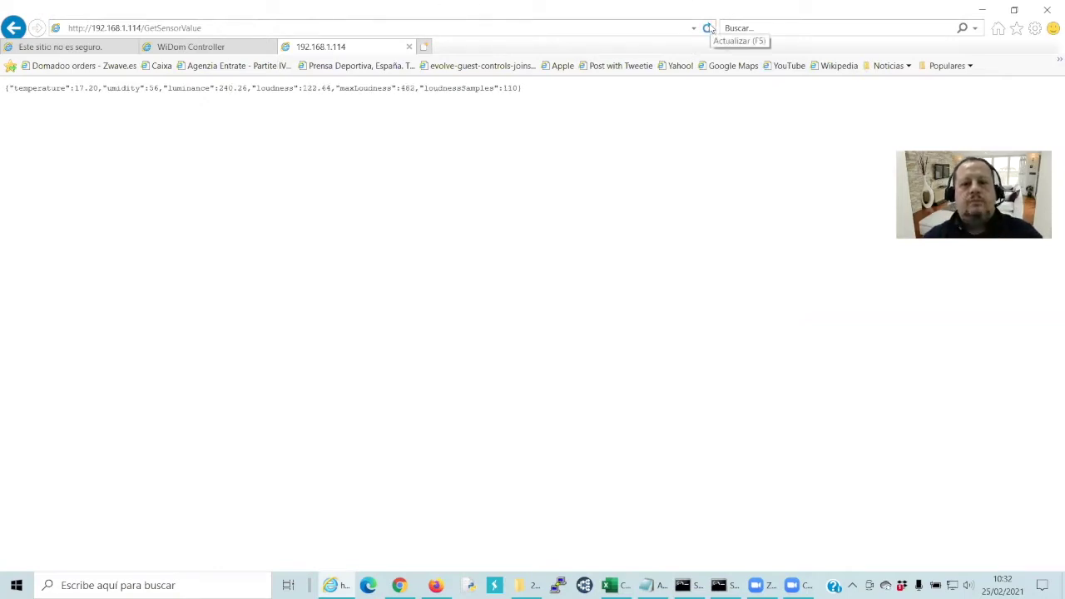
click(708, 28)
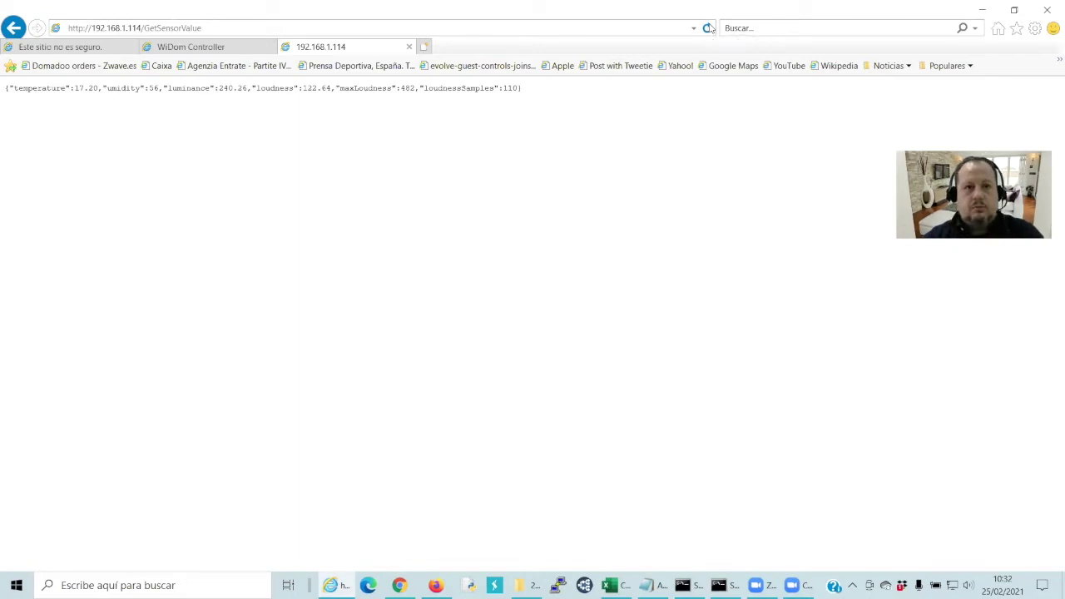
click(708, 27)
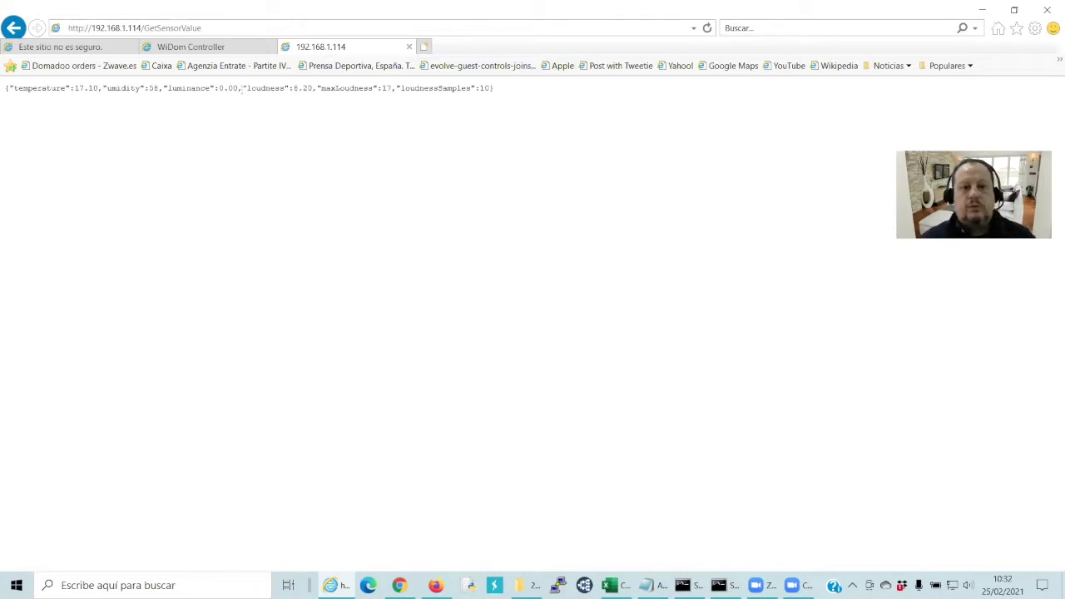
click(707, 29)
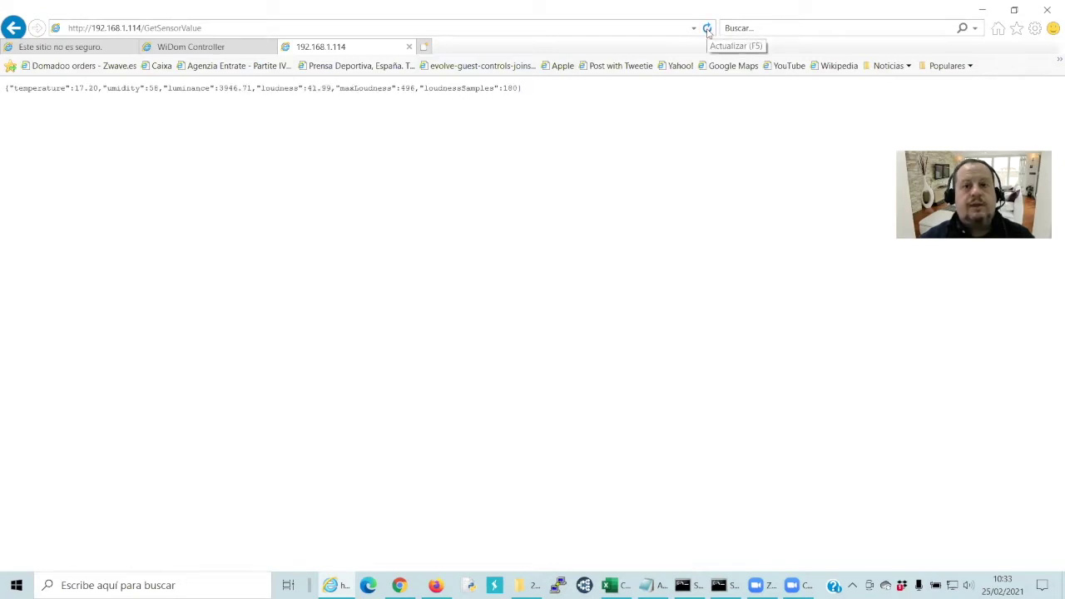
click(707, 30)
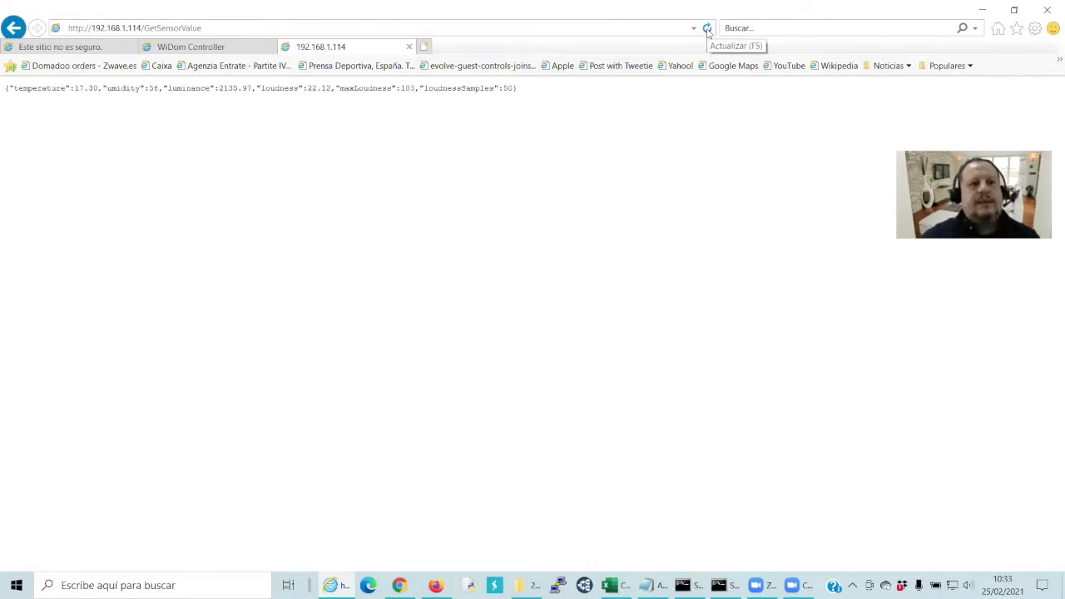
Select the GetSensorValue URL, then switch to Chrome's router logout page
click(209, 32)
click(6, 173)
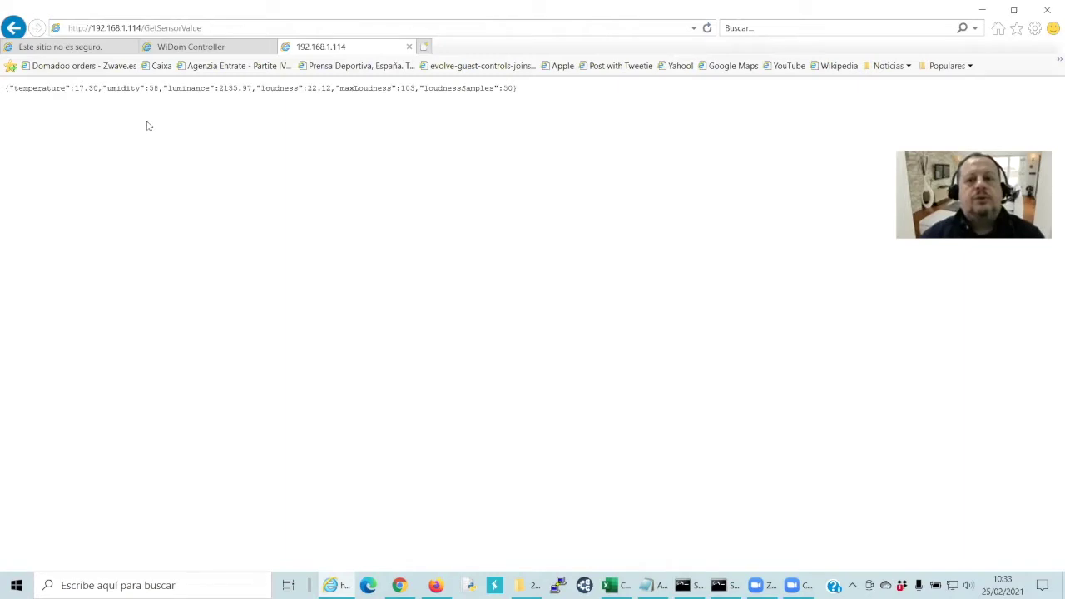
click(215, 28)
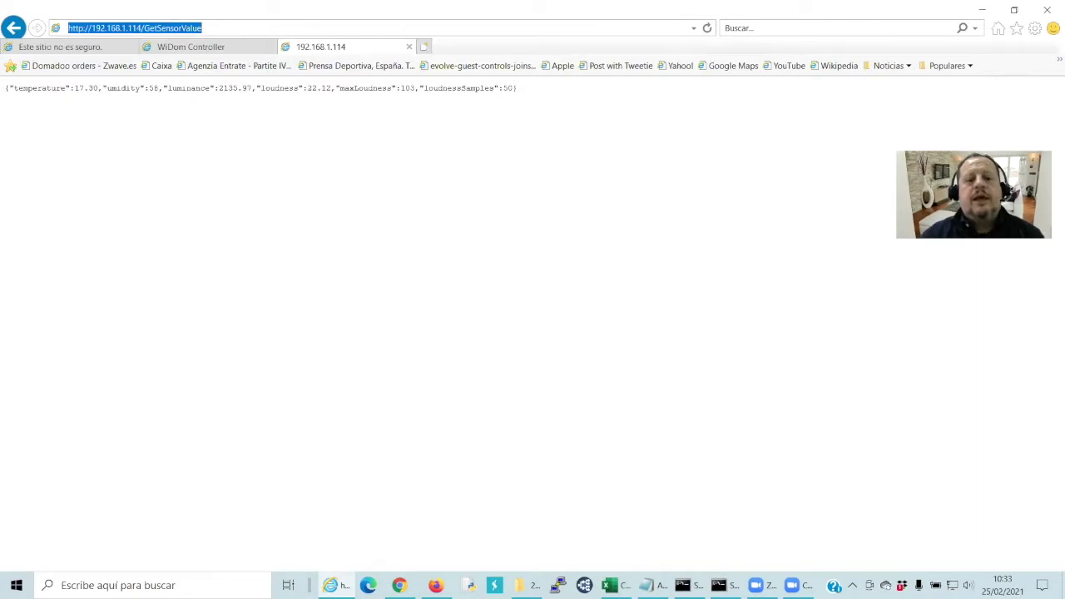
mouse_move(402, 585)
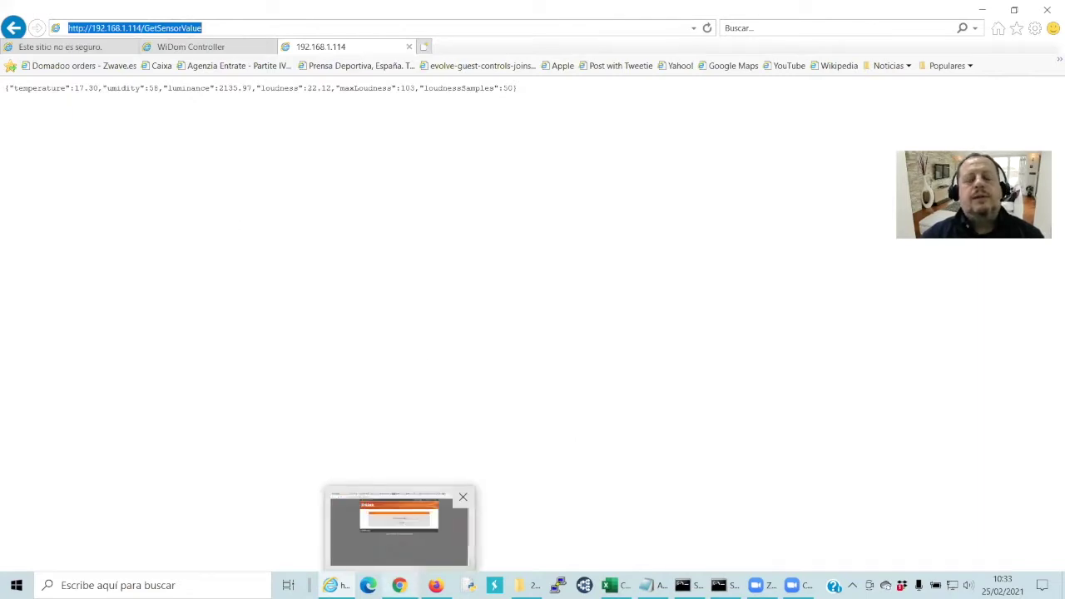
click(399, 529)
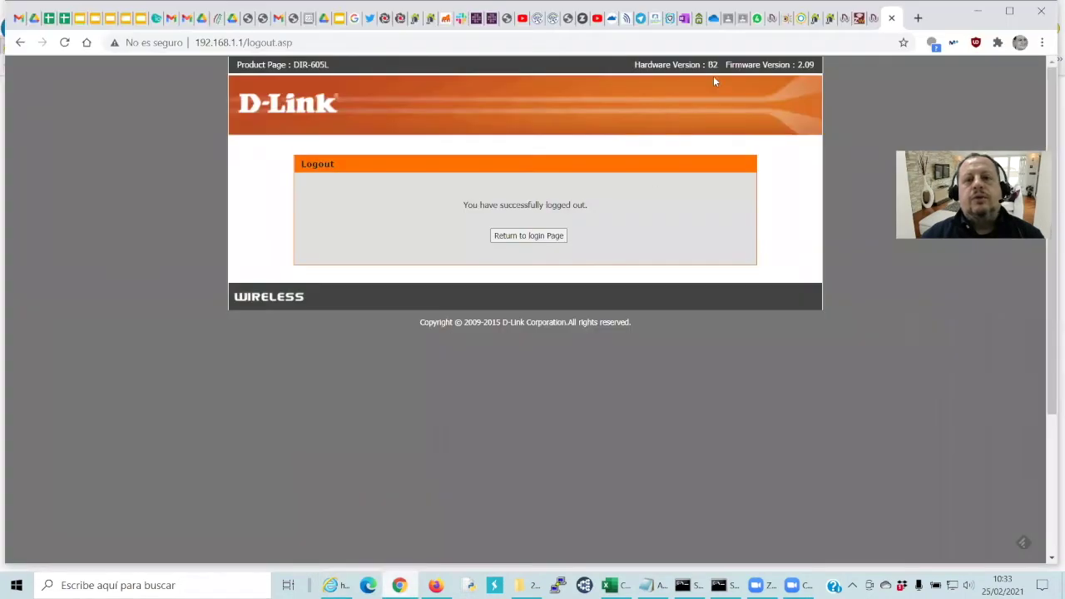
Switch to eedomus and open the system configuration peripherals list
click(803, 20)
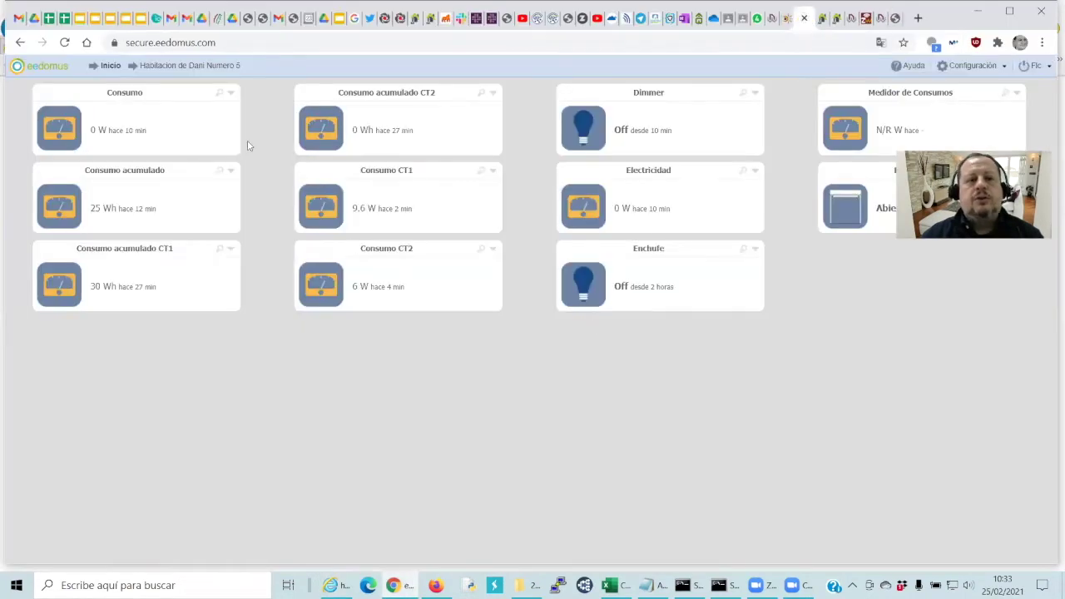
click(111, 67)
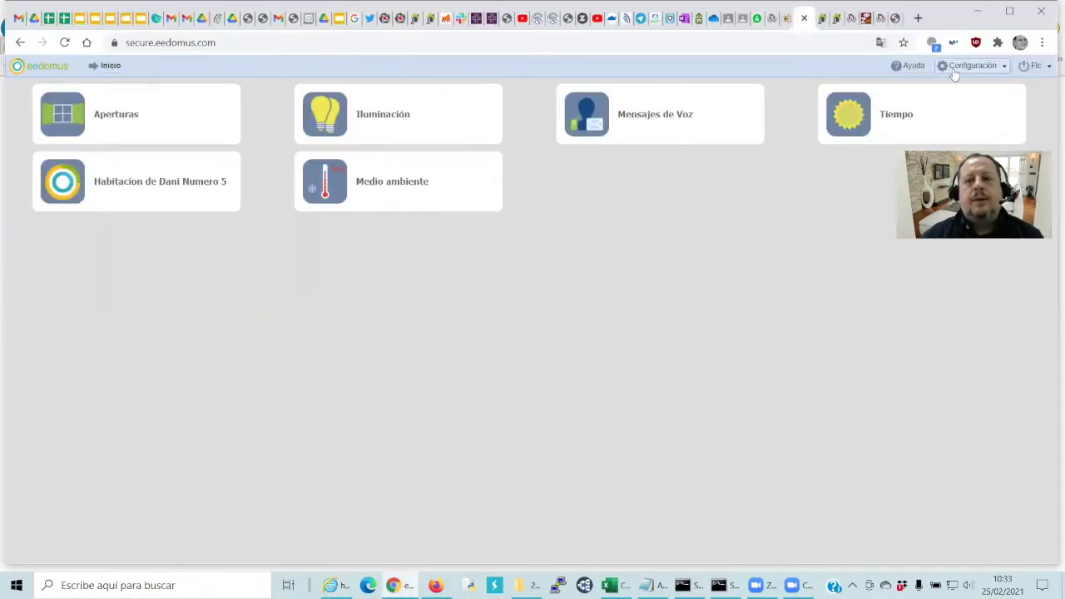
click(955, 70)
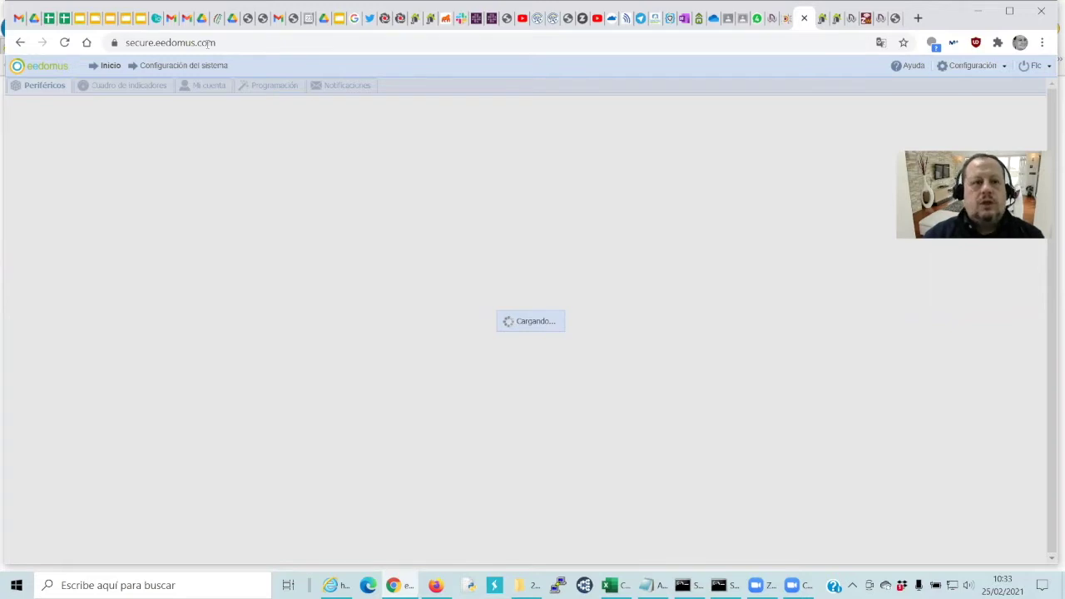
scroll(280, 241, down, 4)
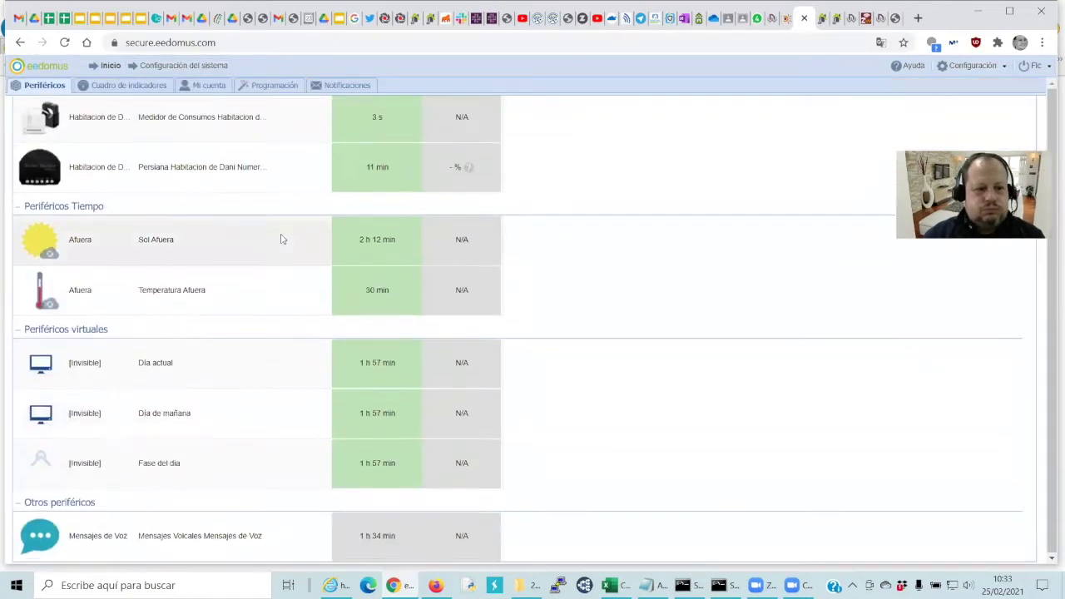
scroll(282, 240, down, 1)
scroll(281, 240, up, 5)
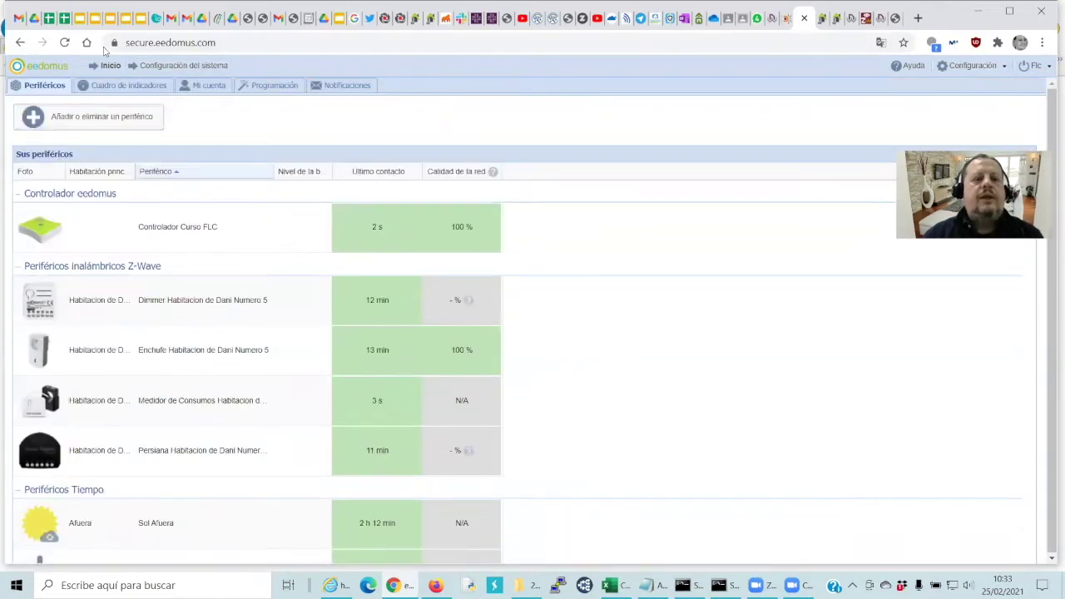
click(116, 70)
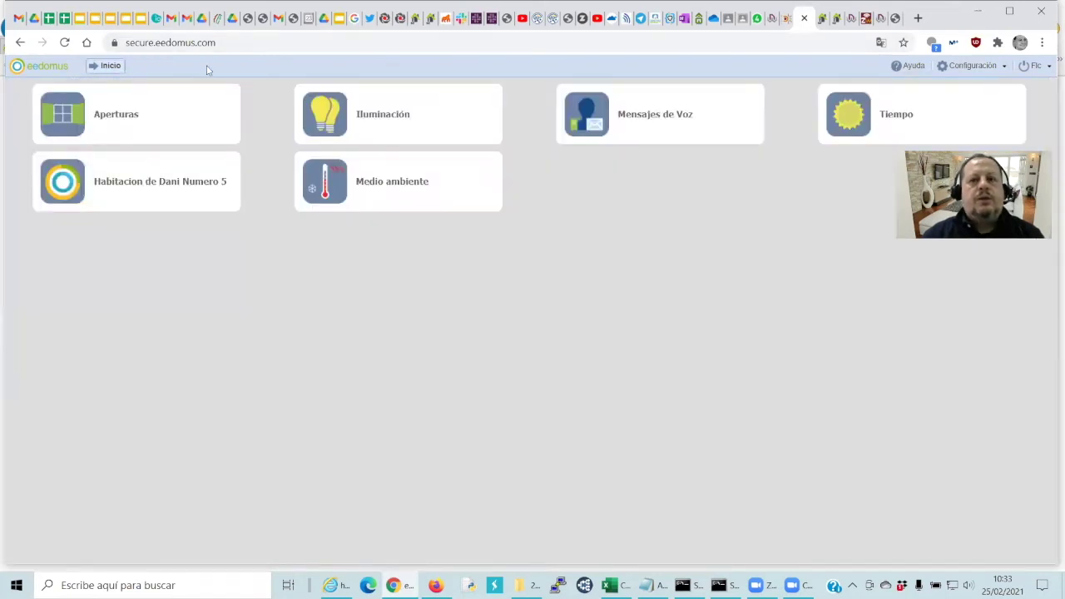
click(966, 66)
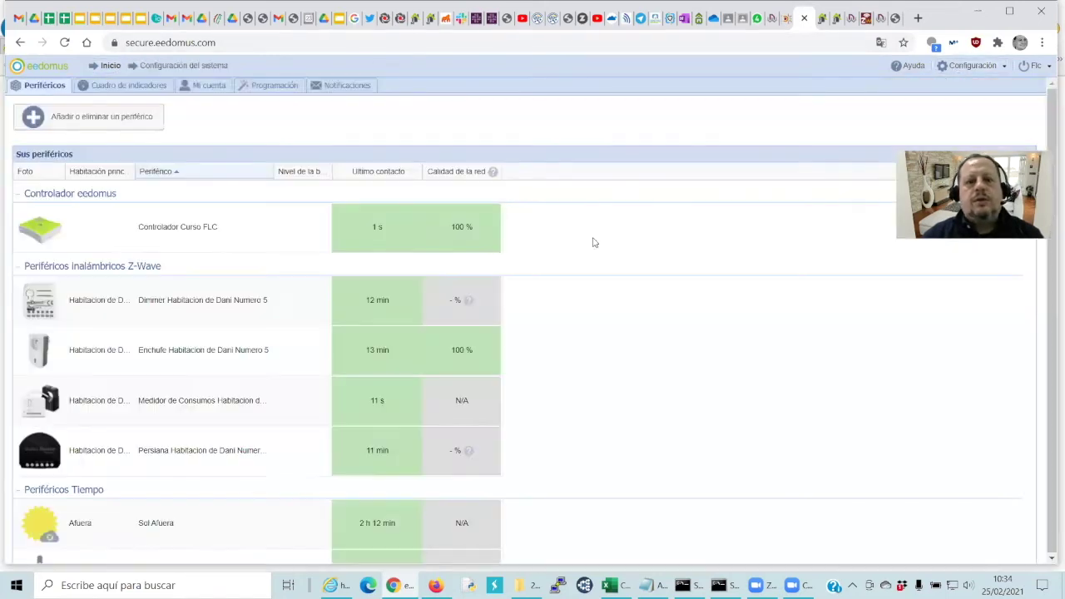
Add another peripheral type, choose HTTP - Sensor, and create the new device
click(144, 118)
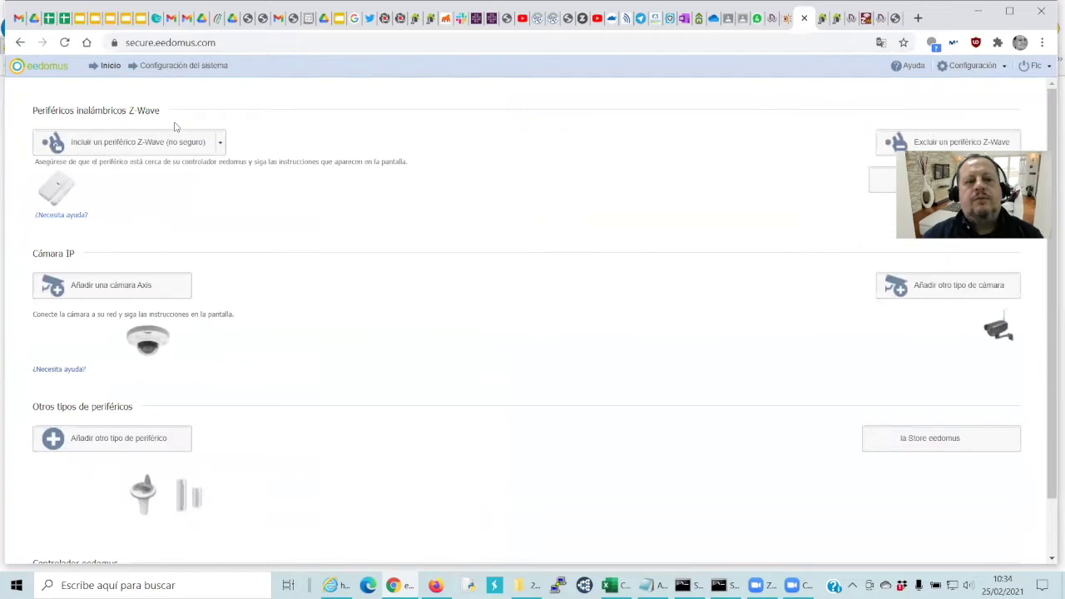
scroll(272, 161, down, 1)
scroll(272, 160, down, 1)
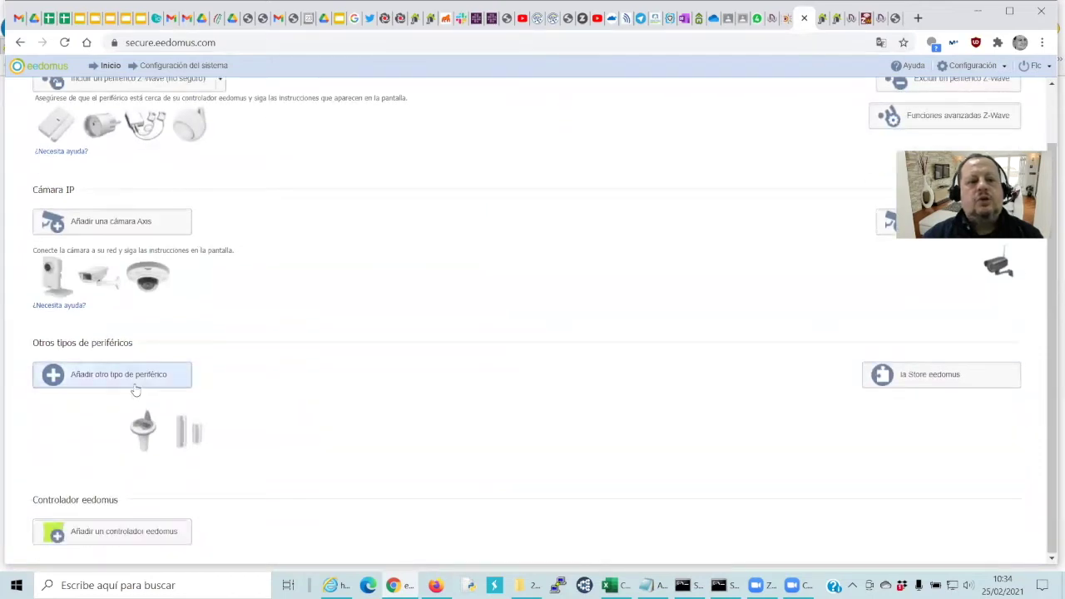
click(137, 376)
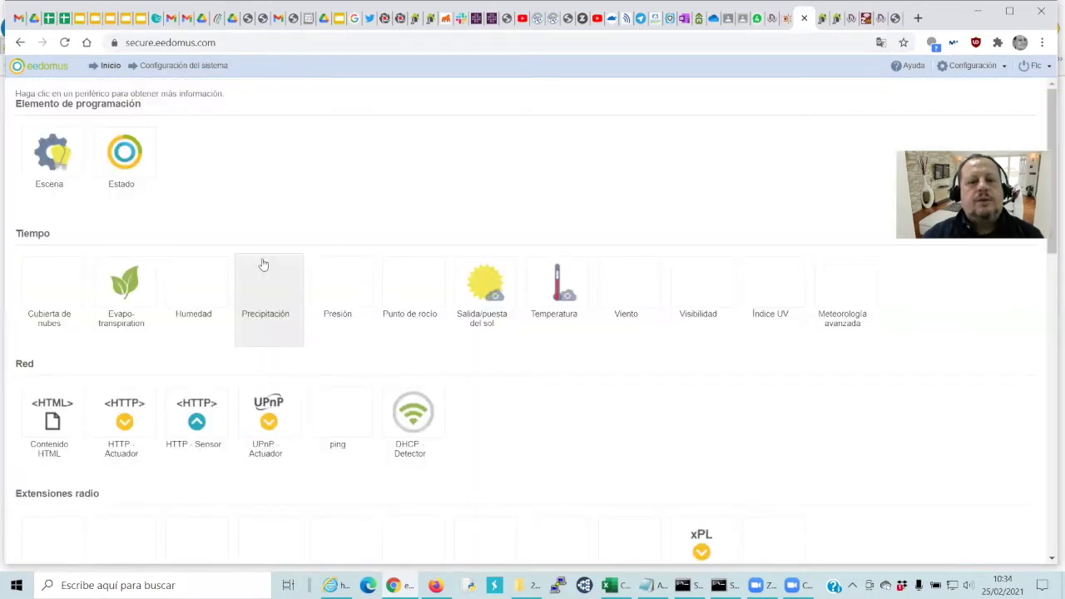
scroll(263, 265, down, 1)
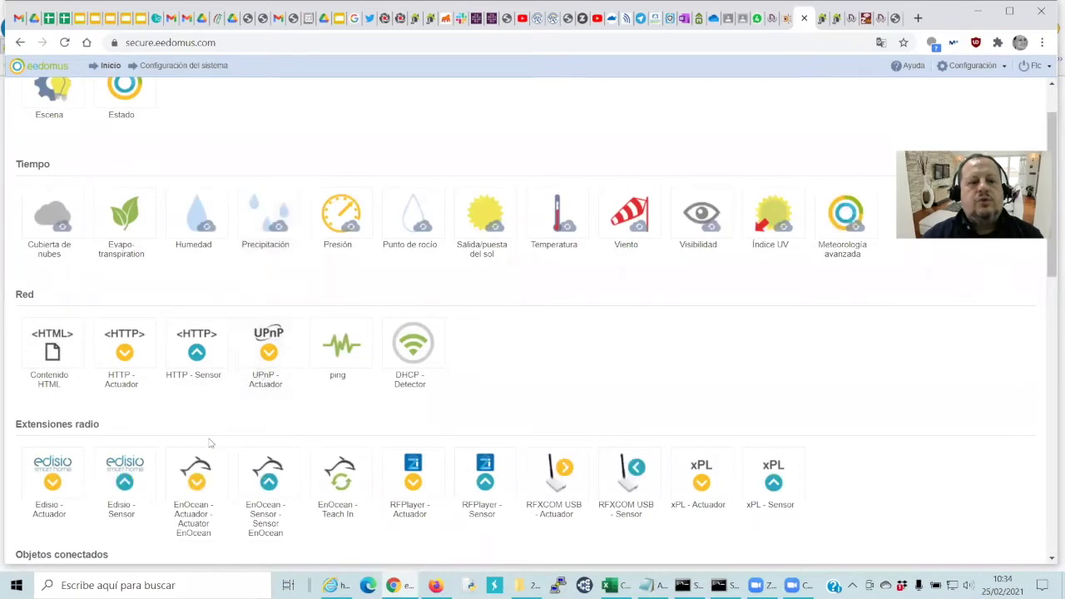
click(197, 372)
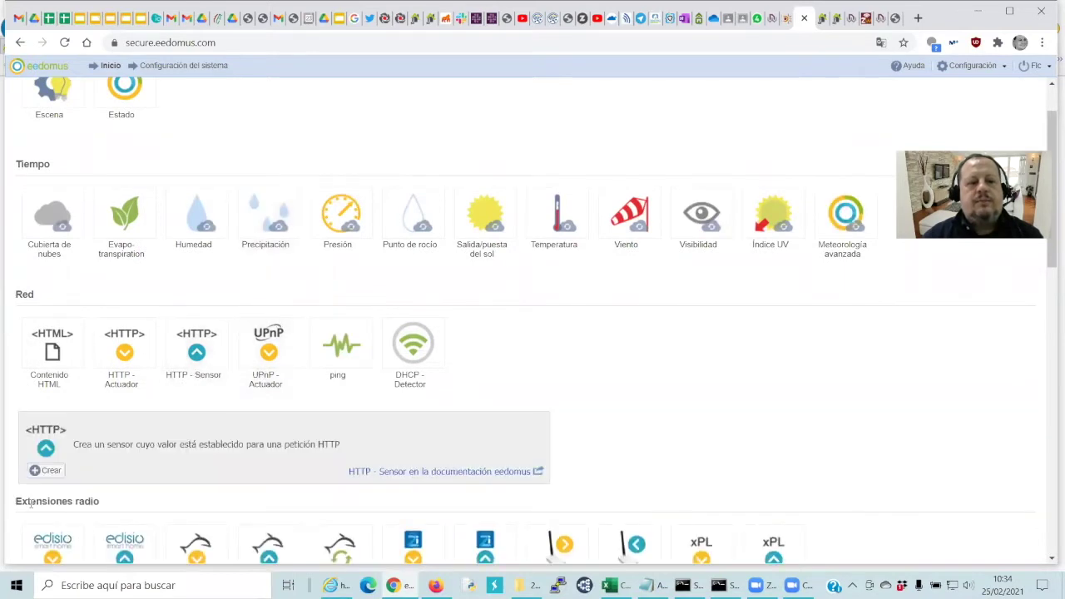
click(47, 470)
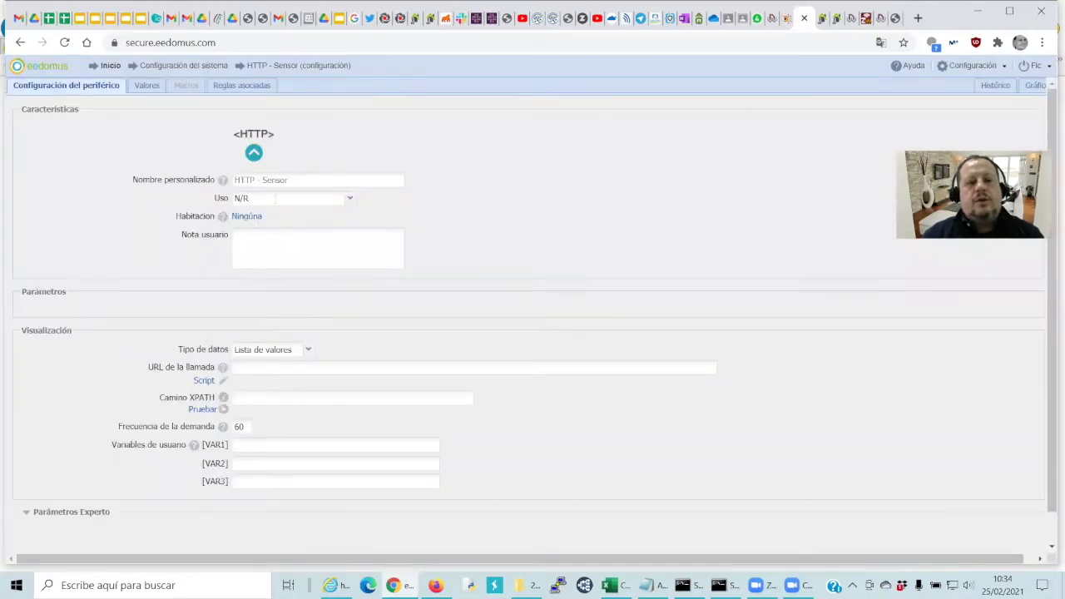
Set the sensor's usage to Temperatura and name it 'MSRC Widom Temperatura'
click(352, 200)
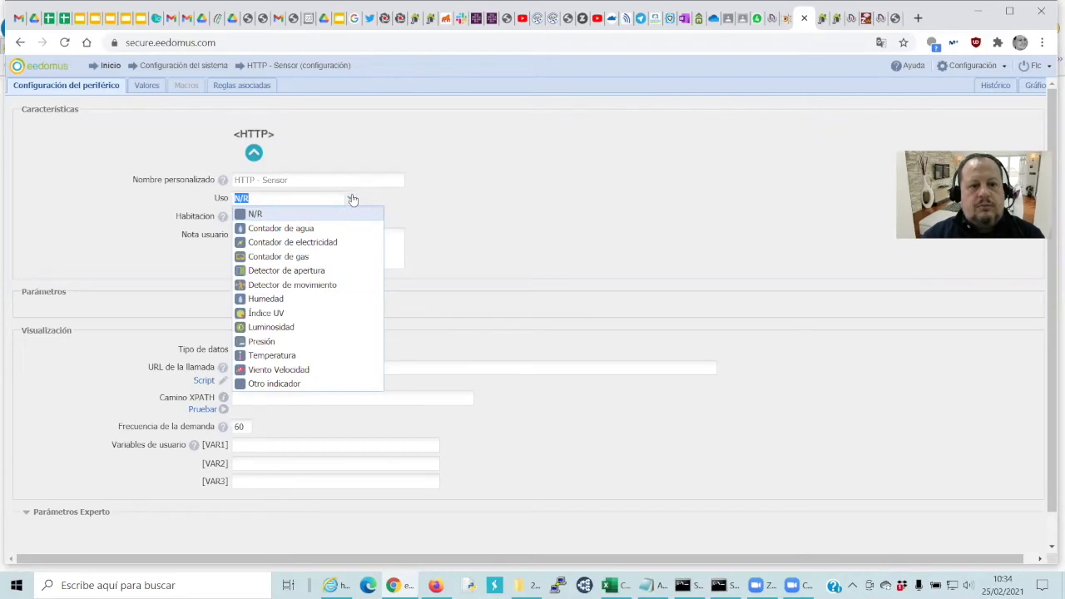
click(304, 357)
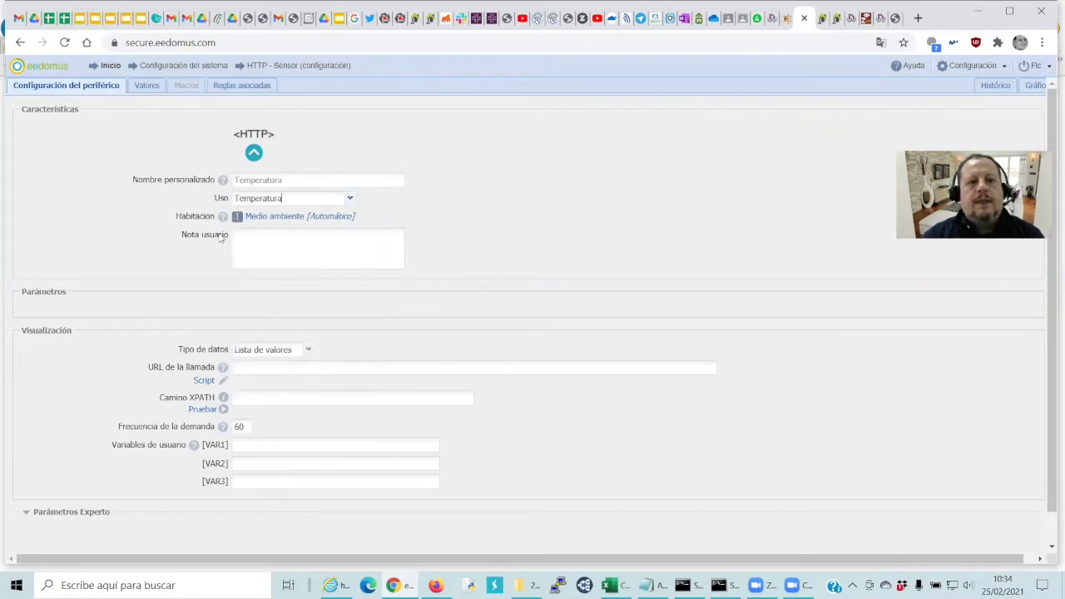
click(340, 182)
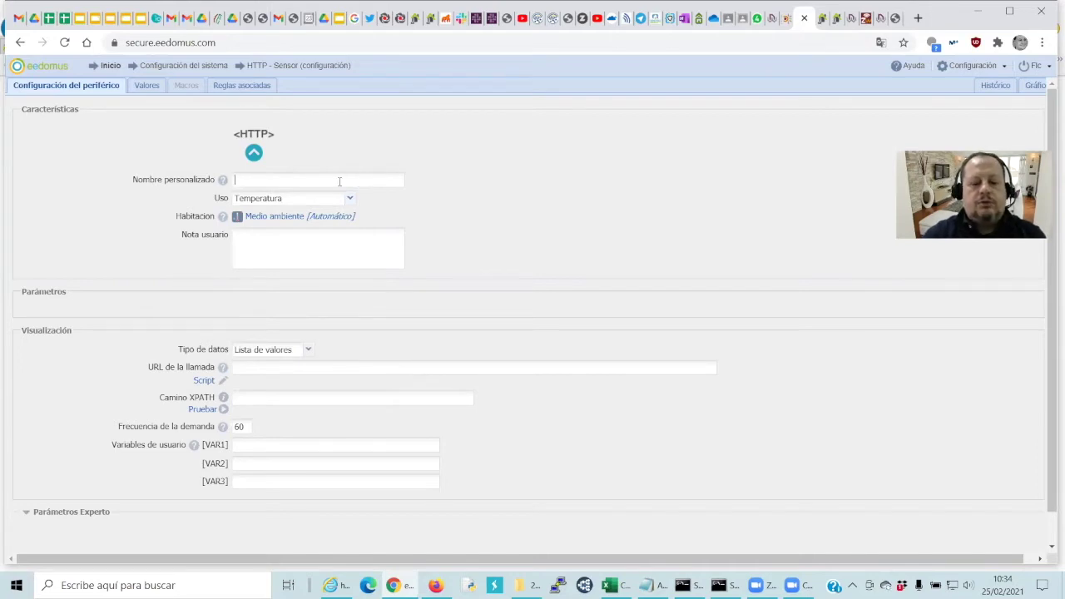
text(MSRC Widom )
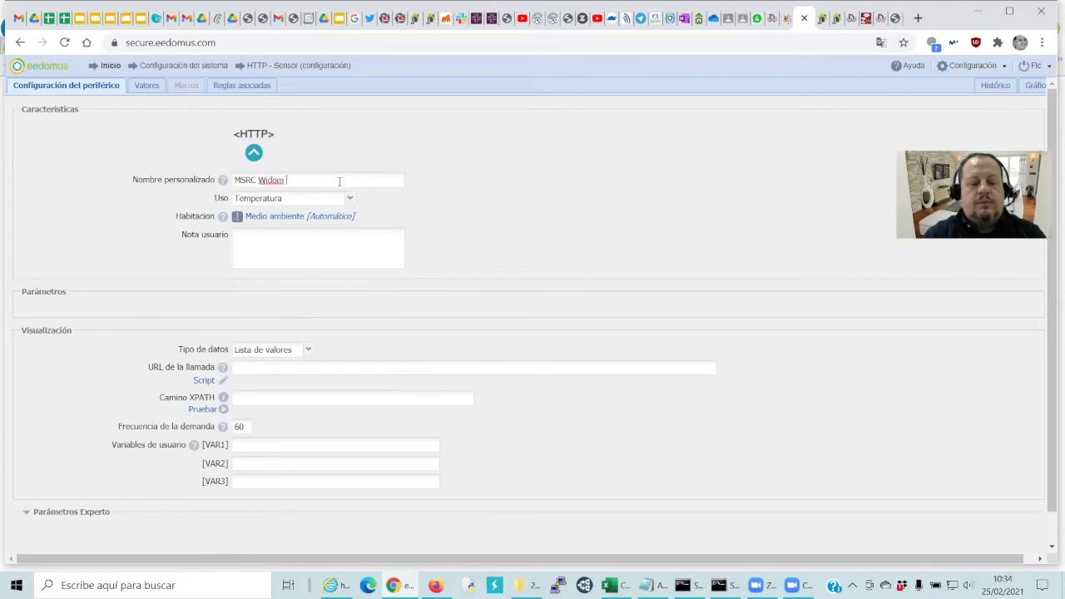
text(Tempetra)
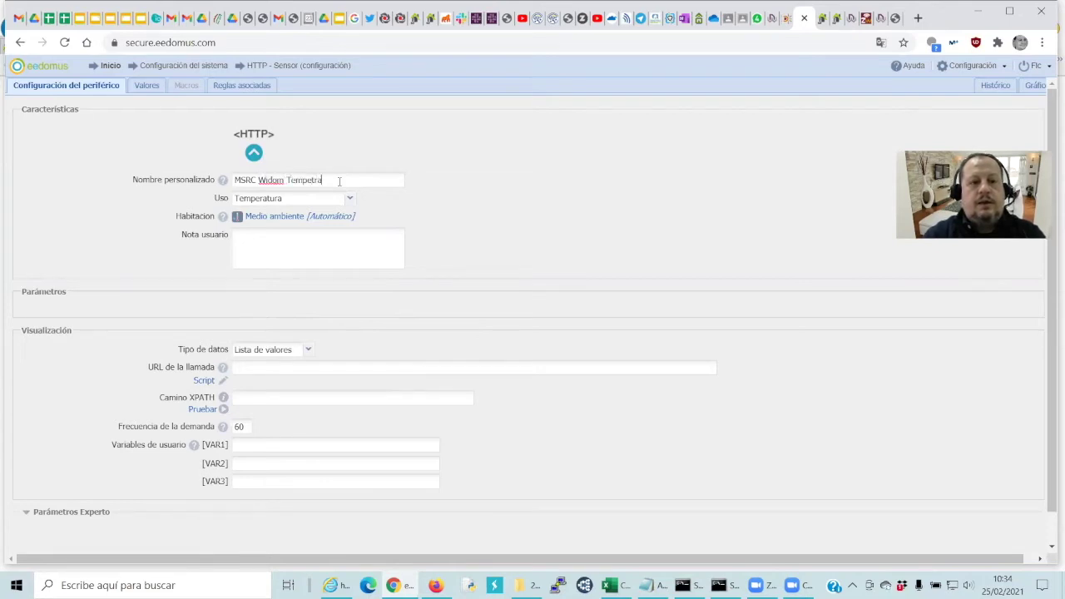
key(BackSpace)
key(BackSpace)
key(BackSpace)
text(ratura)
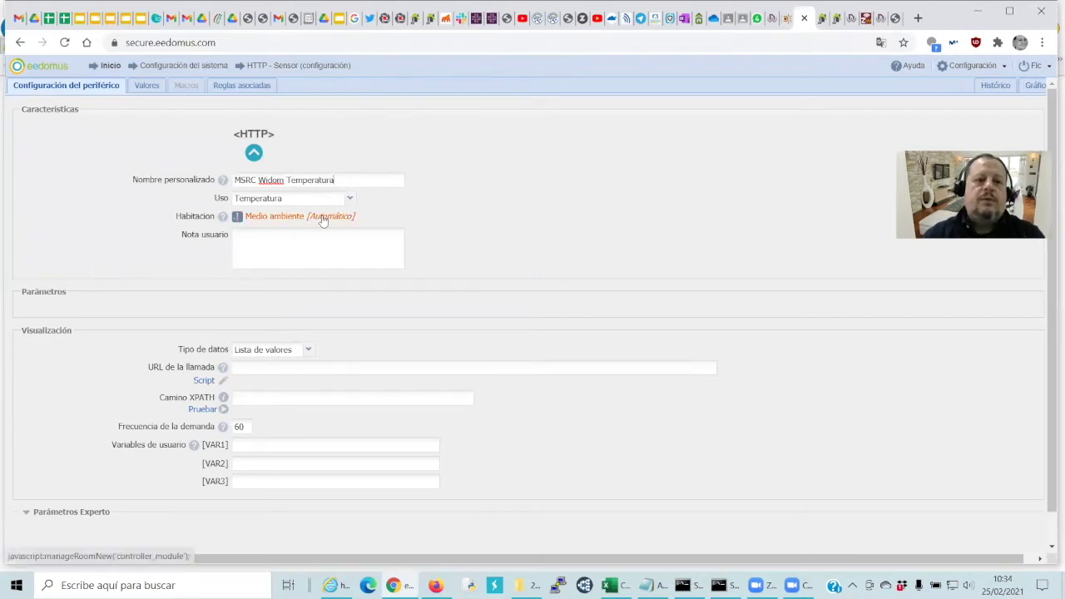
click(323, 220)
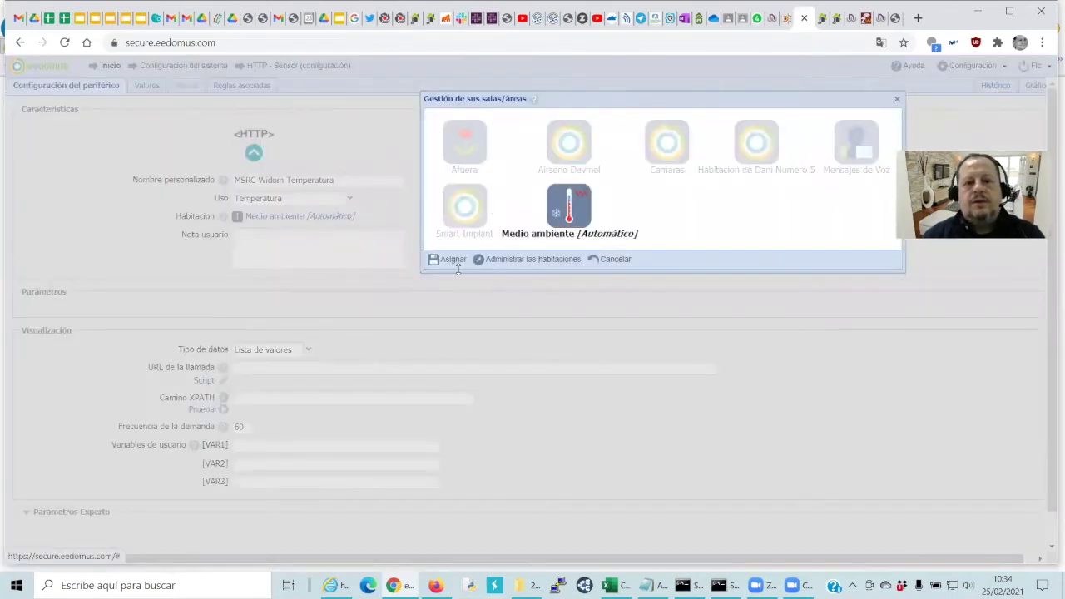
Add the room 'MSRC Valores' in room management and save the room list
click(497, 263)
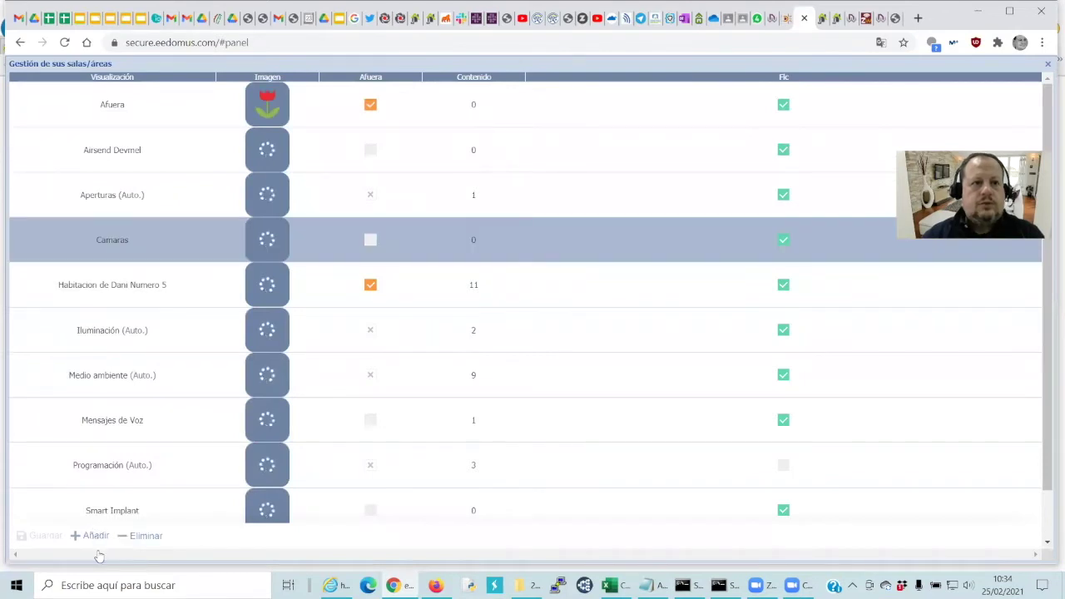
scroll(98, 556, down, 1)
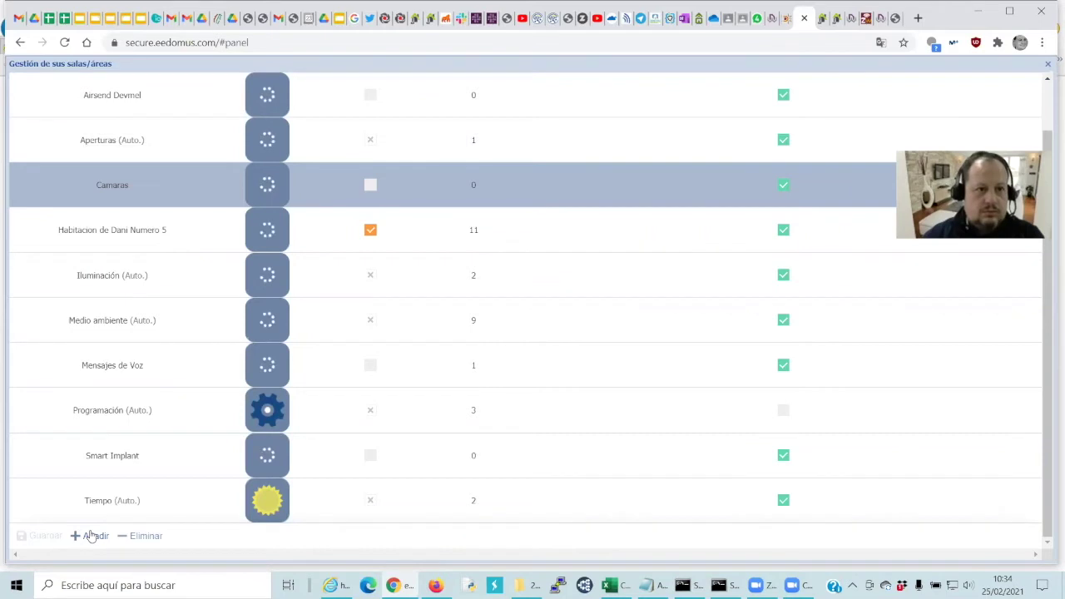
click(93, 536)
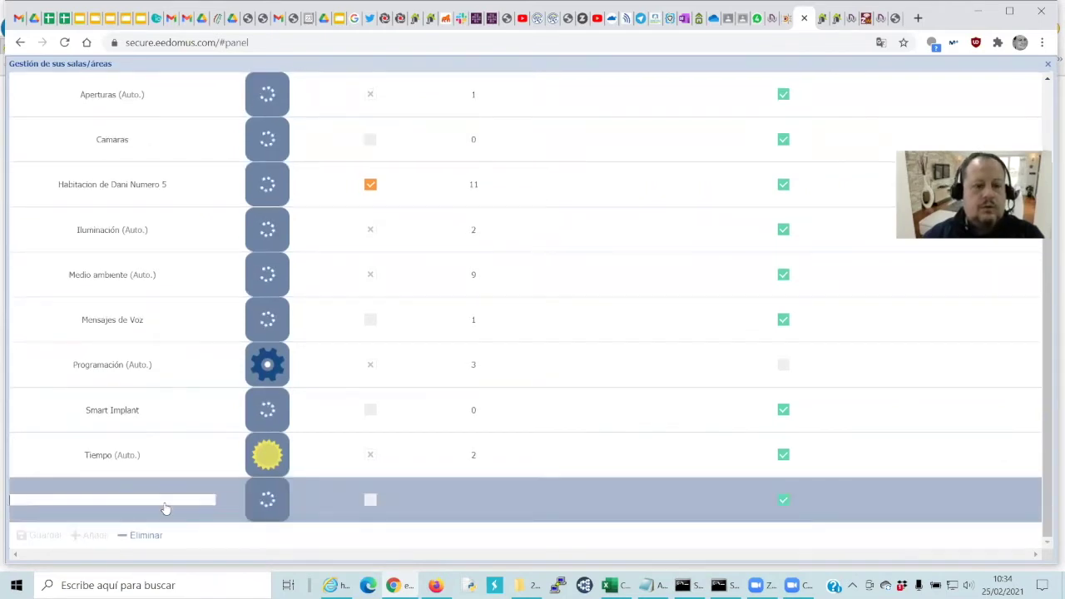
text(MSRC)
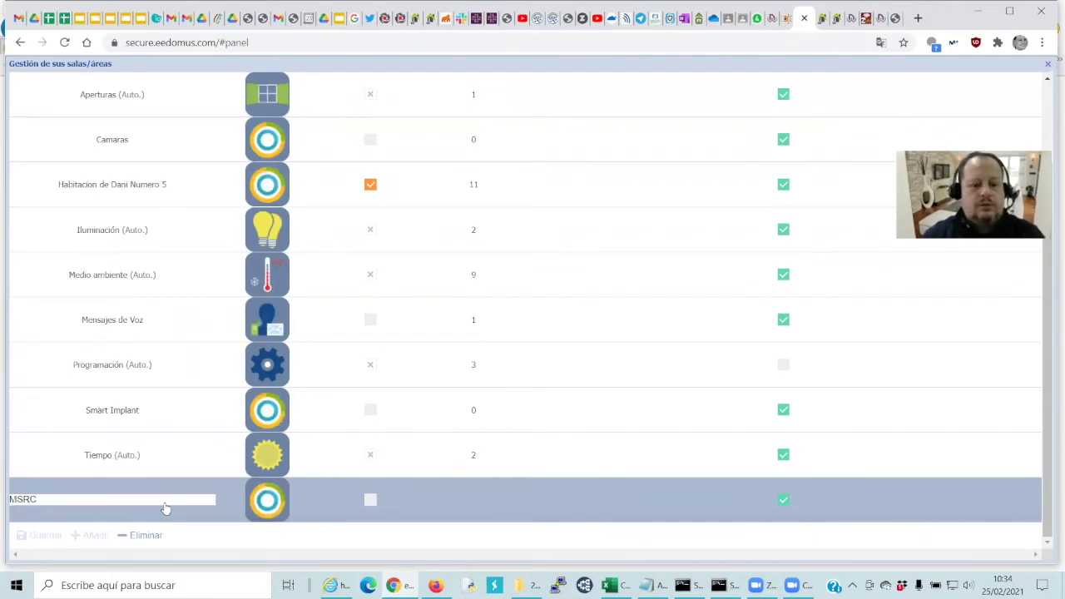
text( Valores)
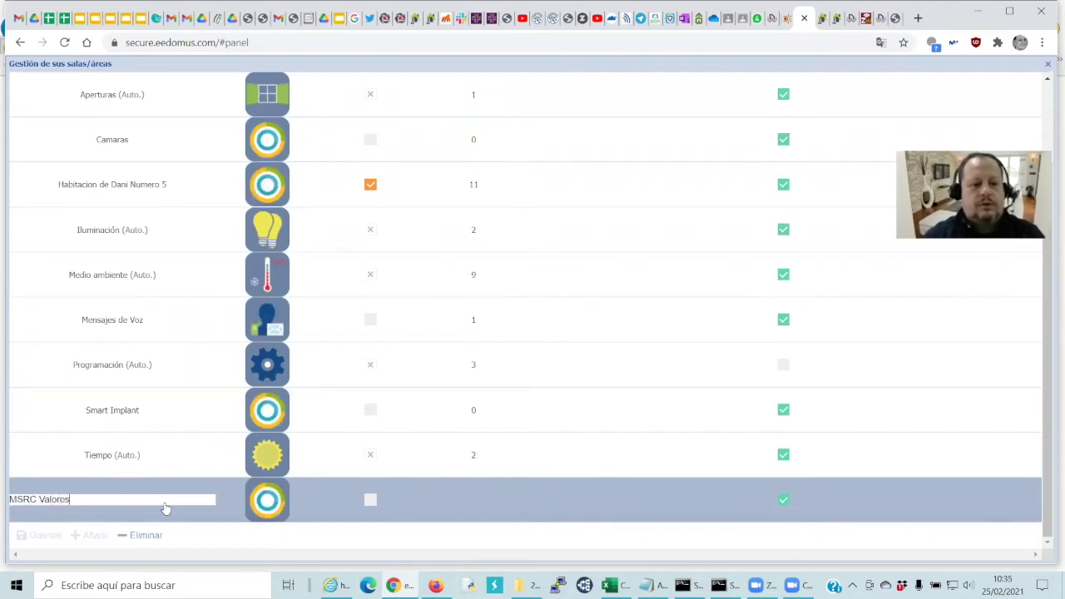
key(Return)
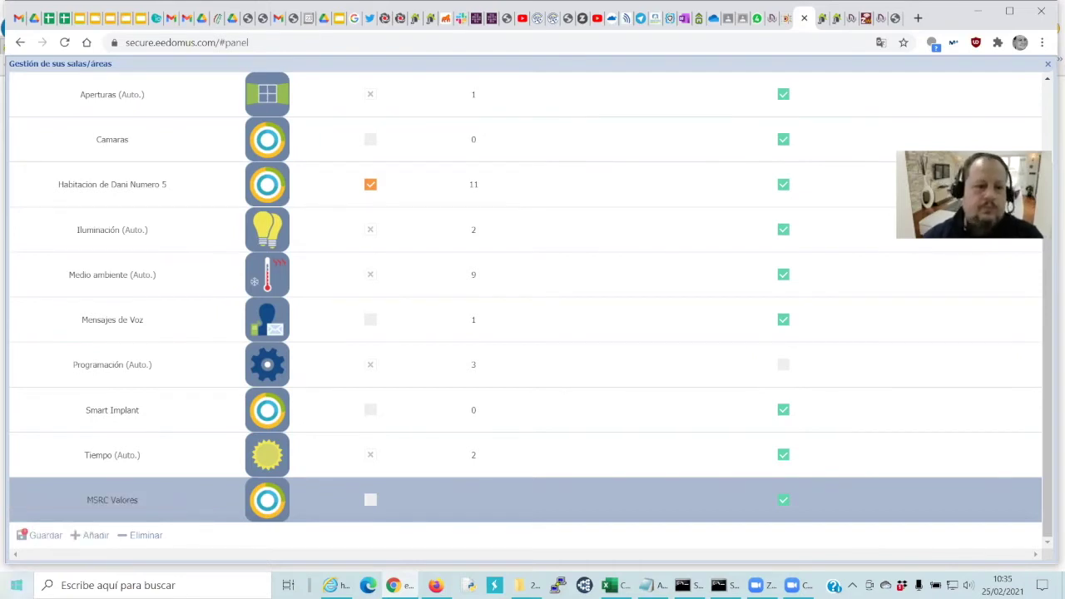
click(44, 536)
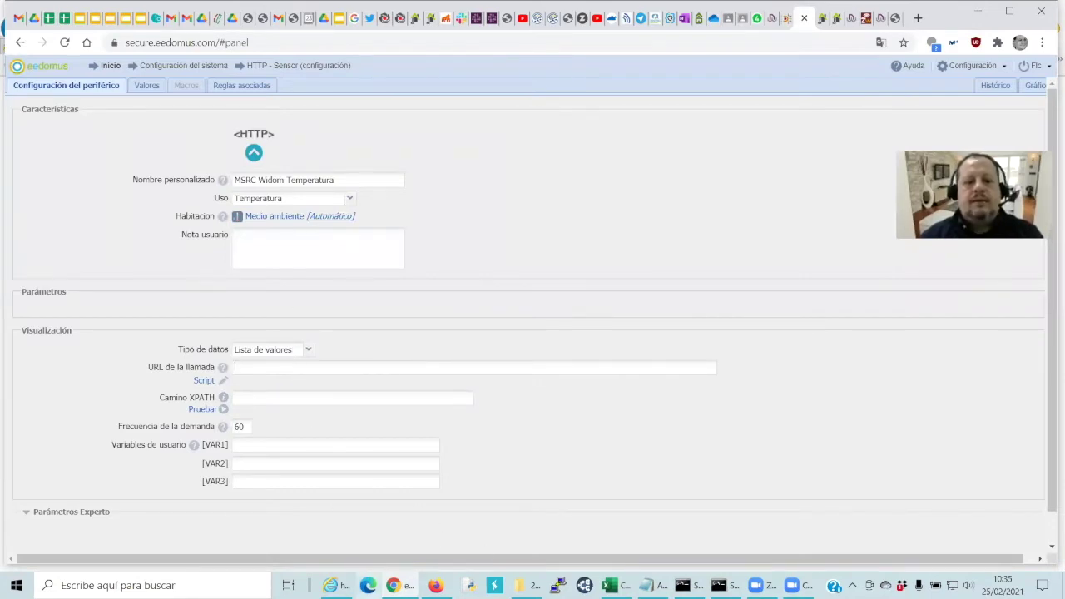
click(337, 585)
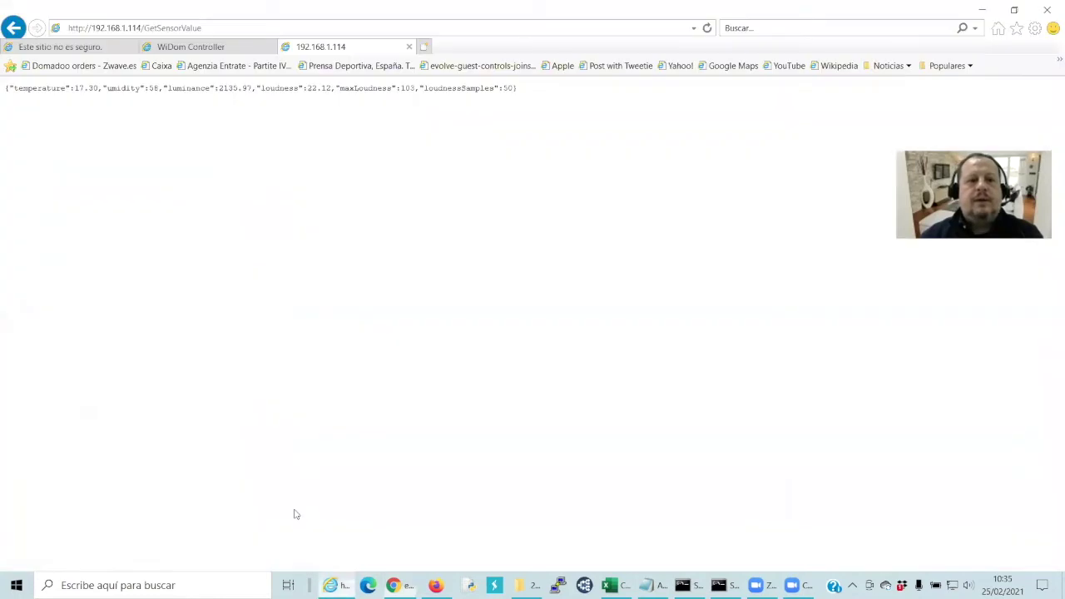
click(152, 30)
key(ctrl+c)
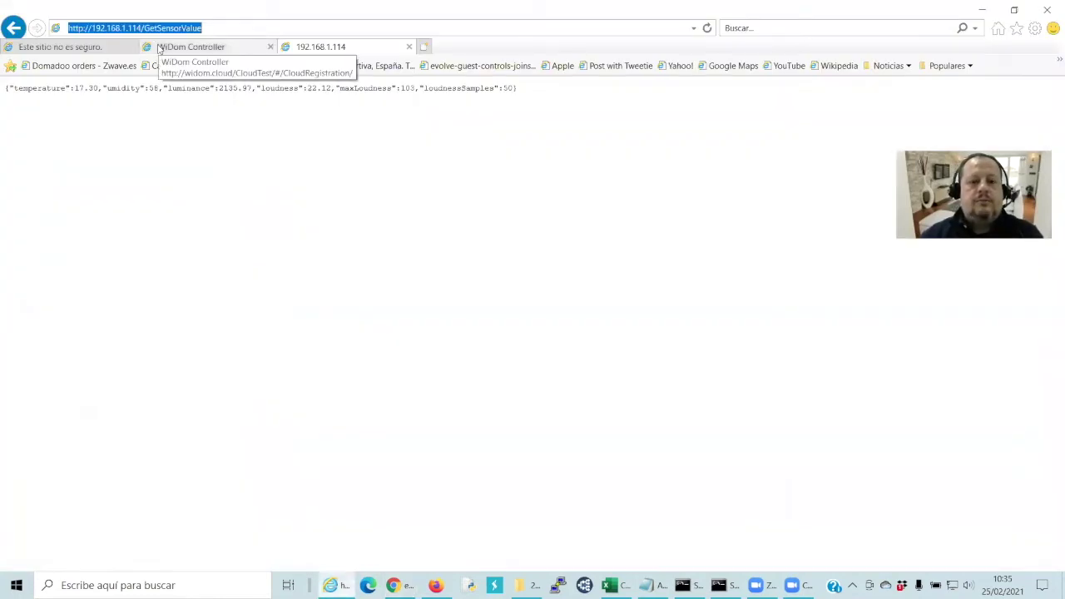
key(alt+Tab)
key(ctrl+v)
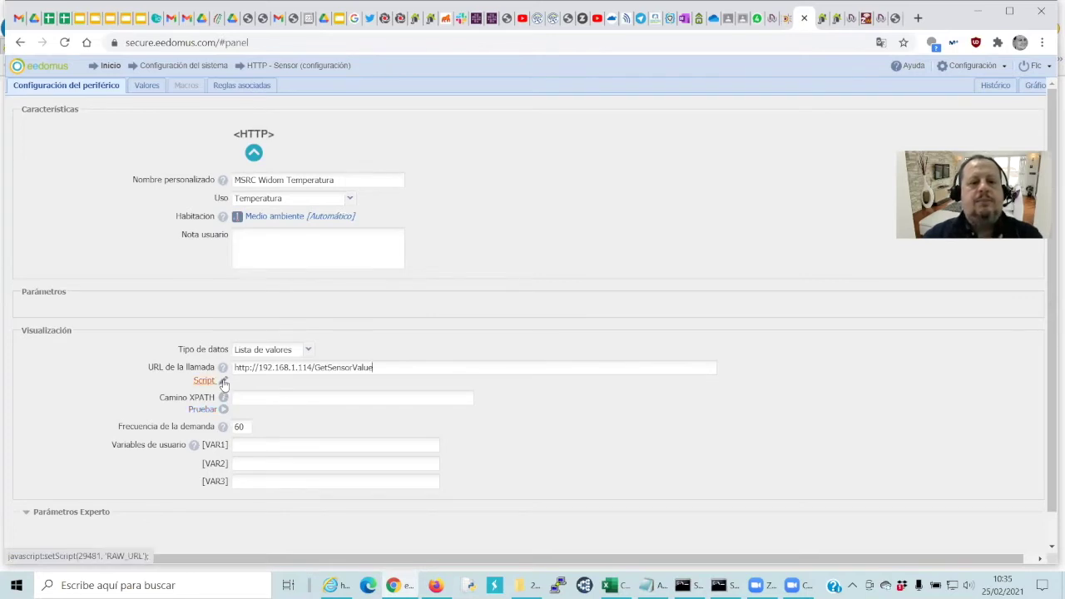
click(223, 382)
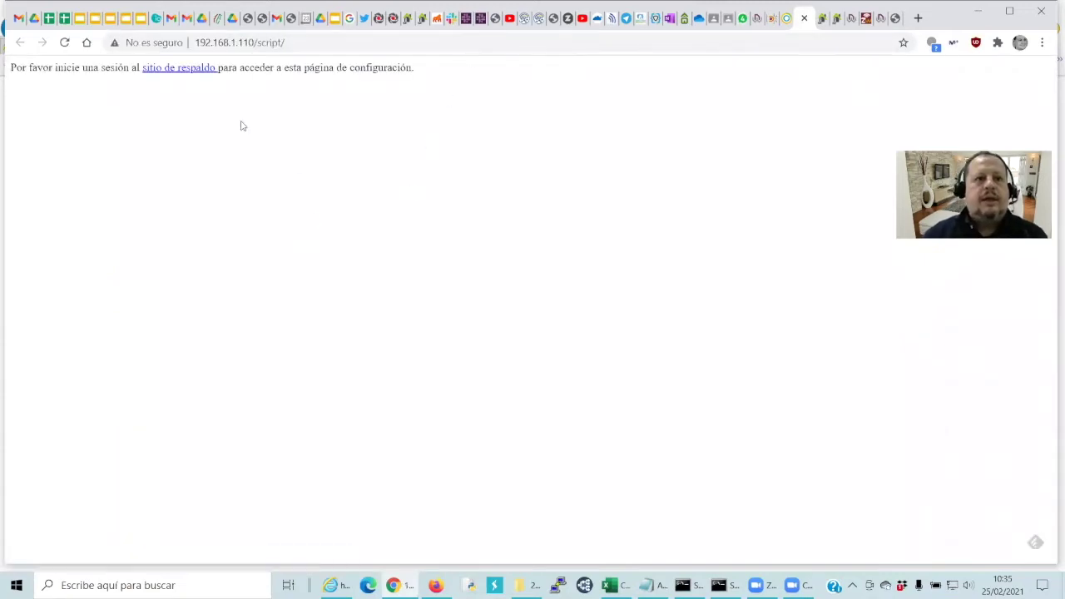
Go to the local box login page and submit the username and password
click(193, 72)
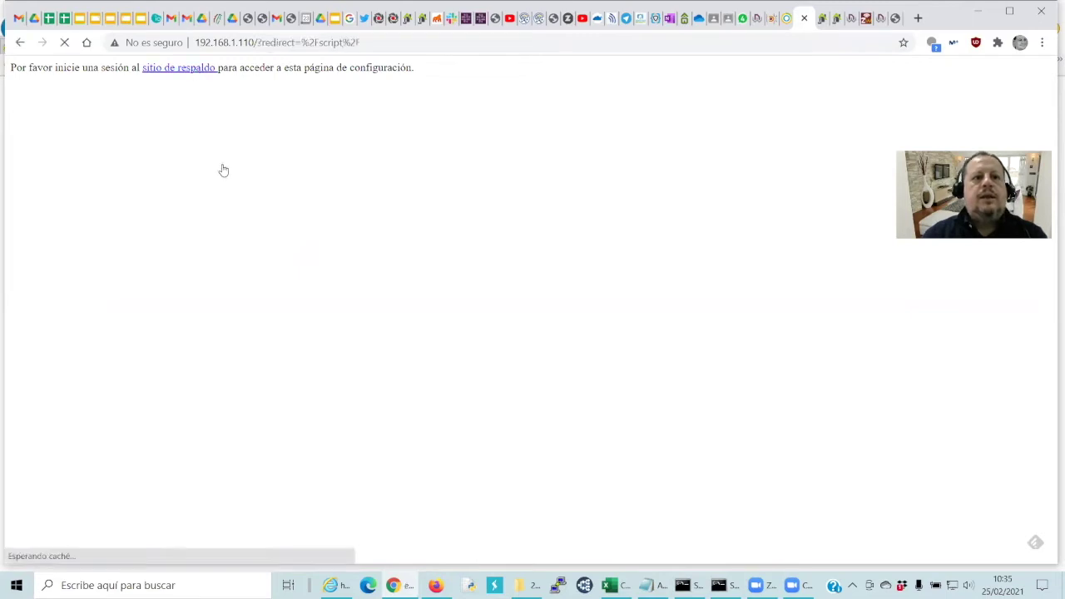
click(202, 123)
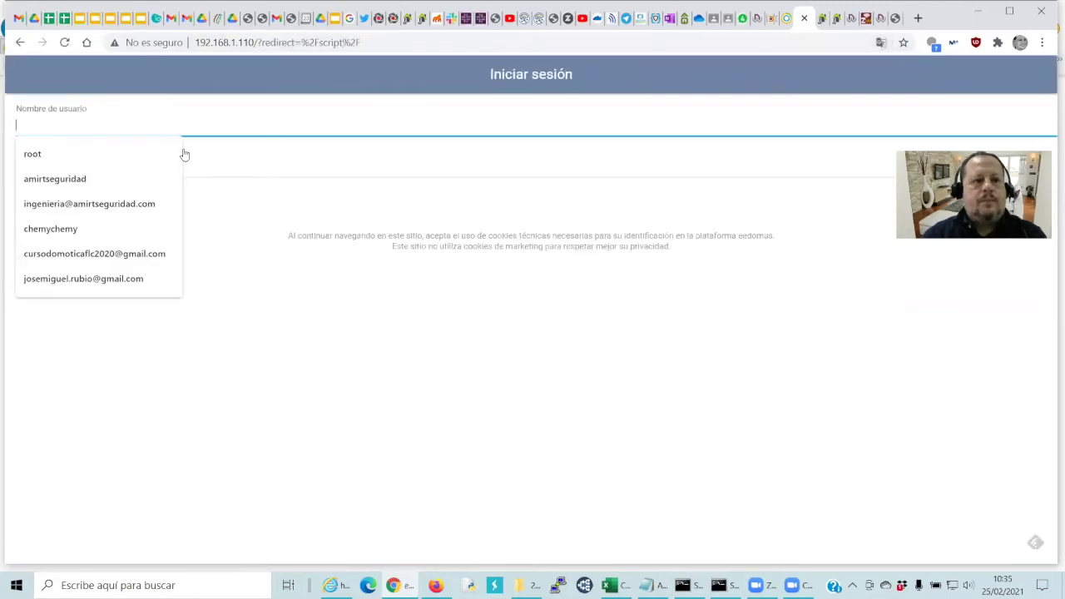
text(fcl)
key(Tab)
text(******)
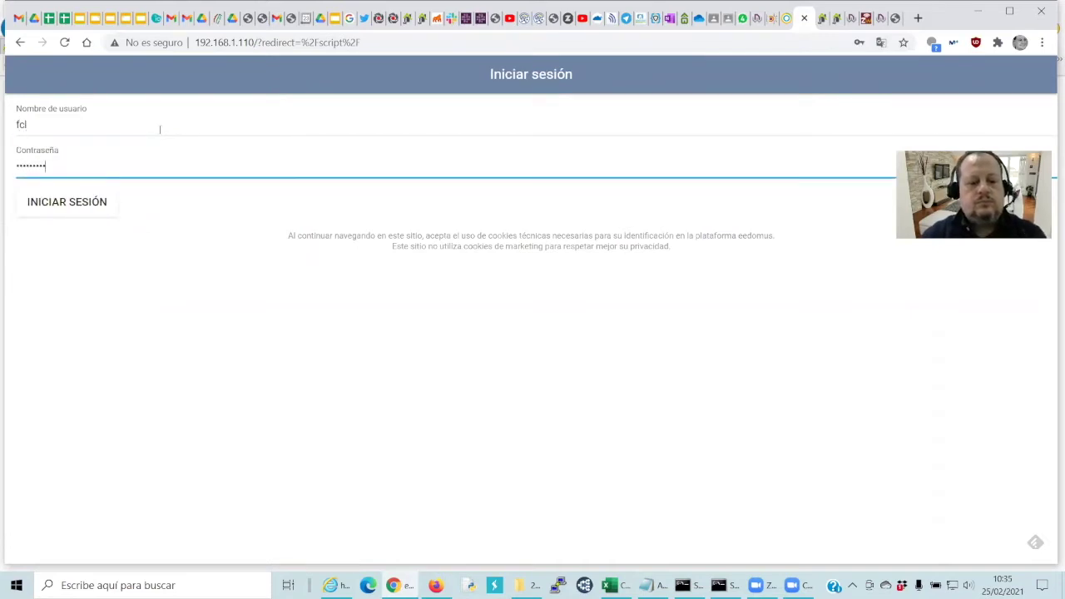
text(*)
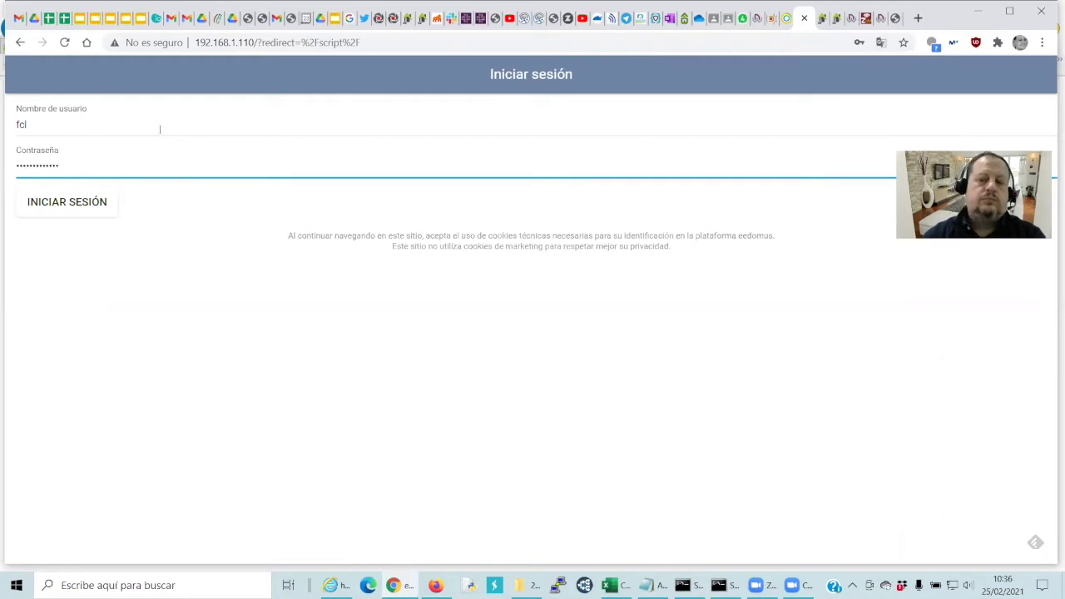
click(45, 208)
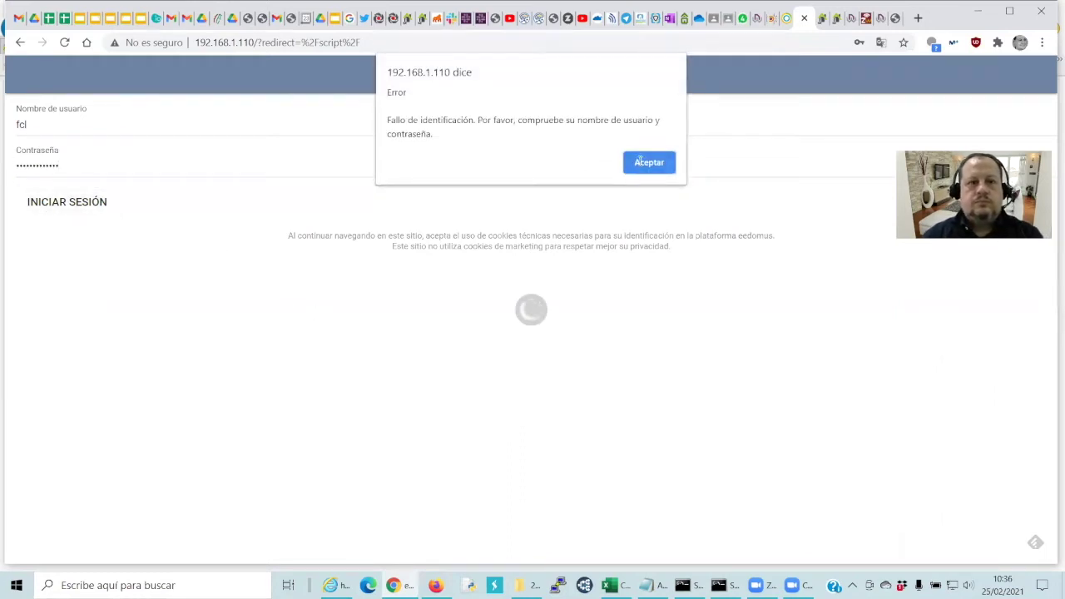
After the login error, choose the saved account and sign in again
click(640, 164)
double_click(55, 123)
text(f)
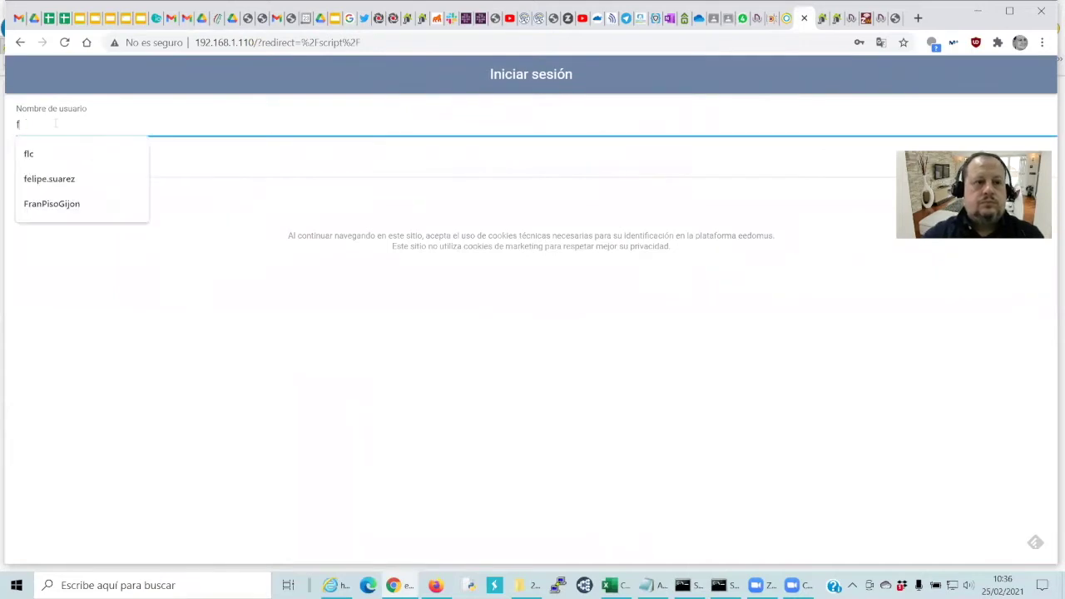
click(30, 153)
click(67, 202)
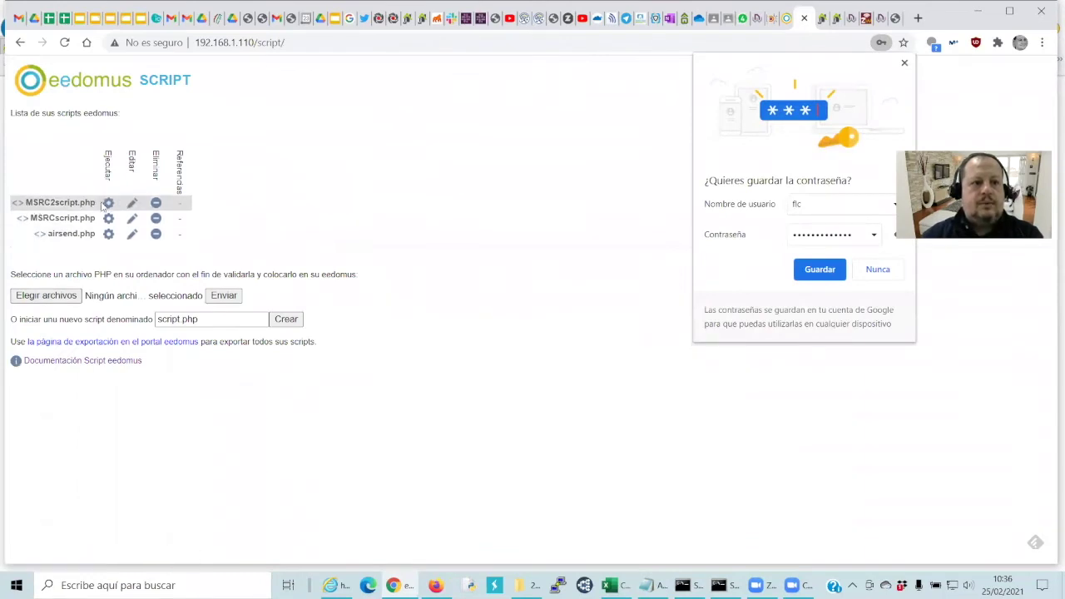
Open MSRC2script.php and change the host in line 3 from 205 to 114
click(130, 206)
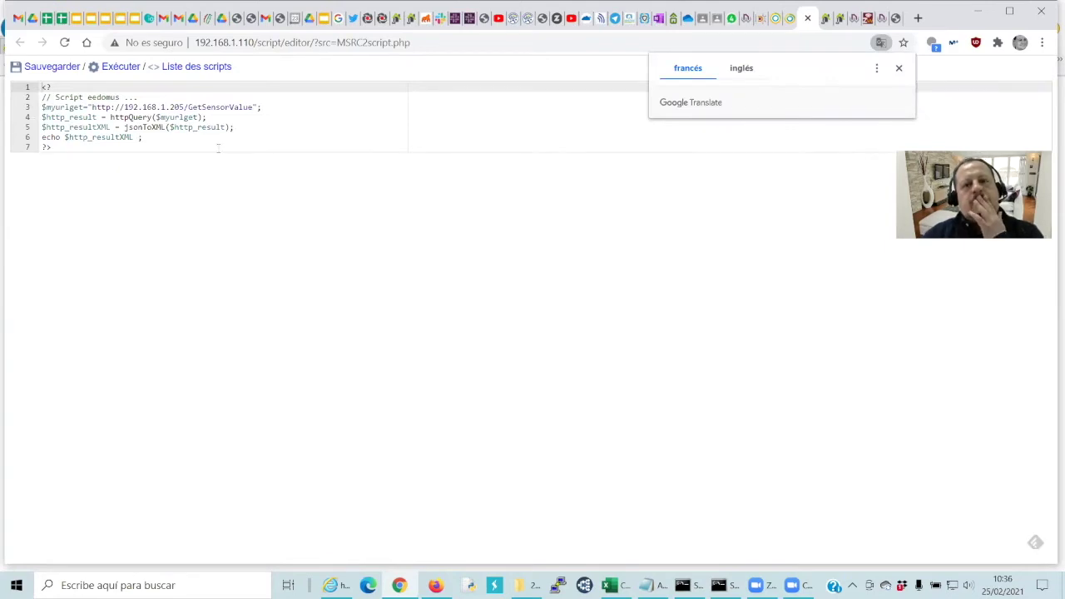
click(899, 69)
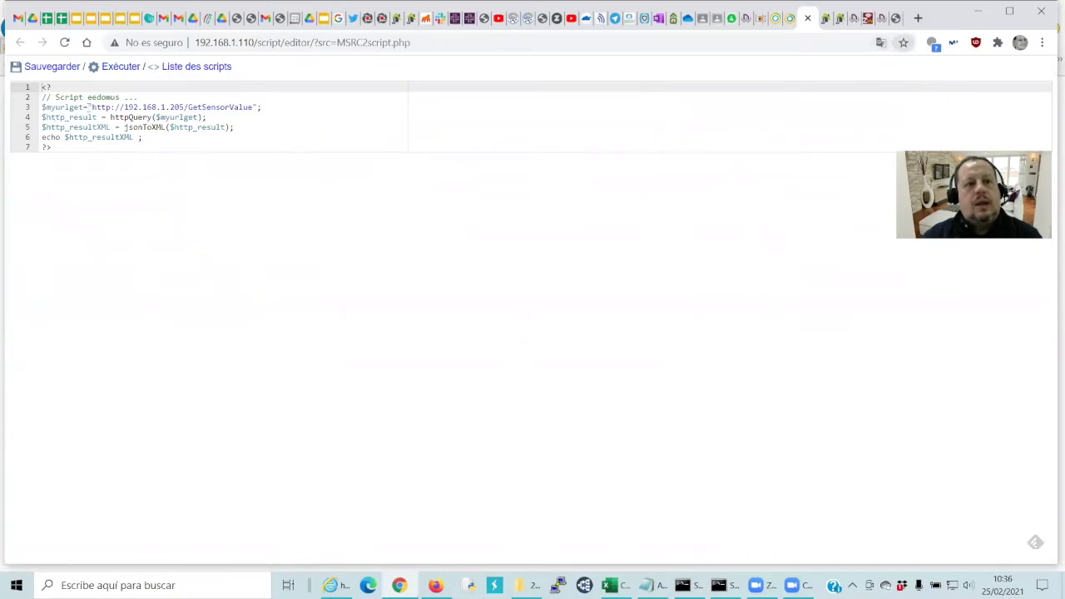
click(179, 107)
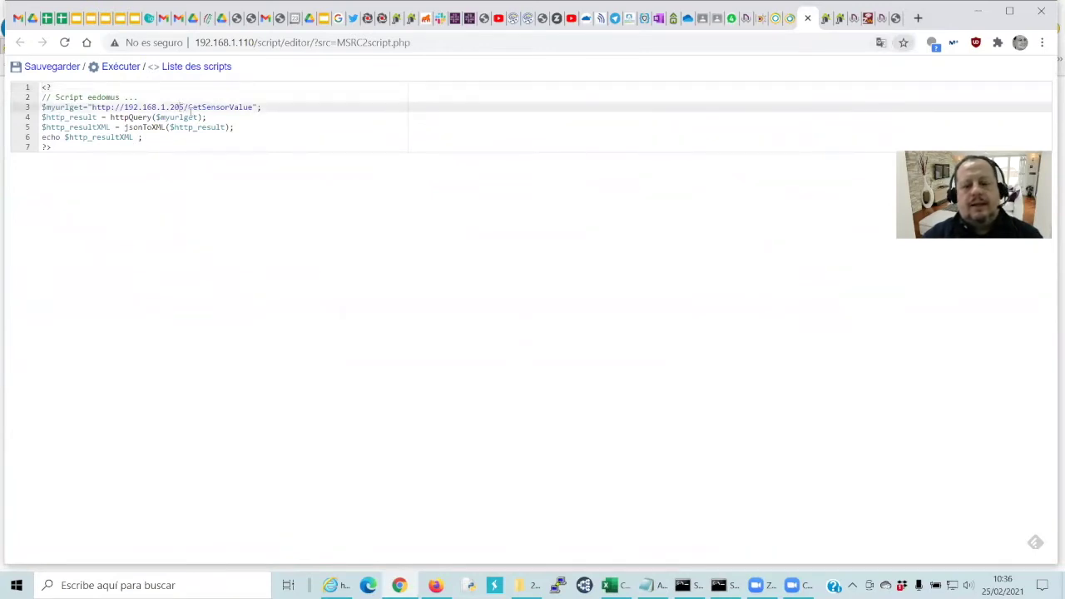
key(BackSpace)
key(BackSpace)
key(BackSpace)
text(114)
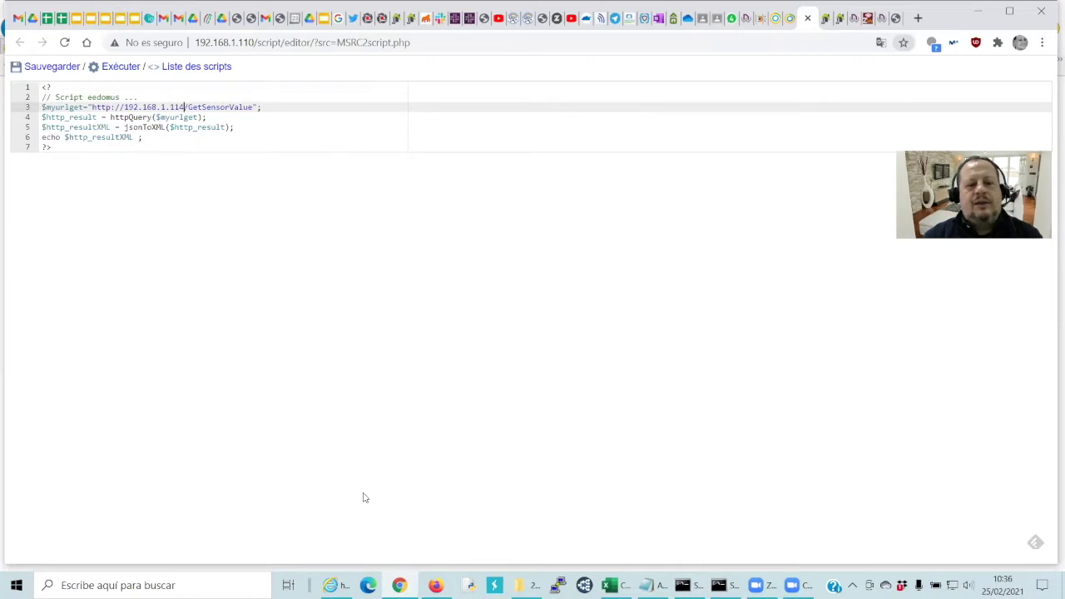
Compare with the GetSensorValue JSON in Internet Explorer, then return to the script editor
click(331, 584)
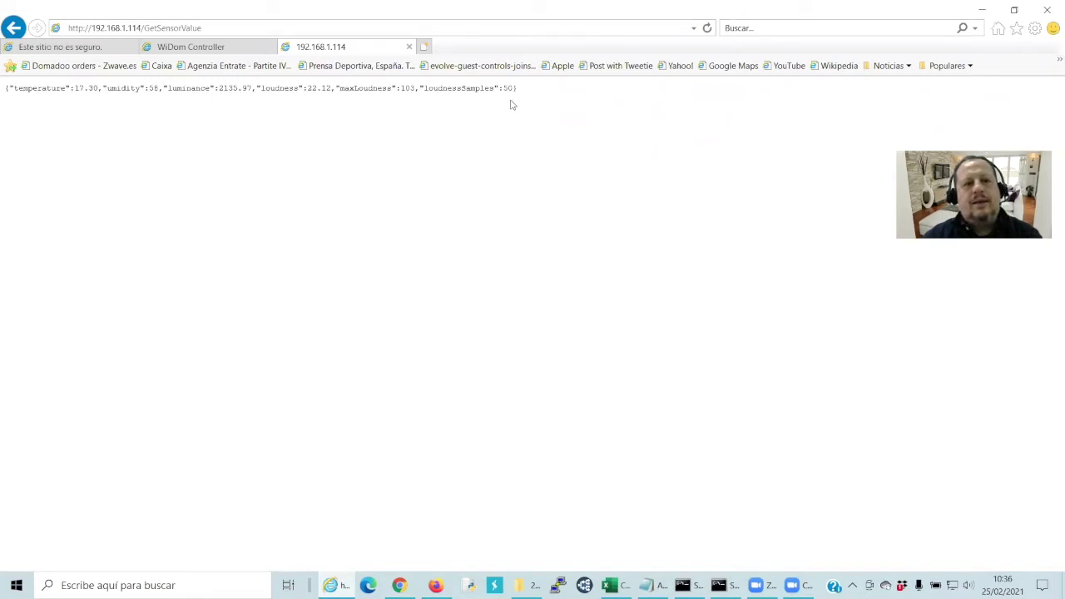
click(368, 585)
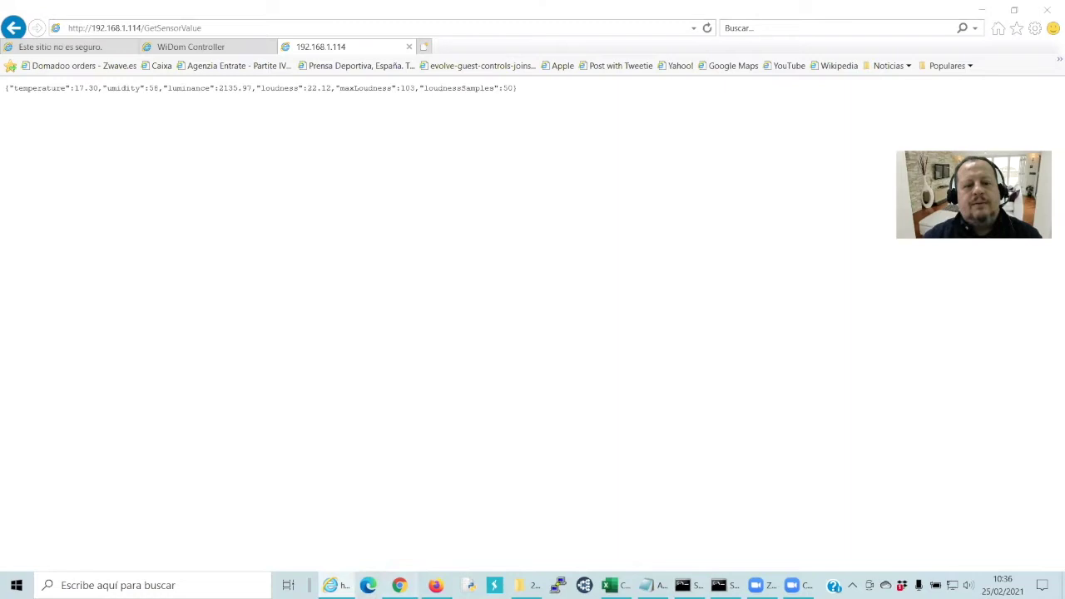
click(399, 585)
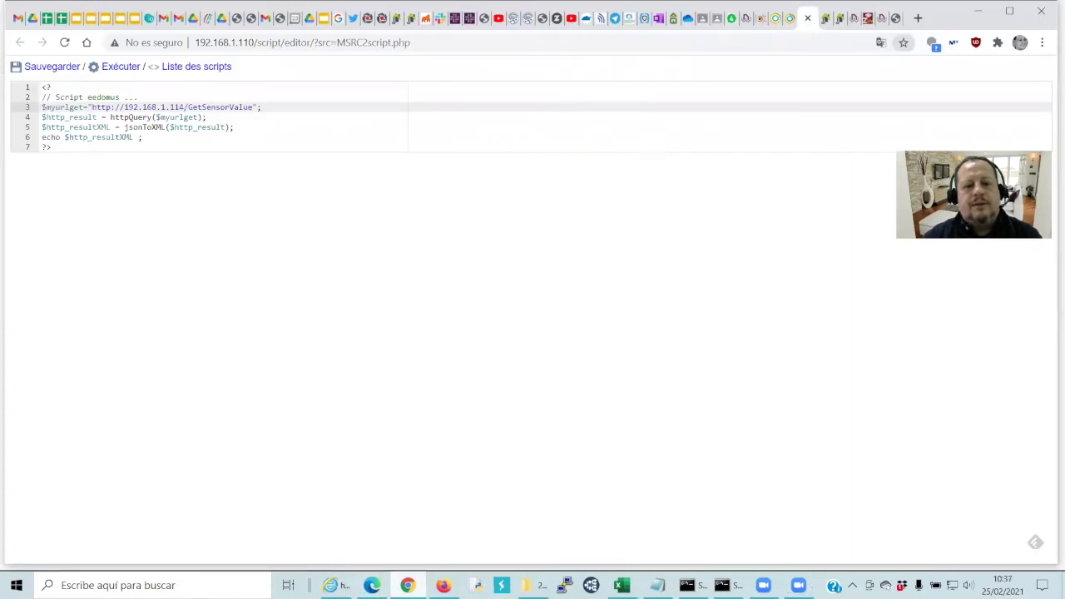
Run MSRC2script.php twice to test its output
click(372, 585)
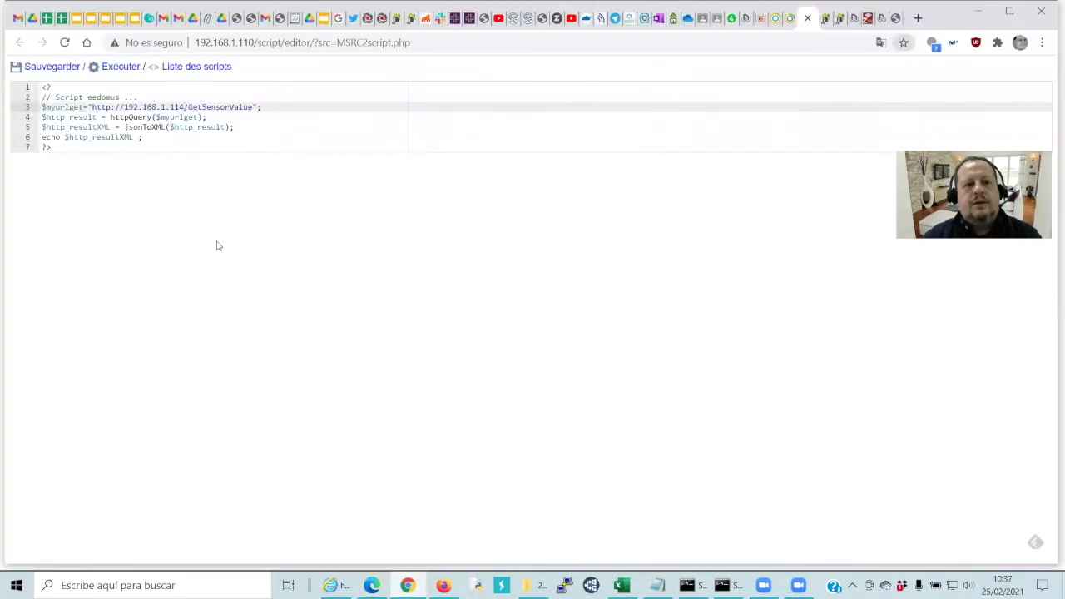
click(124, 66)
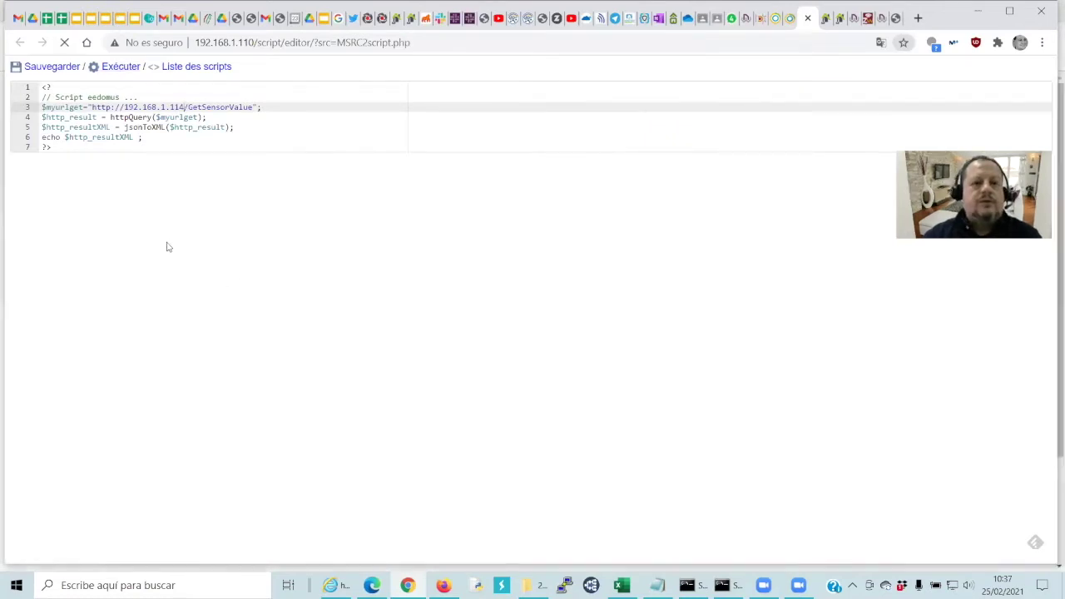
click(121, 66)
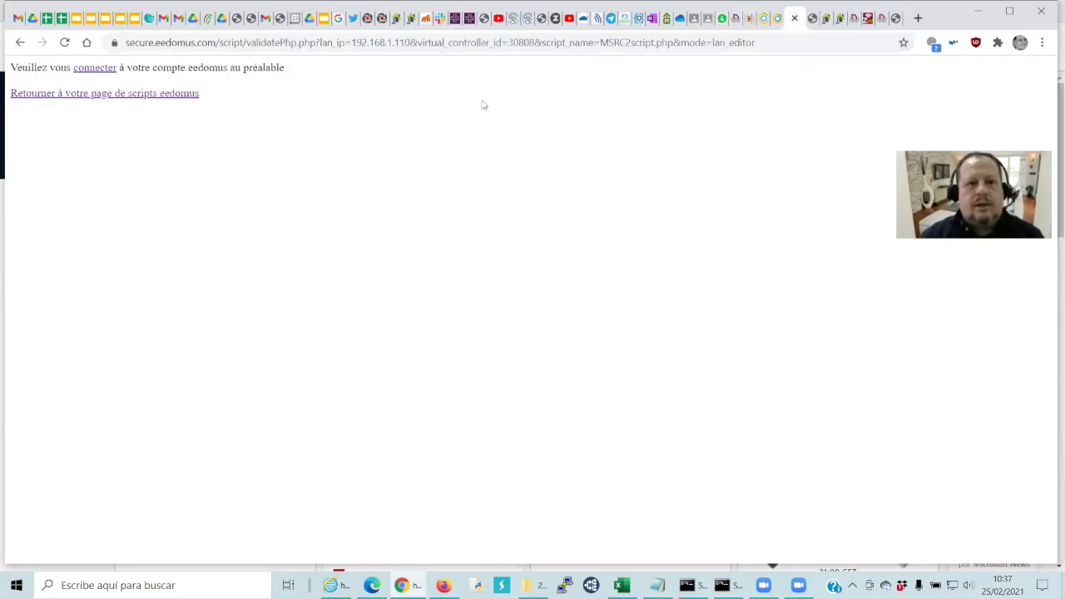
Reopen MSRC2script.php, change line 3's IP to 192.168.1.114, and save it
click(764, 17)
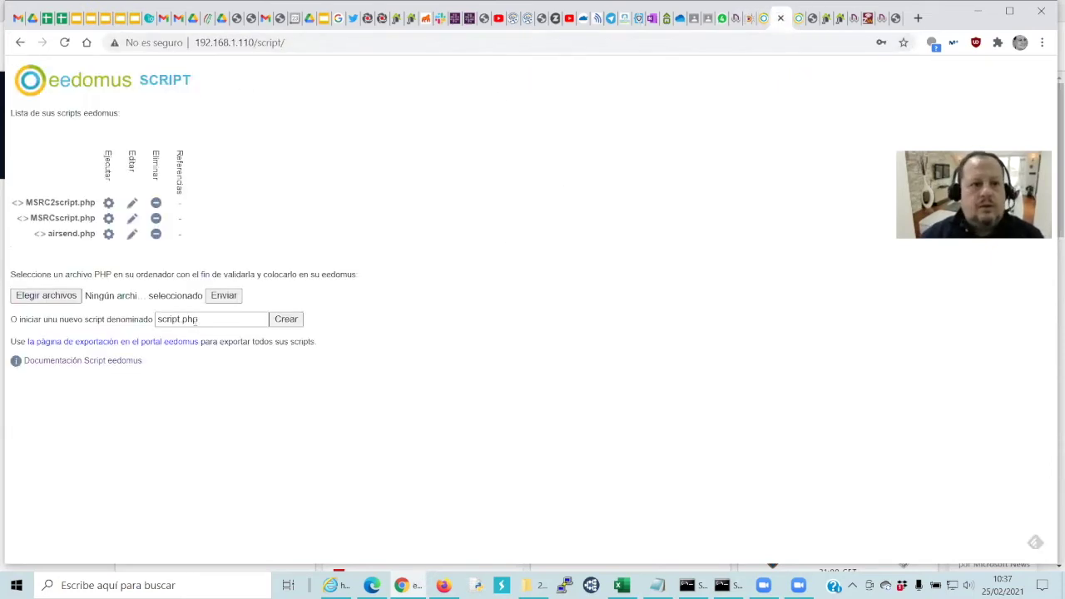
click(129, 208)
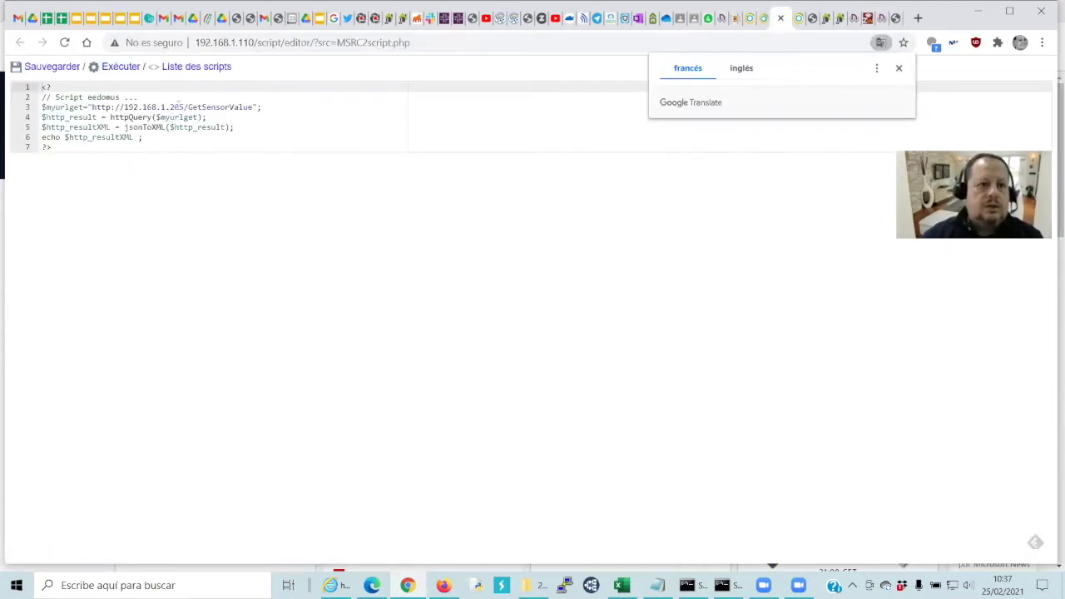
click(180, 106)
key(BackSpace)
key(BackSpace)
key(BackSpace)
text(114)
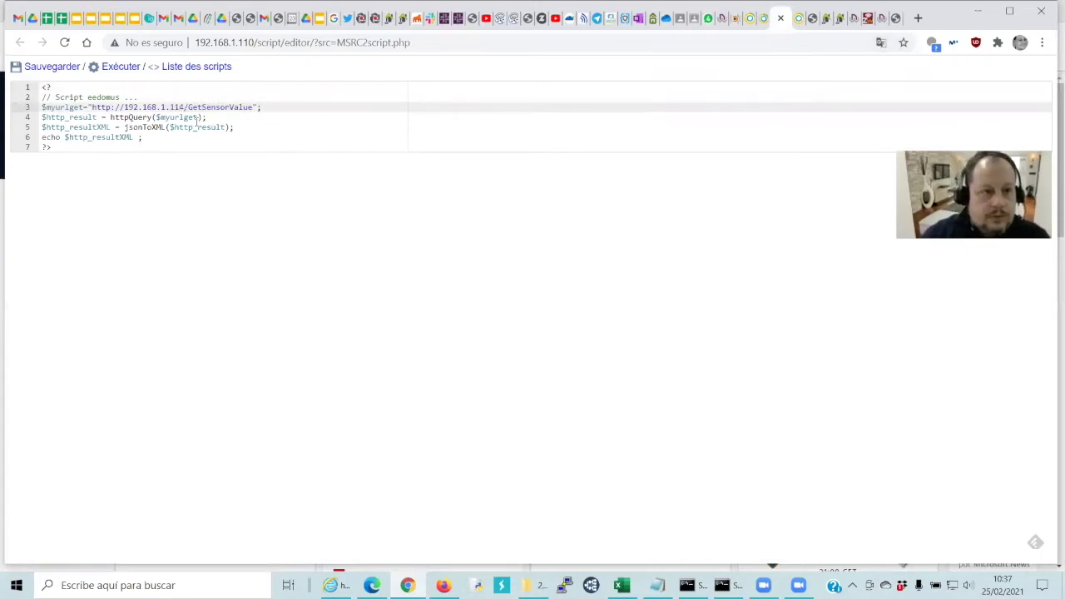
click(46, 69)
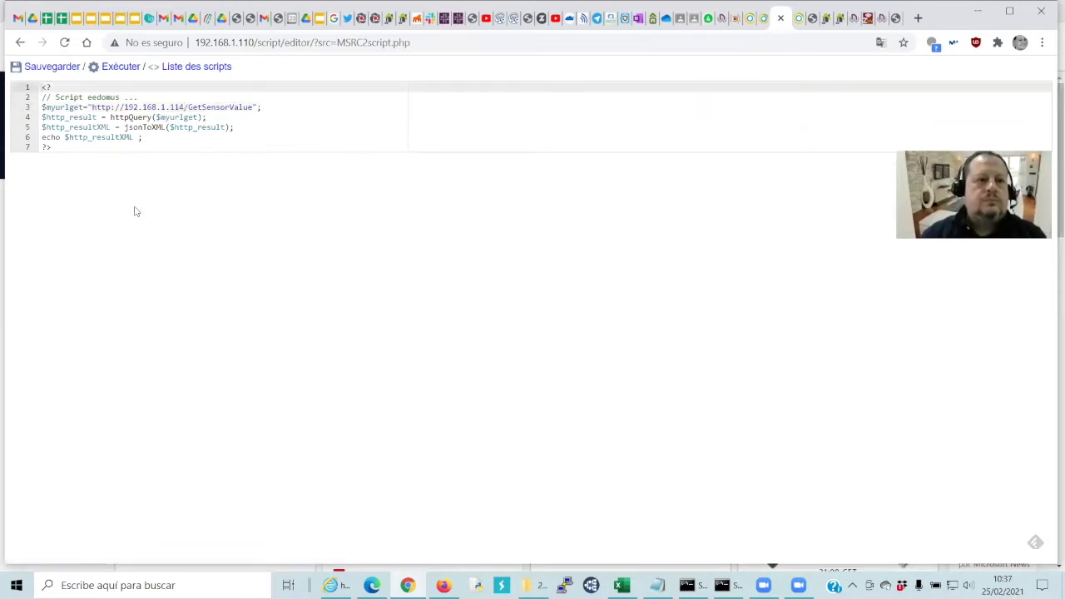
Run the saved script, getting 17.4 55 345.74 32.92 283 2600, then close output and editor
right_click(126, 74)
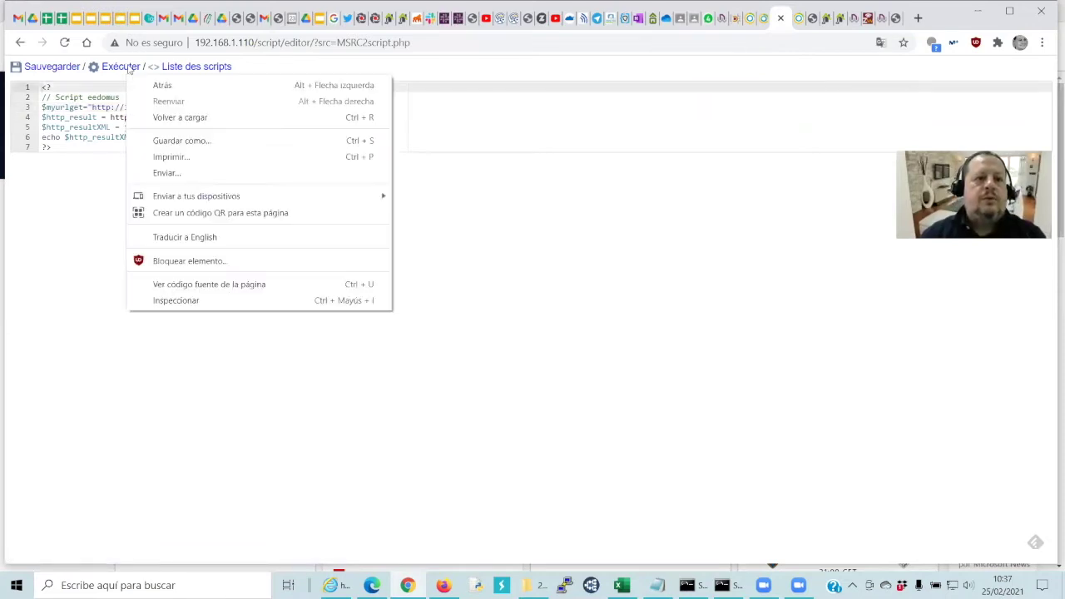
click(128, 70)
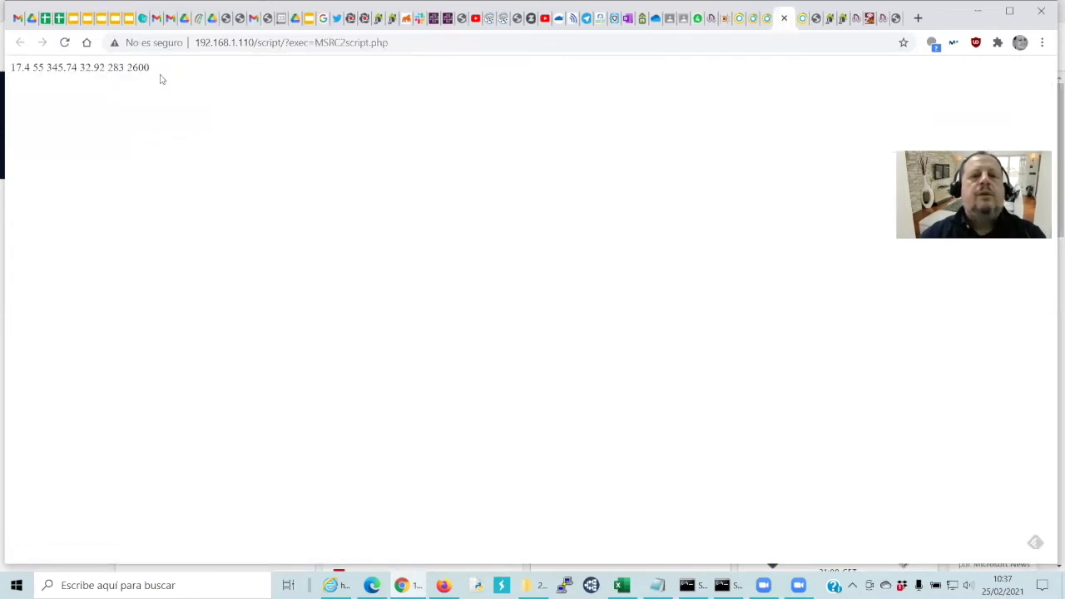
middle_click(767, 27)
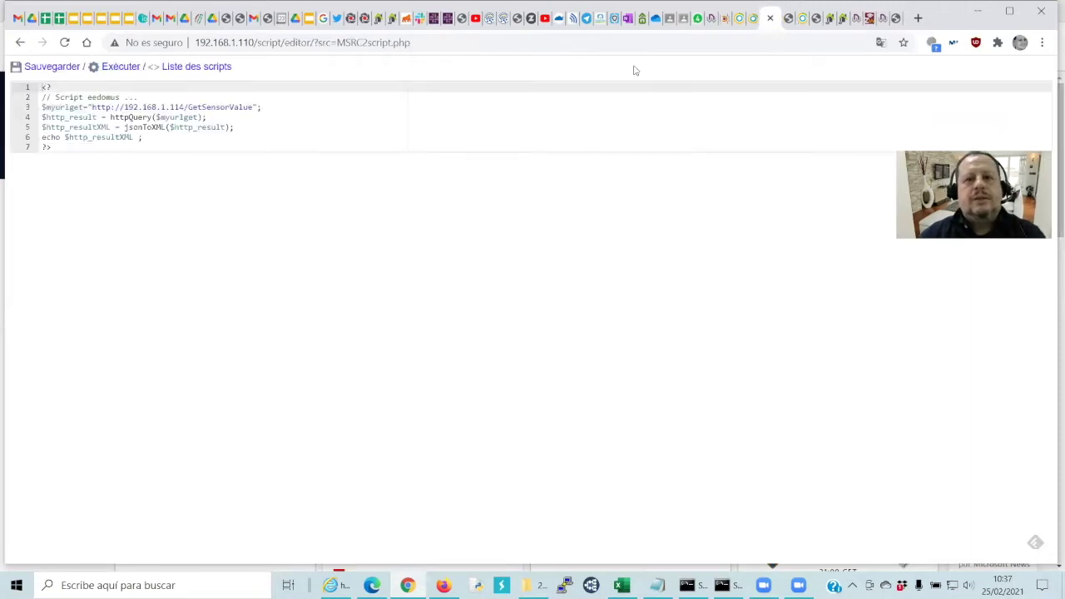
click(769, 17)
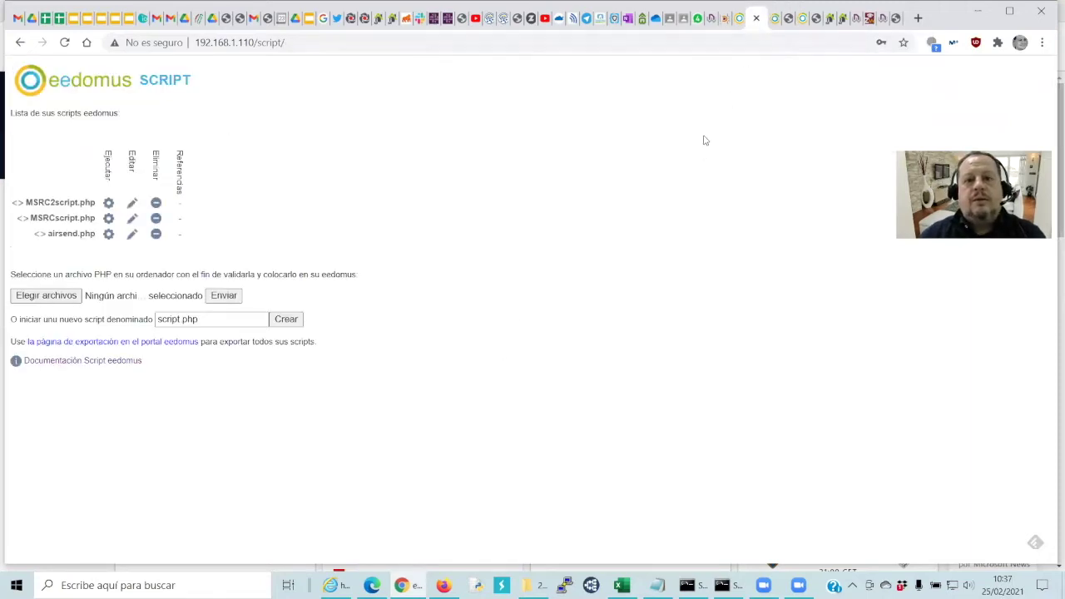
click(726, 18)
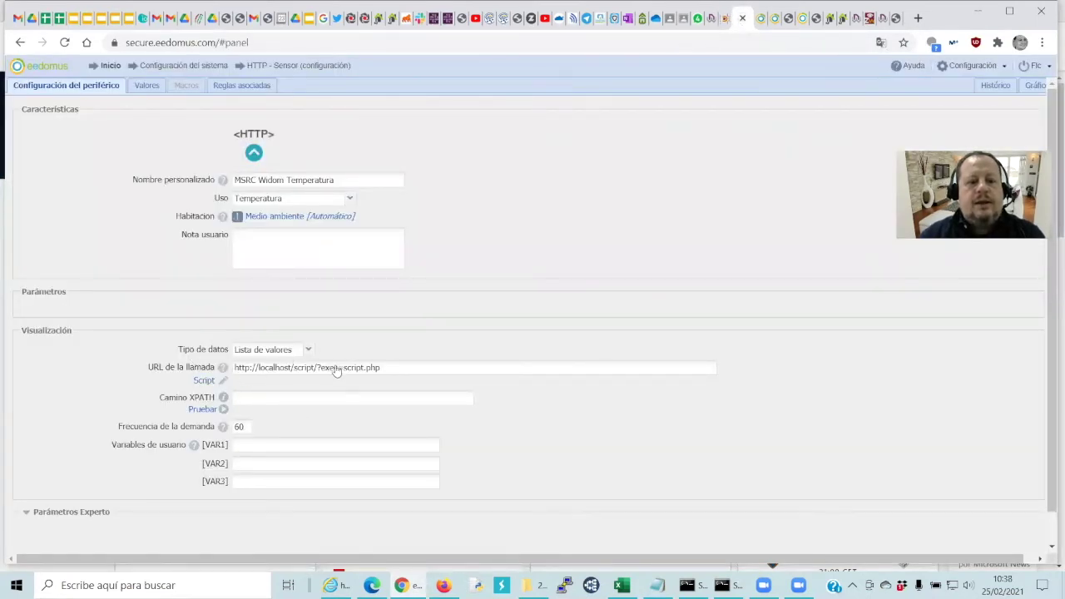
Copy the name MSRC2script.php and paste it over script.php in the sensor's call URL
click(759, 18)
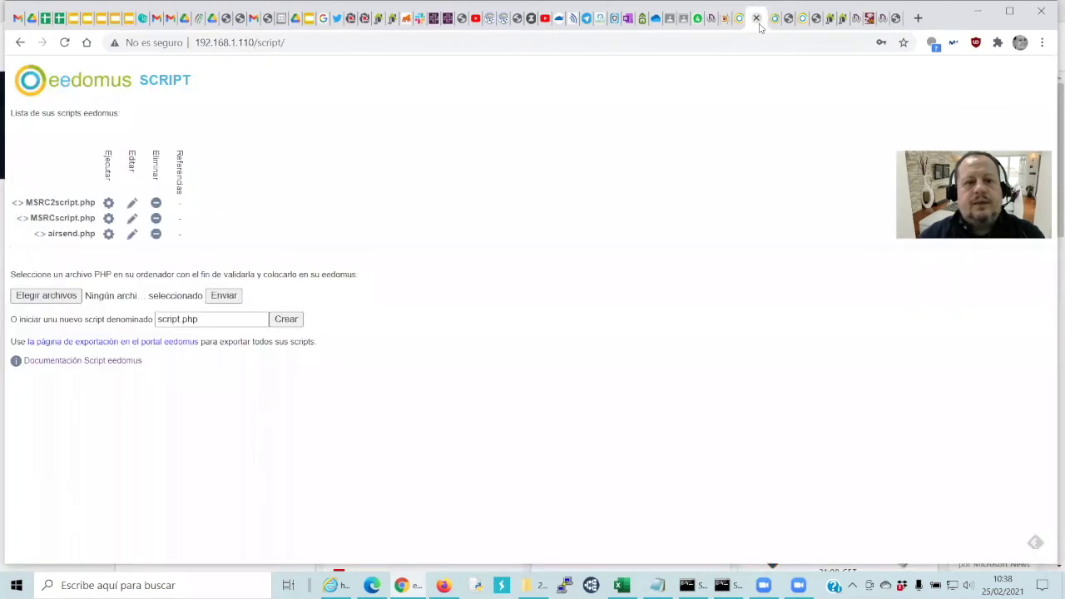
drag(99, 203, 64, 203)
mouse_move(80, 203)
mouse_down()
mouse_move(50, 206)
mouse_move(95, 202)
mouse_up()
key(ctrl+c)
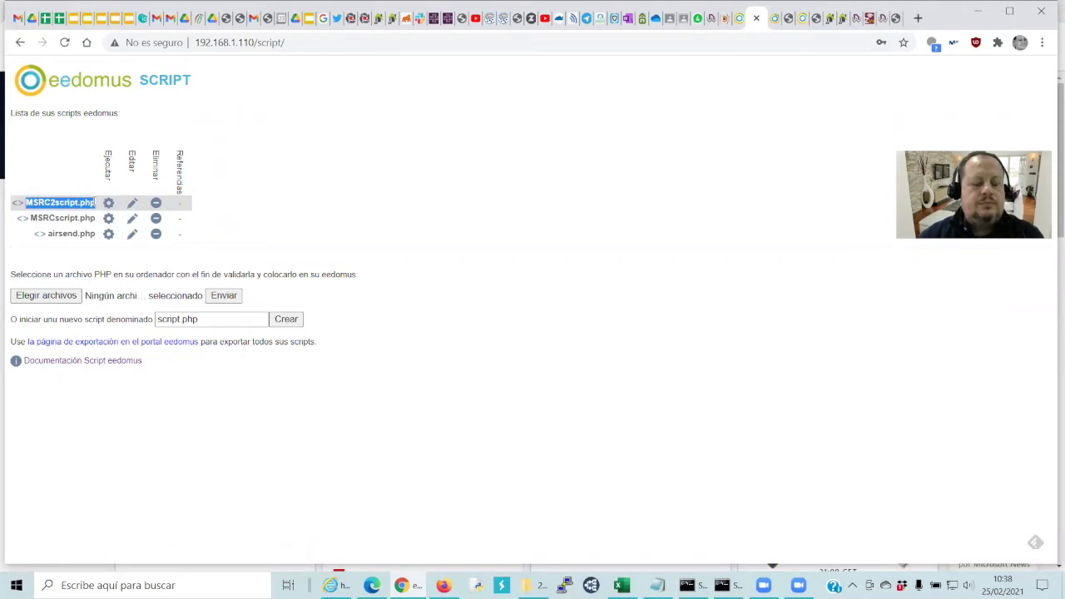
click(741, 23)
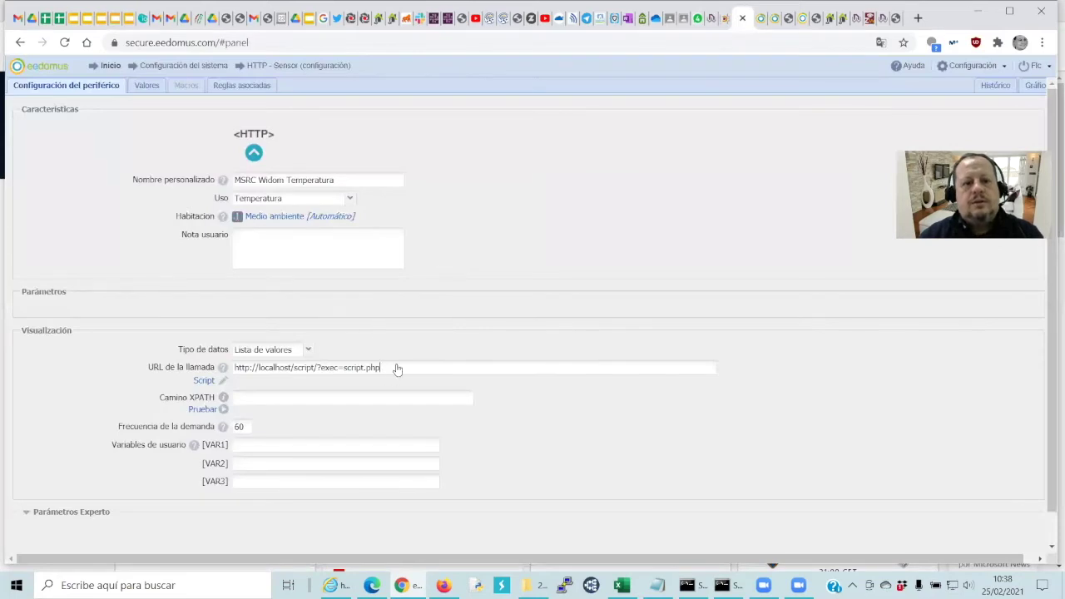
key(BackSpace)
key(BackSpace)
key(BackSpace)
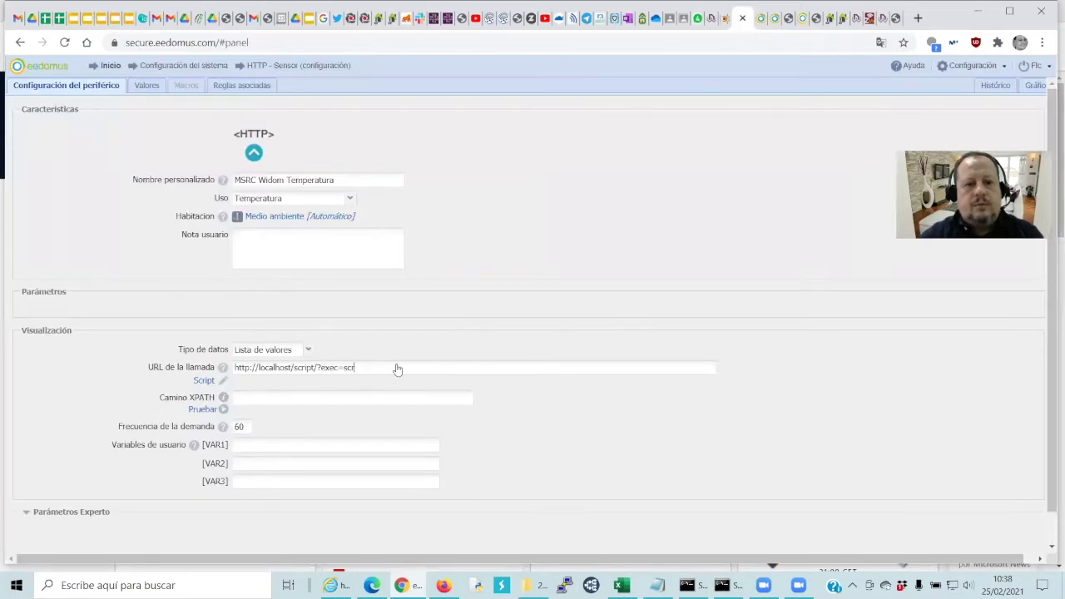
key(ctrl+v)
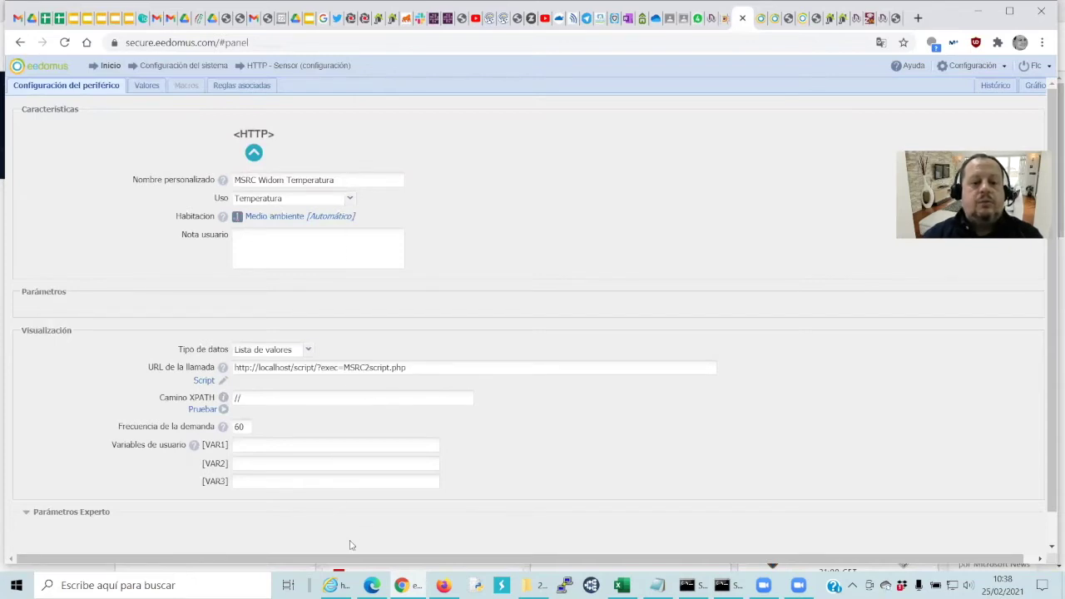
click(339, 585)
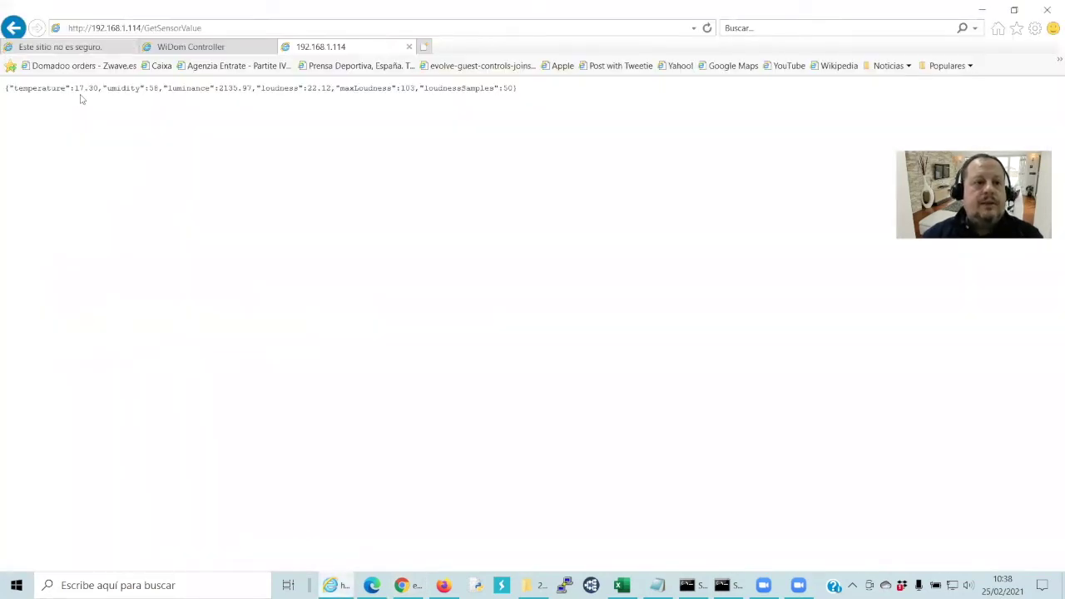
Set the sensor's XPATH to //temperature and polling frequency to 2, then save it
drag(67, 90, 14, 89)
key(ctrl+c)
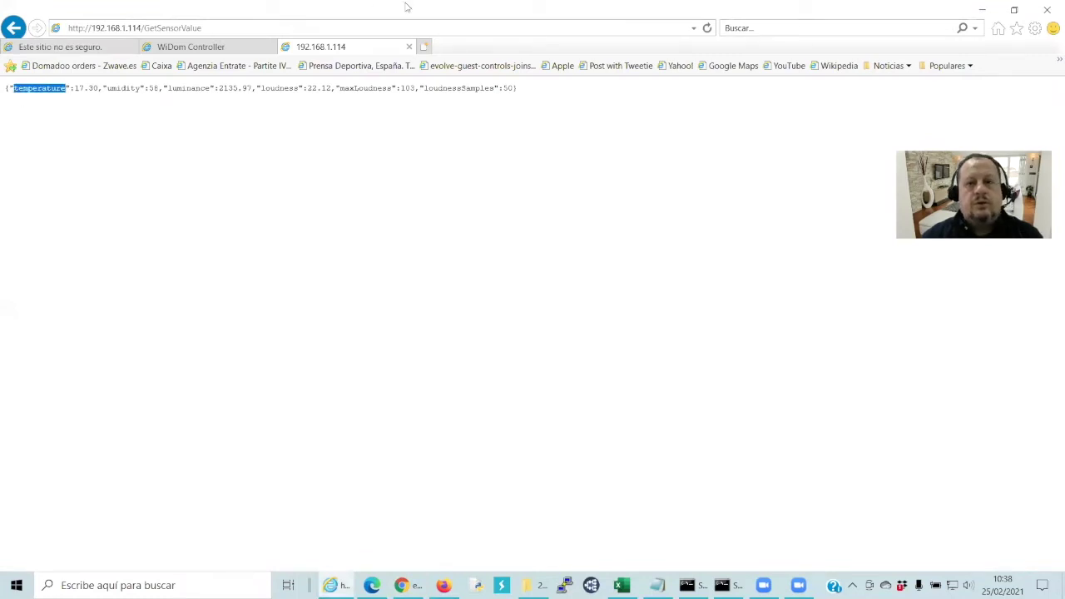
key(alt+Tab)
key(ctrl+v)
scroll(391, 311, down, 1)
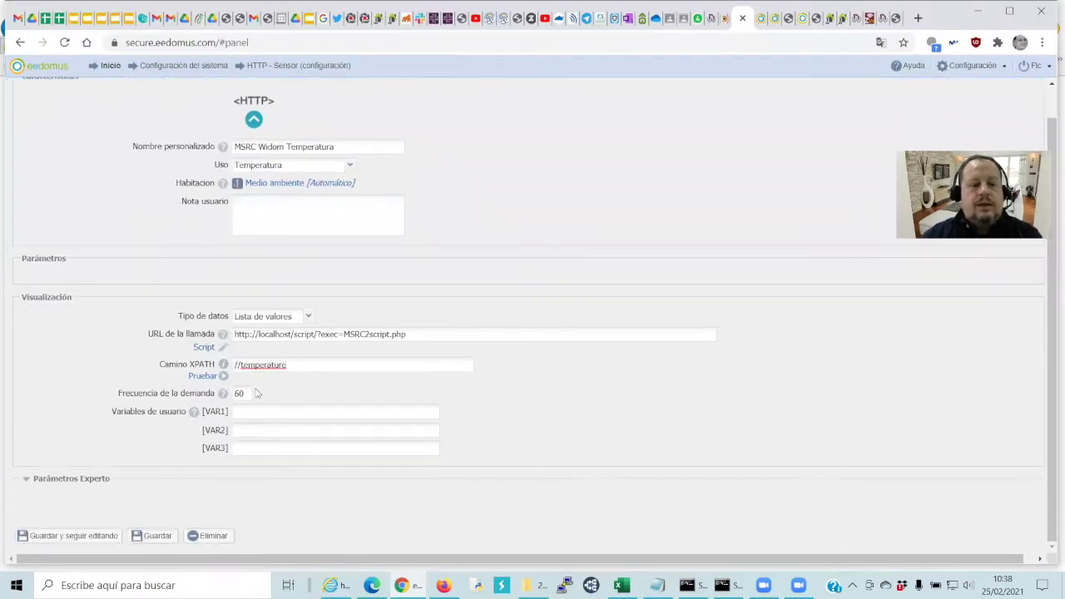
mouse_move(223, 396)
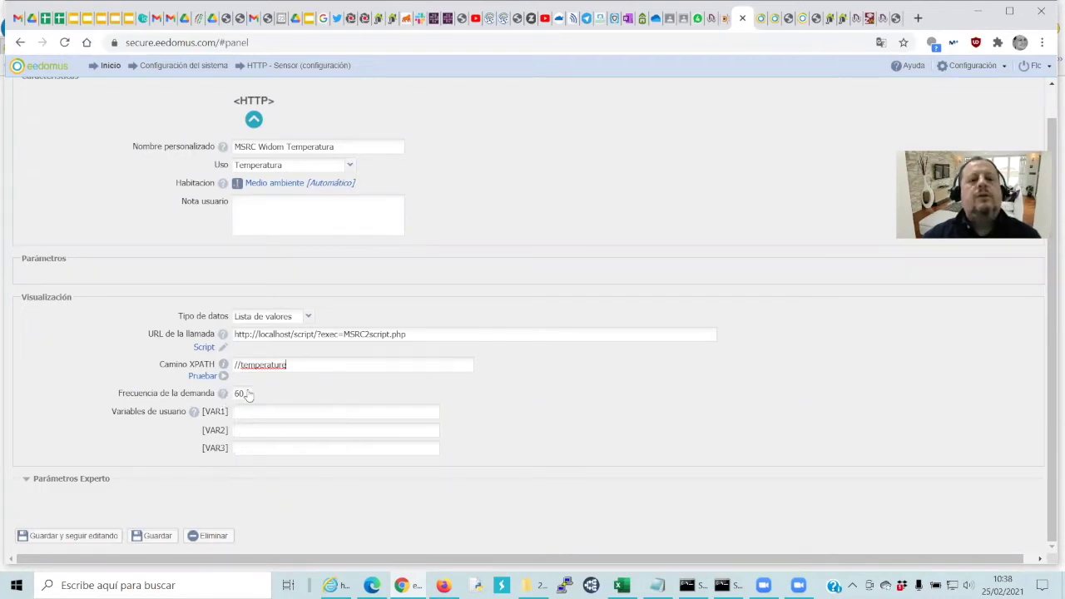
double_click(238, 394)
text(2)
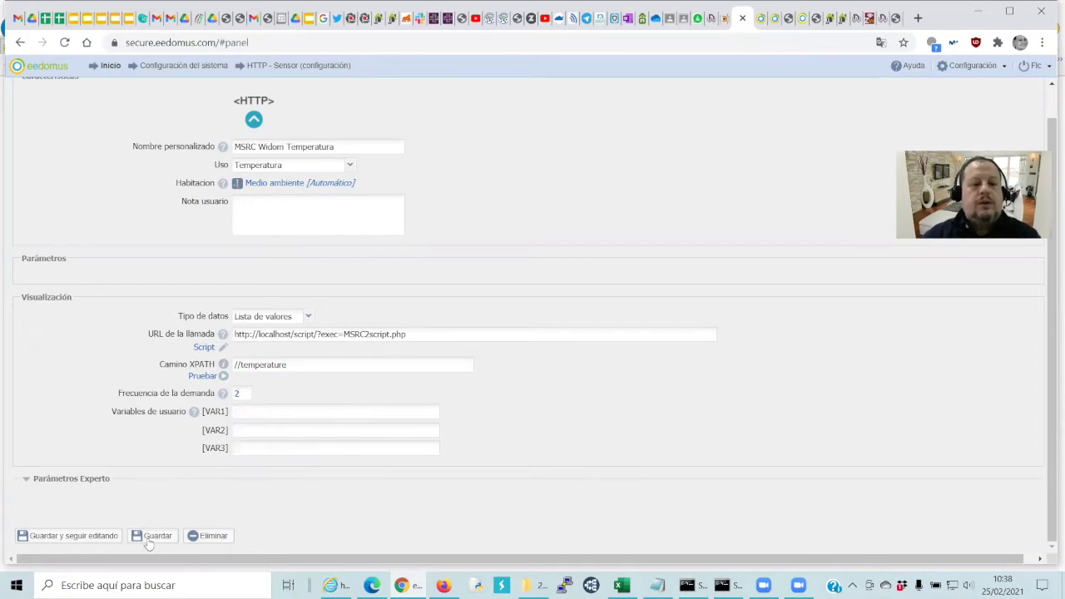
click(151, 537)
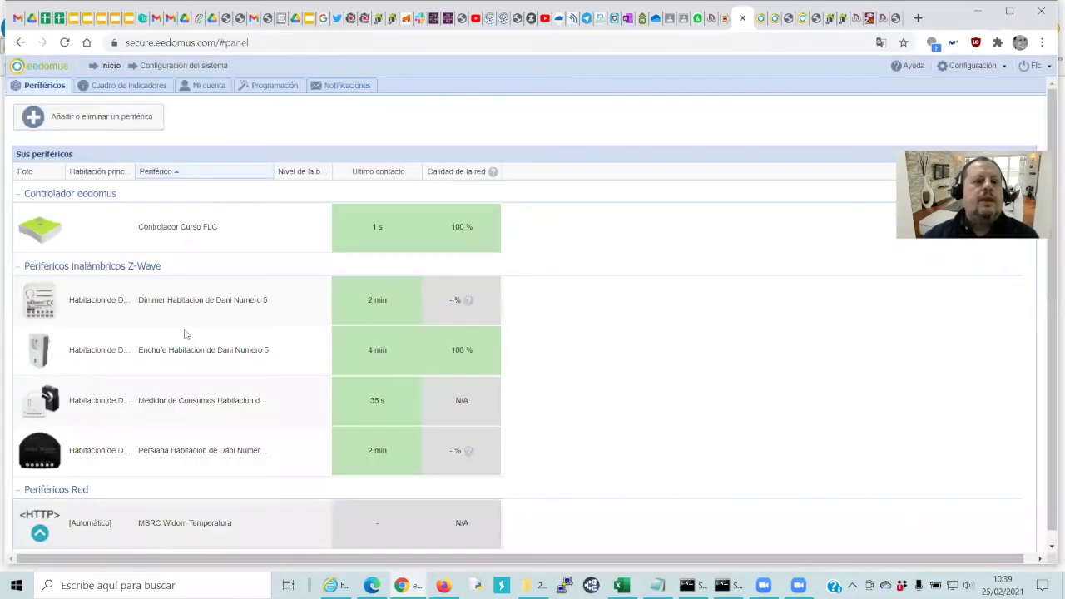
Find MSRC Widom Temperatura under Periféricos Red and open its configuration form
click(108, 66)
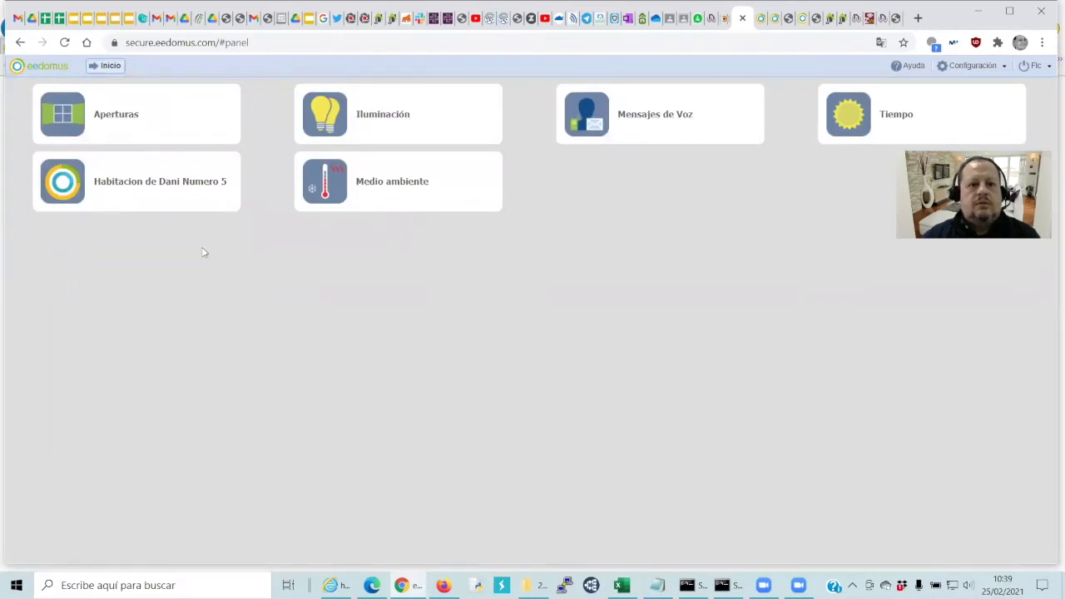
click(961, 67)
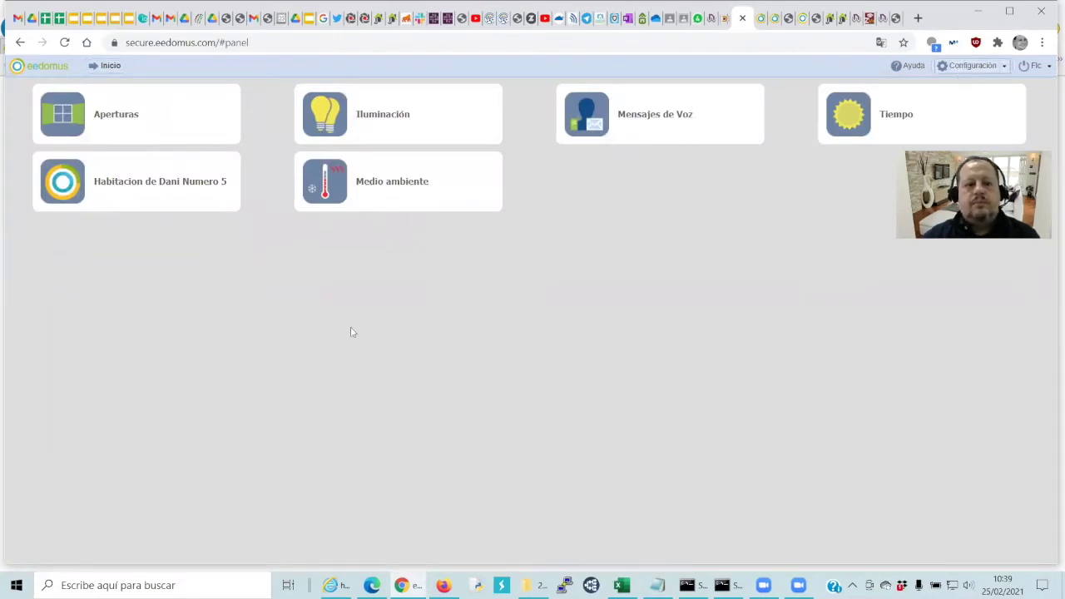
scroll(241, 358, down, 5)
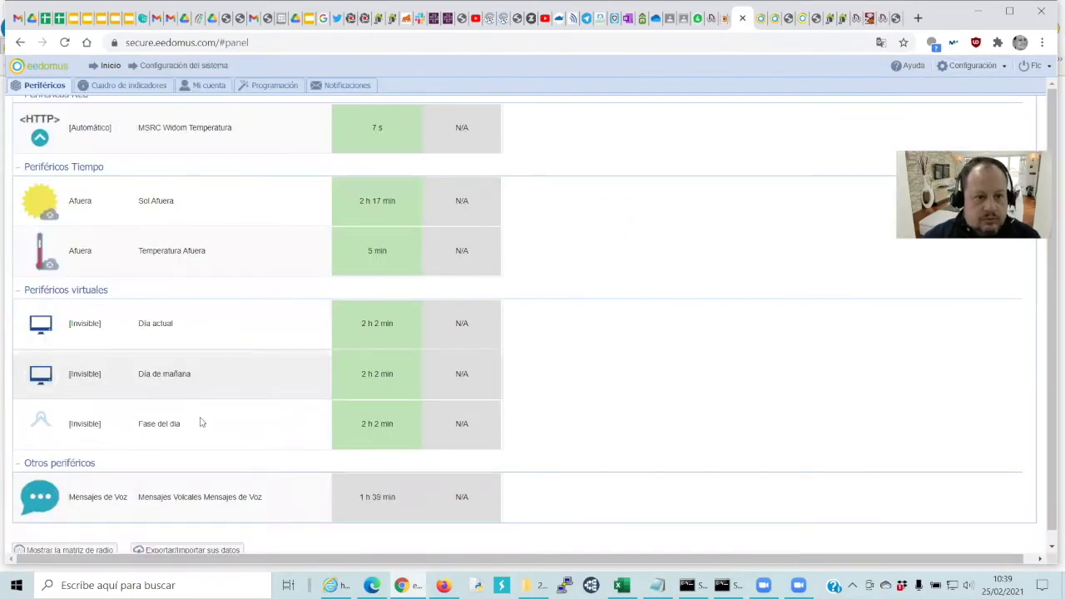
scroll(200, 398, up, 1)
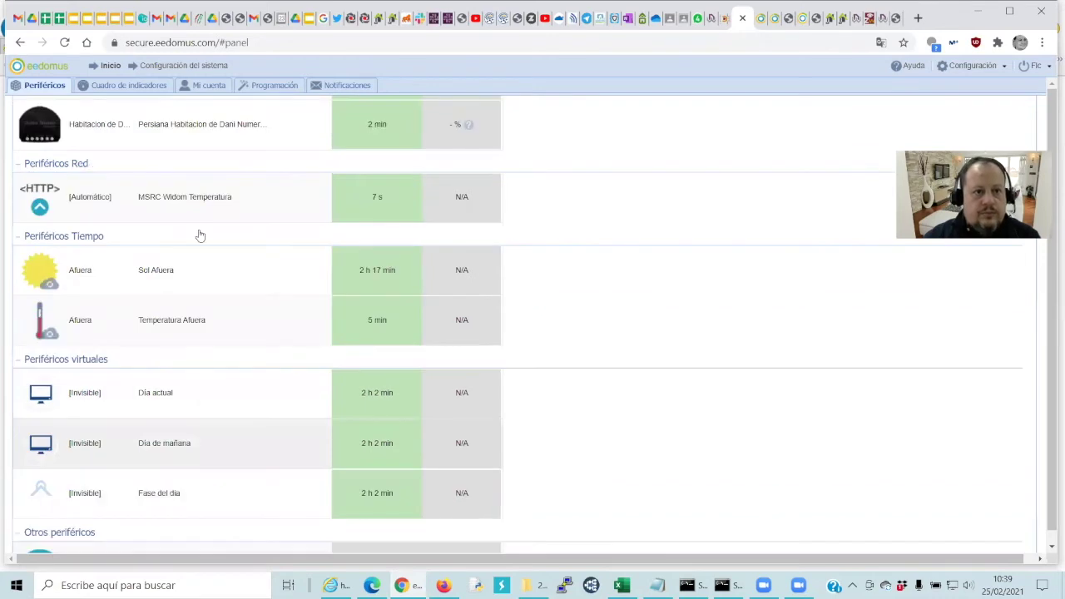
click(266, 214)
click(454, 238)
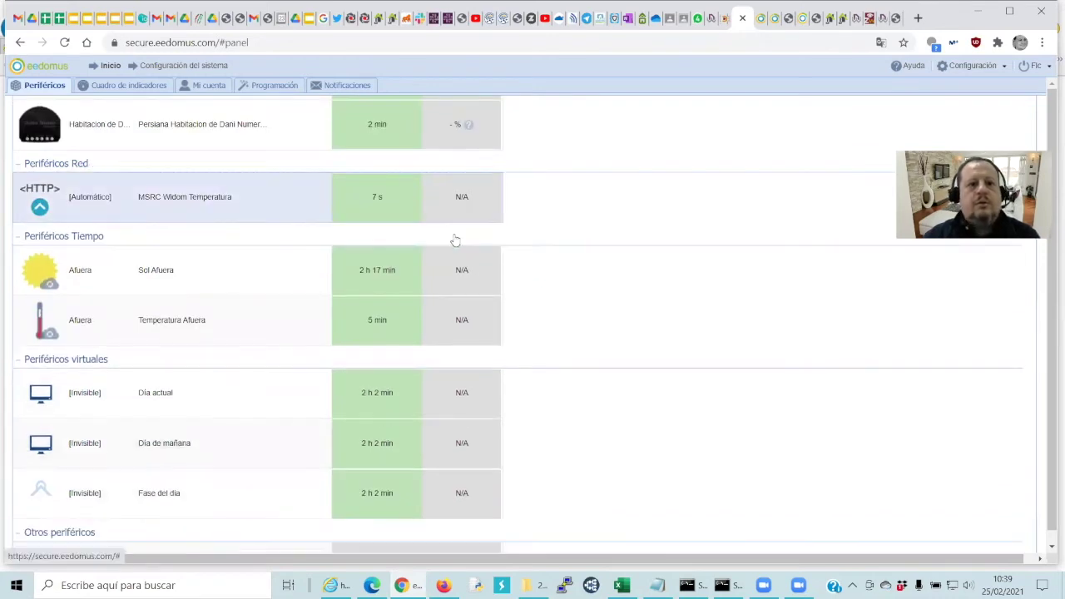
click(191, 215)
click(454, 241)
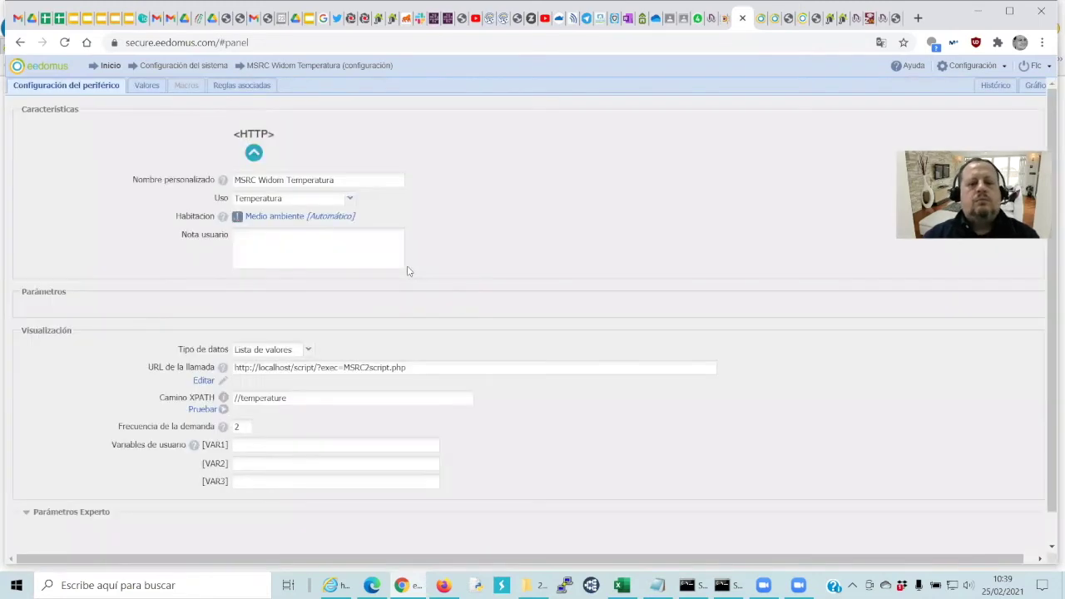
Assign the sensor to the MSRC Valores room and save its configuration
click(326, 218)
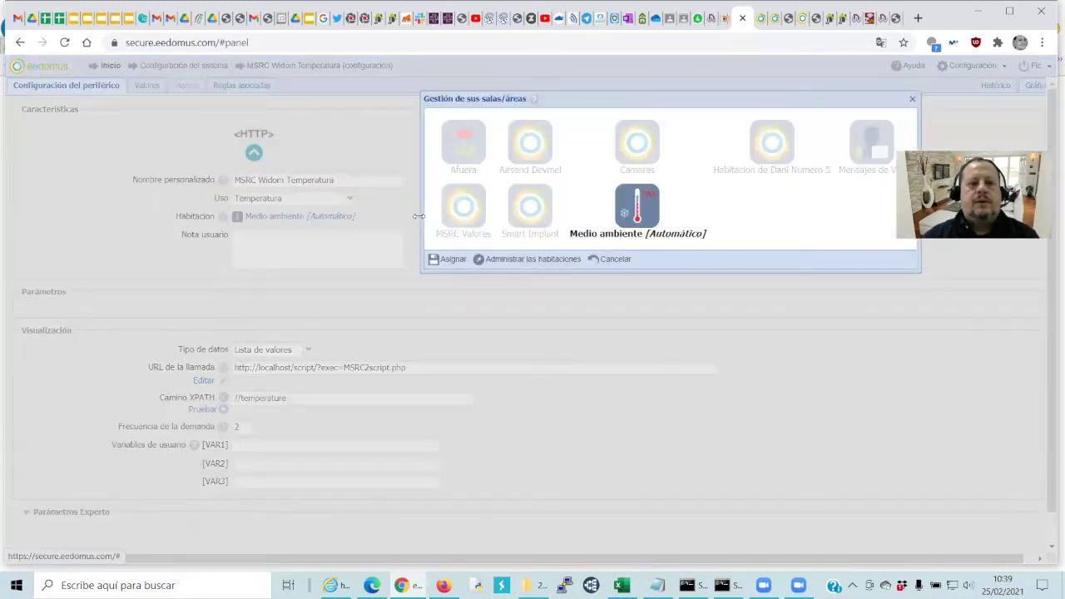
click(472, 218)
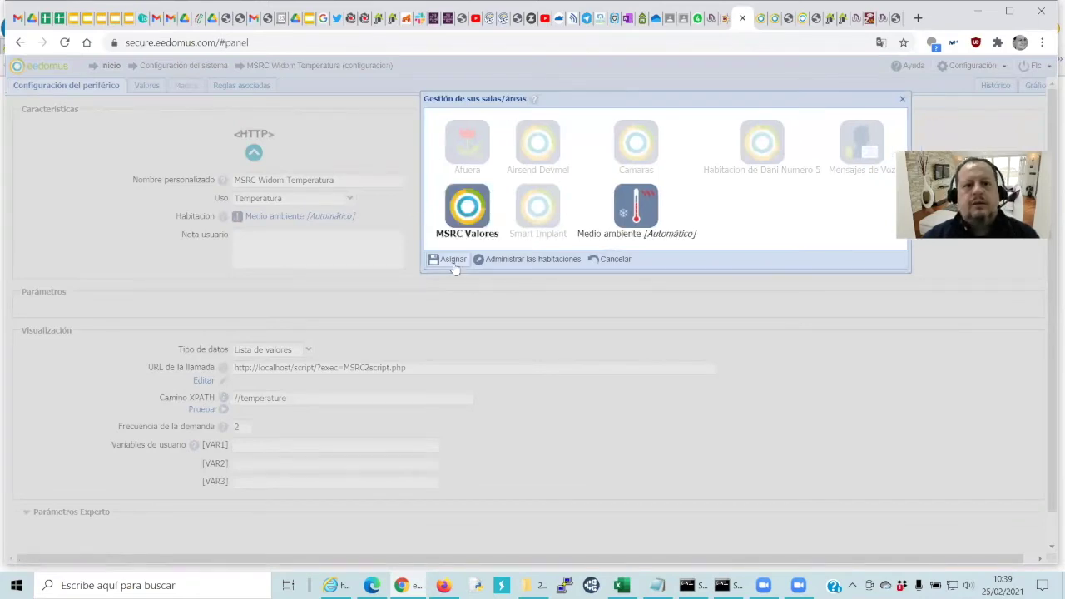
click(455, 264)
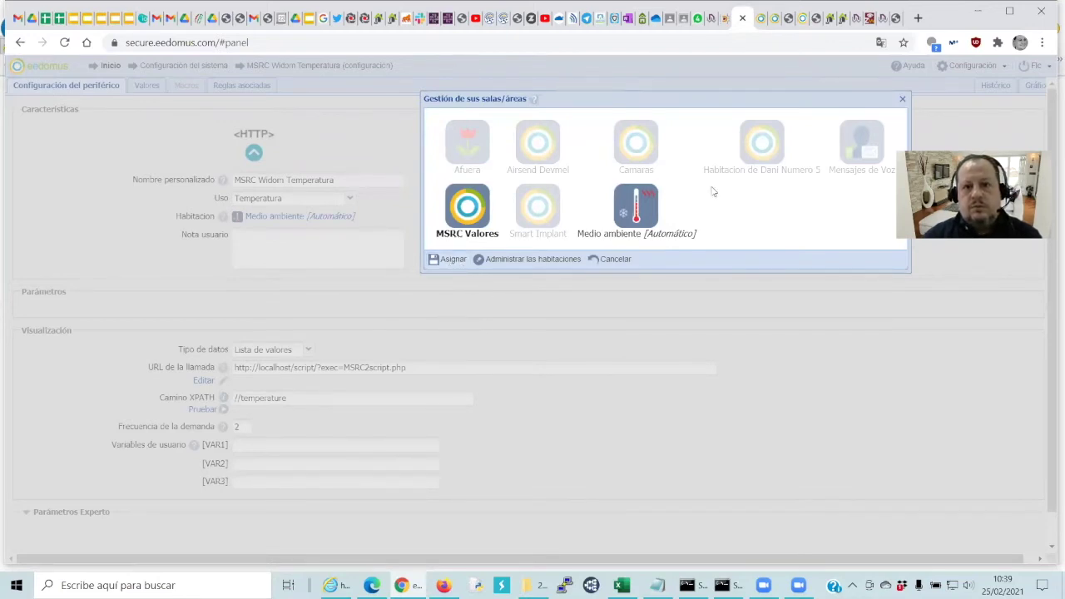
click(901, 101)
click(339, 217)
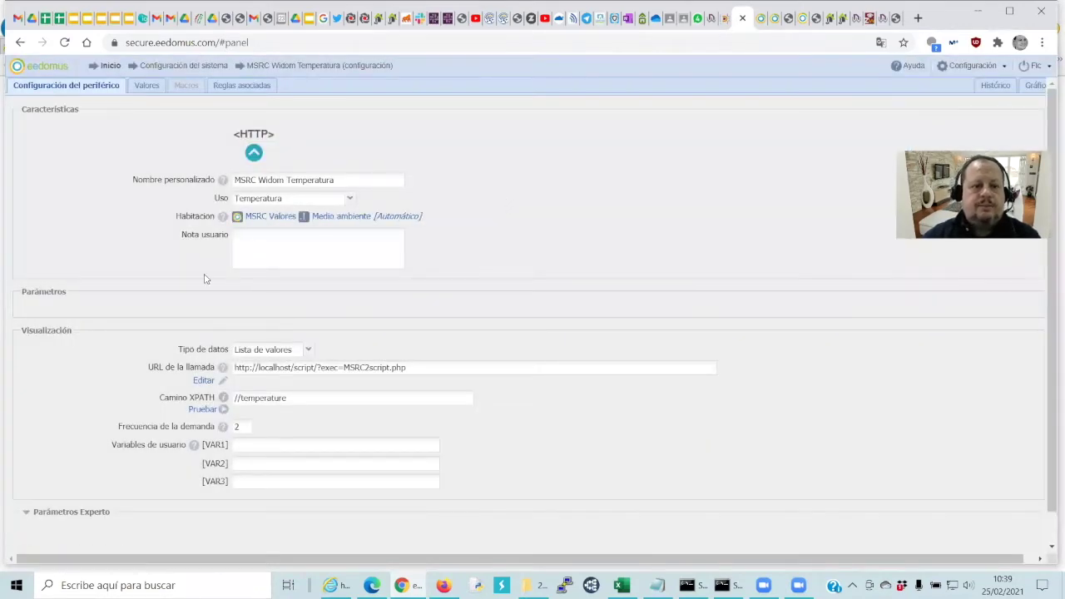
scroll(171, 342, down, 1)
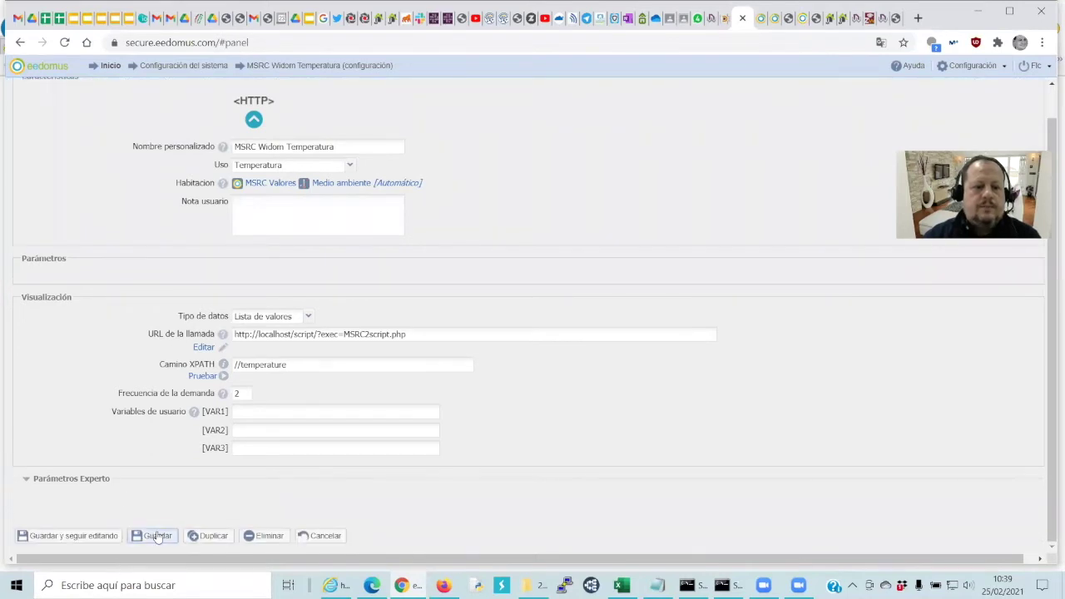
click(156, 537)
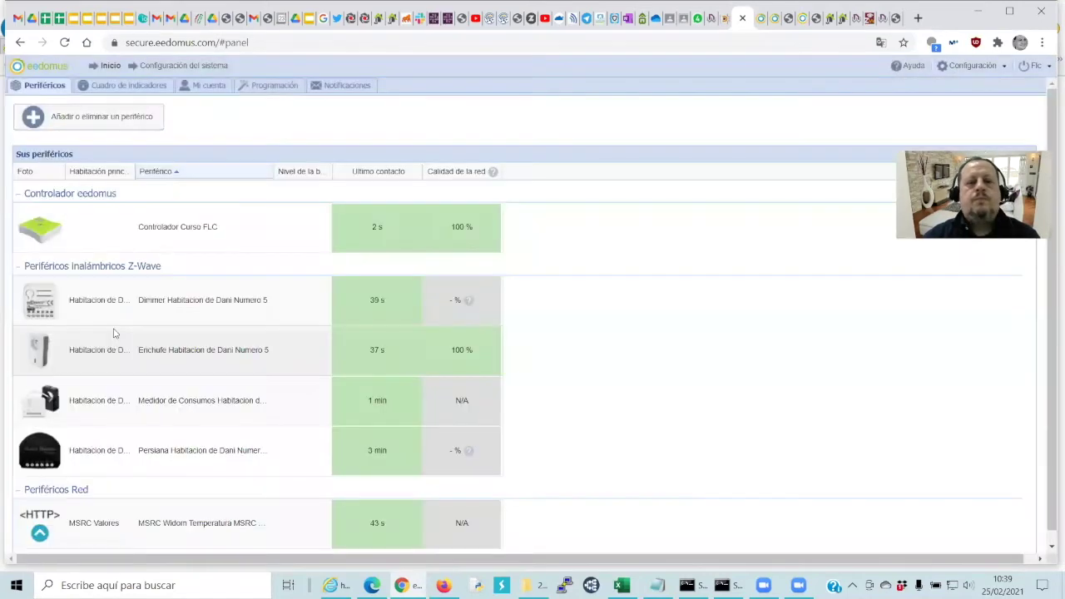
Check the MSRC Valores room shows 17.4, then refresh the GetSensorValue JSON in Internet Explorer
click(98, 65)
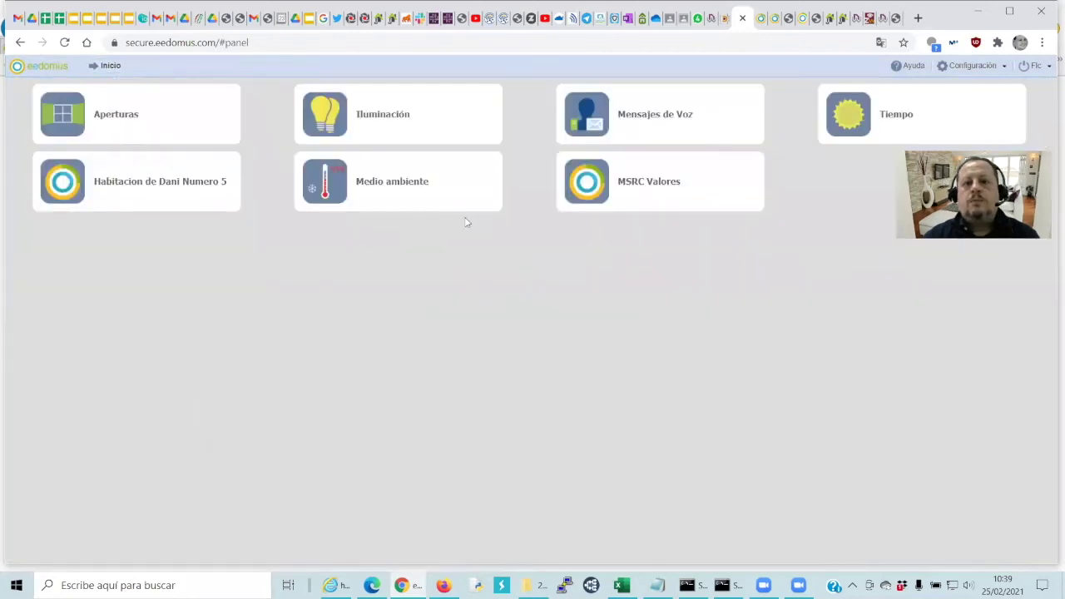
click(584, 184)
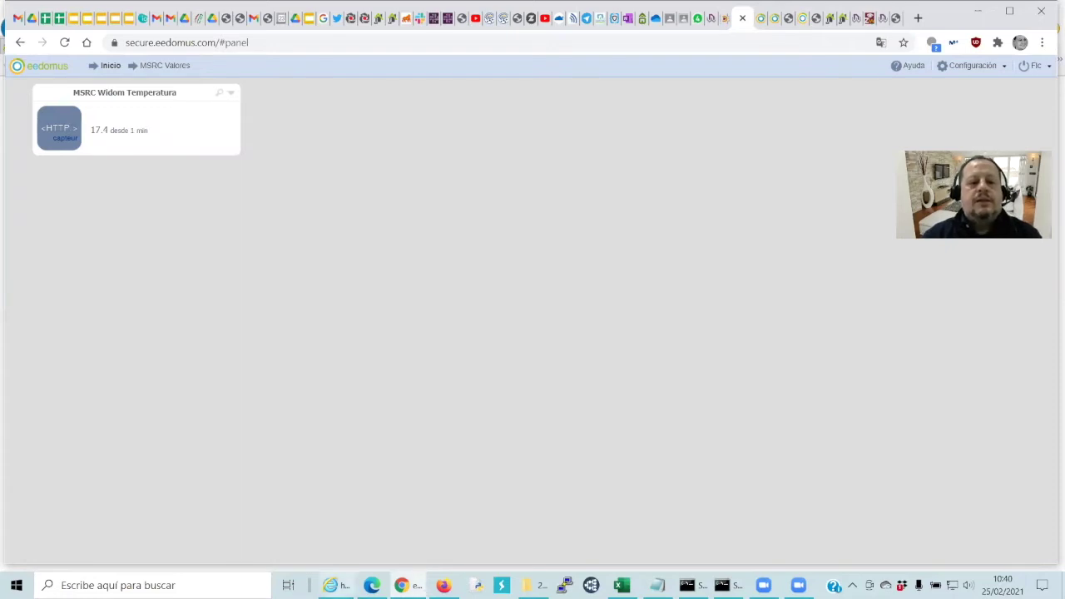
click(337, 585)
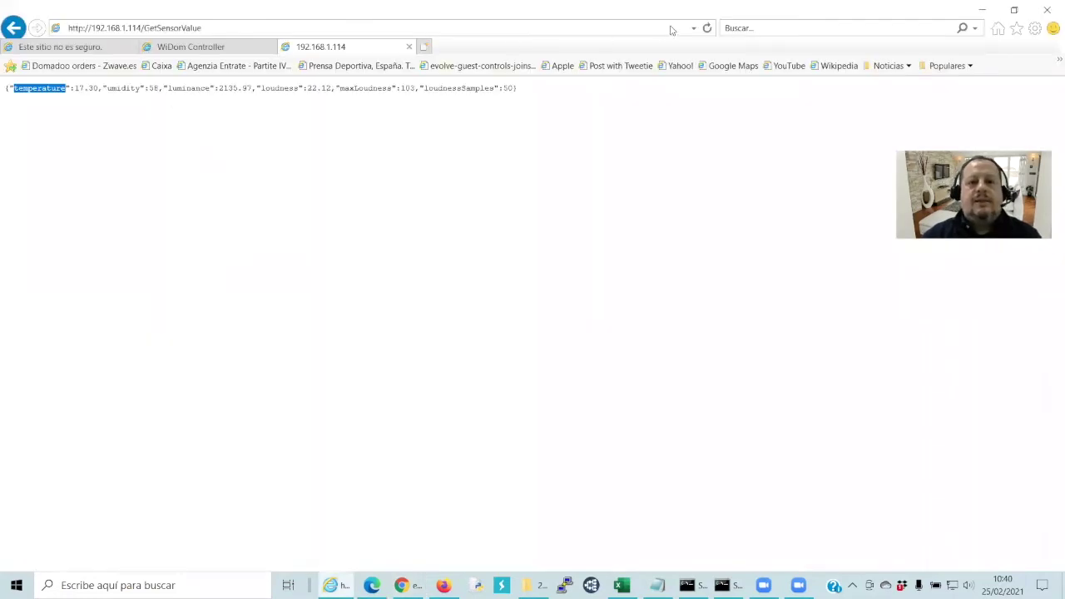
click(704, 31)
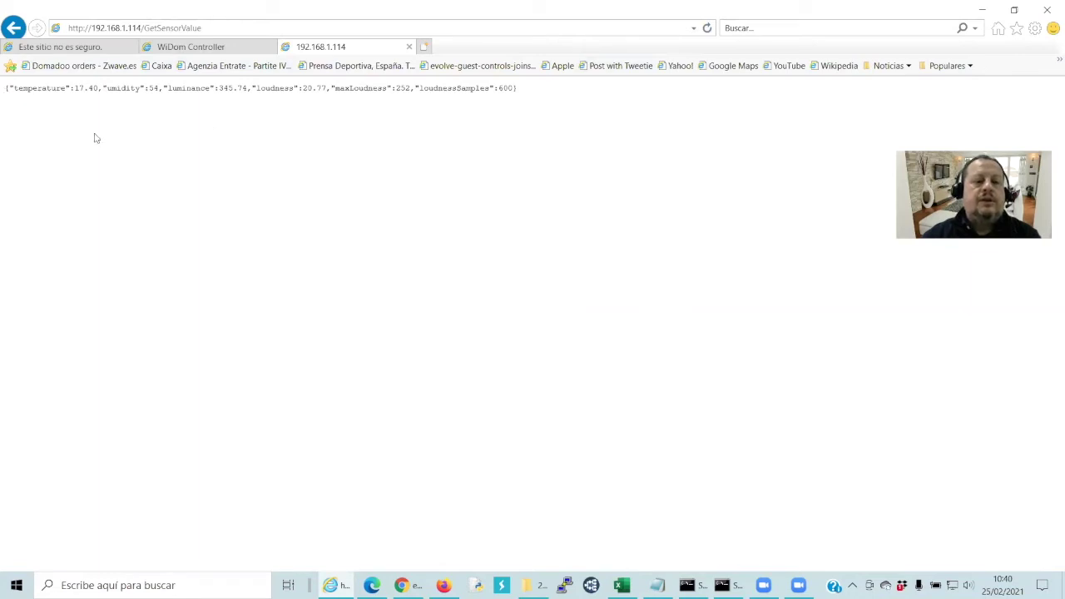
Copy the 'umidity' key name from the JSON and switch back to eedomus
drag(65, 88, 12, 90)
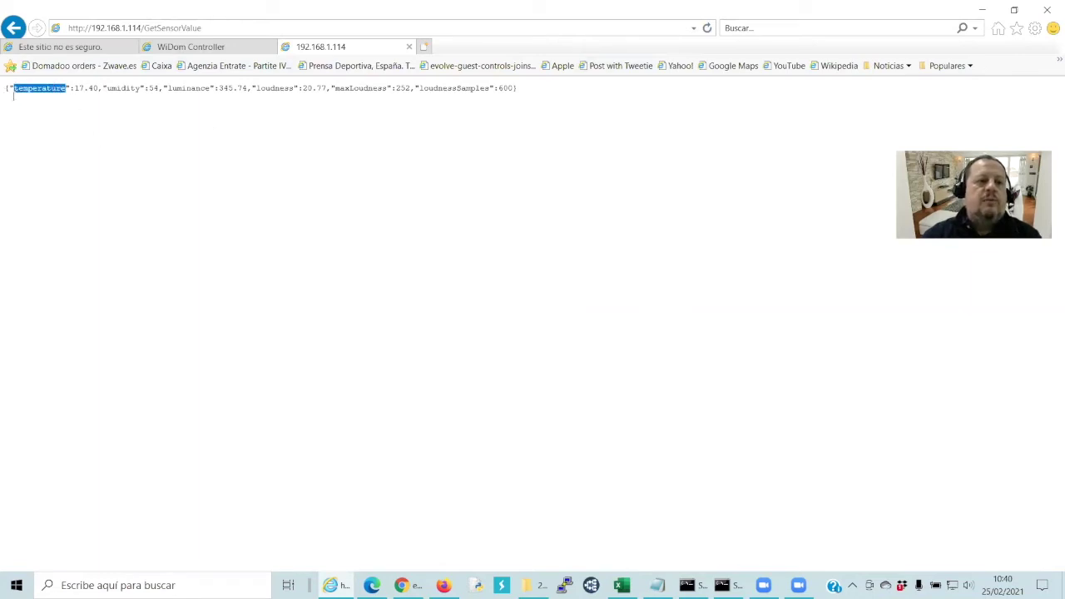
click(141, 88)
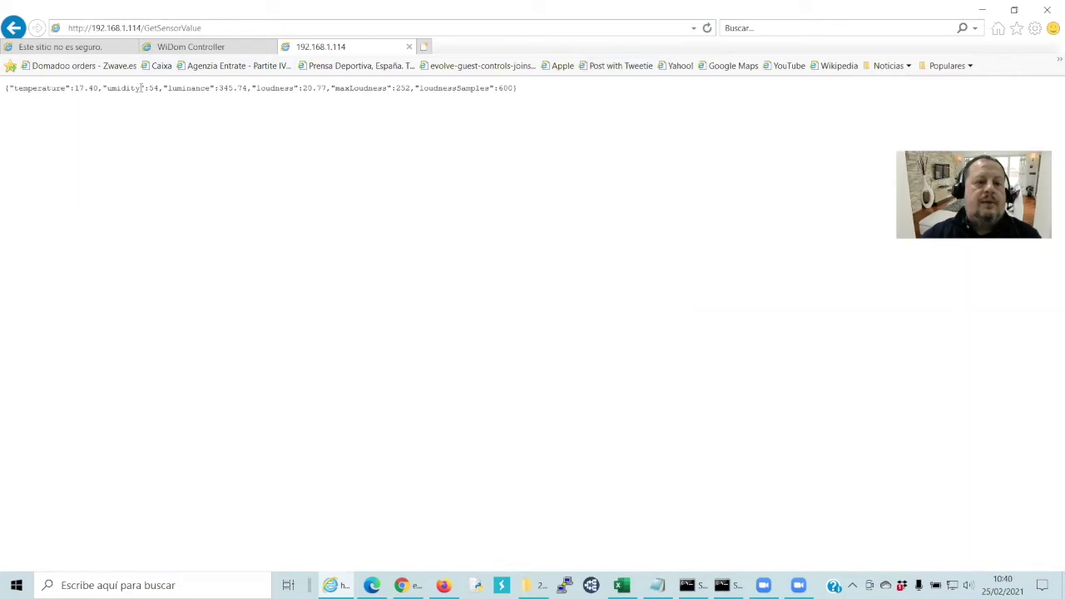
mouse_move(136, 90)
mouse_down()
mouse_move(108, 90)
mouse_move(139, 96)
mouse_up()
click(110, 100)
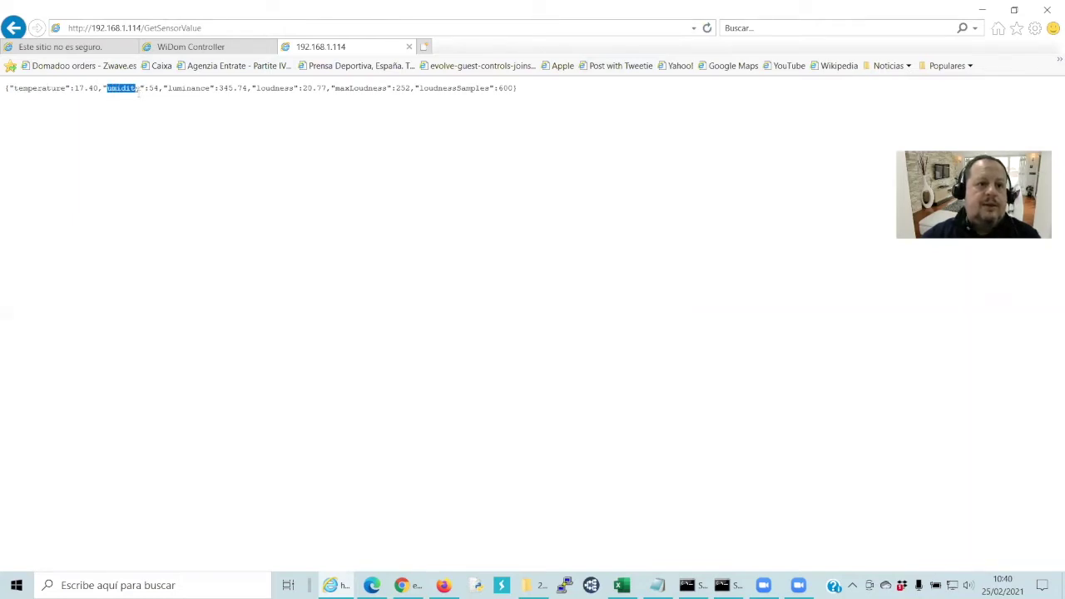
right_click(126, 92)
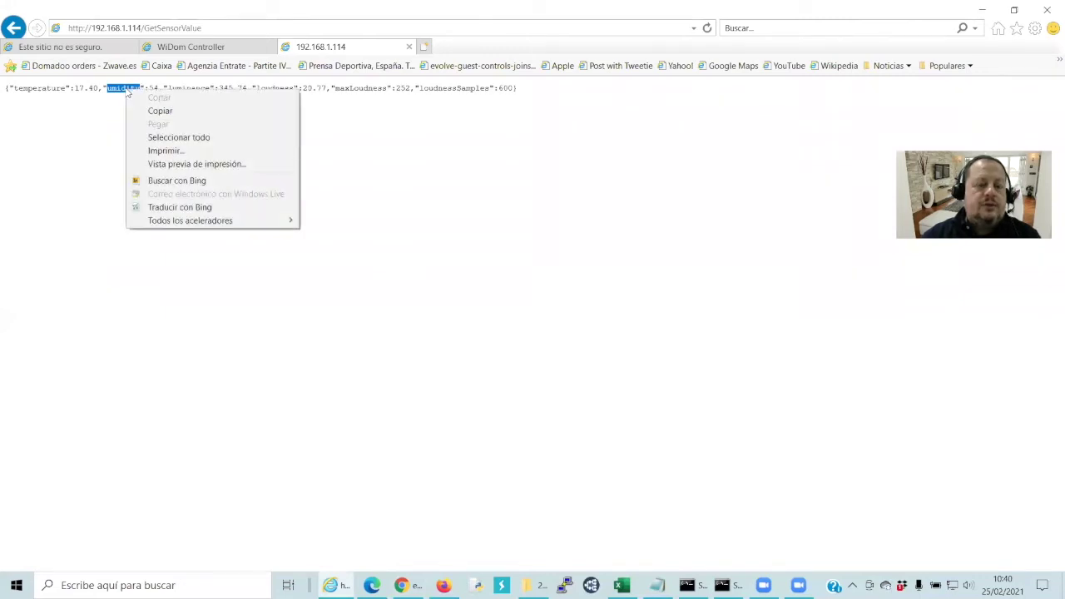
click(158, 111)
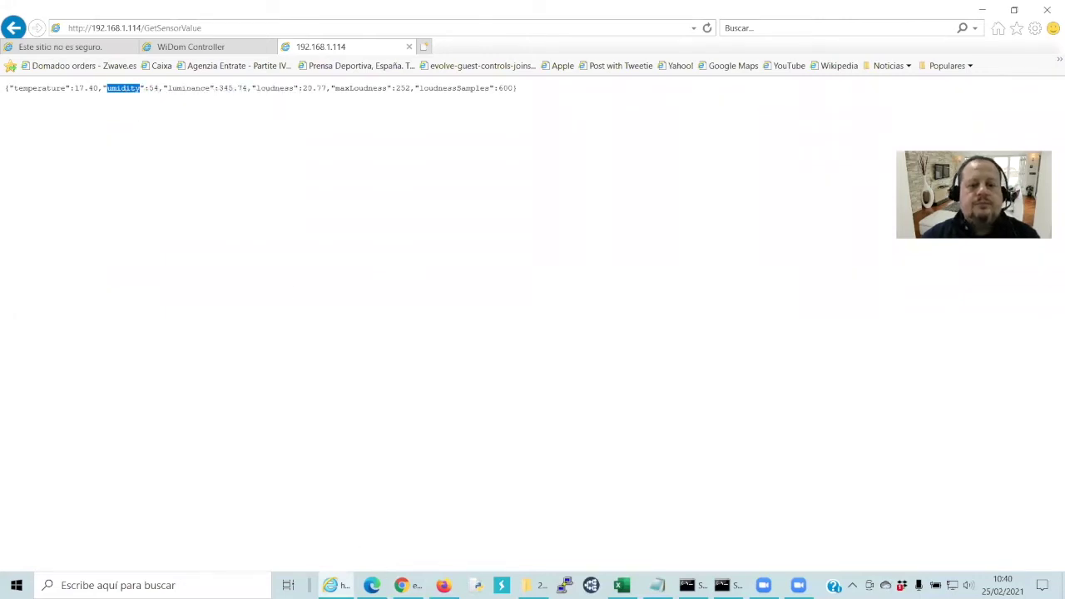
click(401, 585)
Duplicate the MSRC Widom Temperatura sensor from its configuration page
click(133, 93)
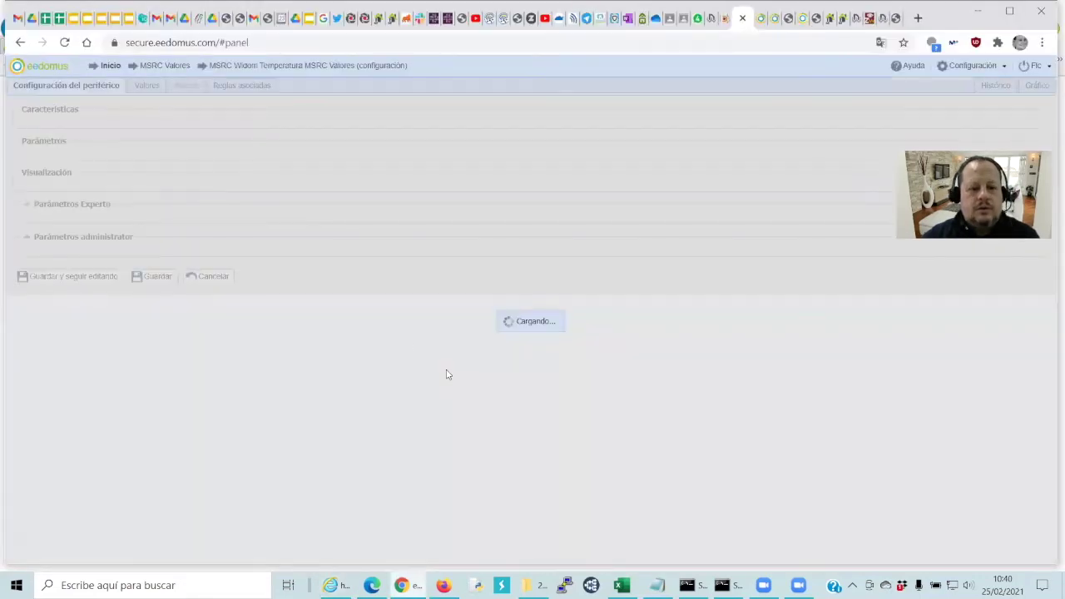
scroll(245, 235, down, 1)
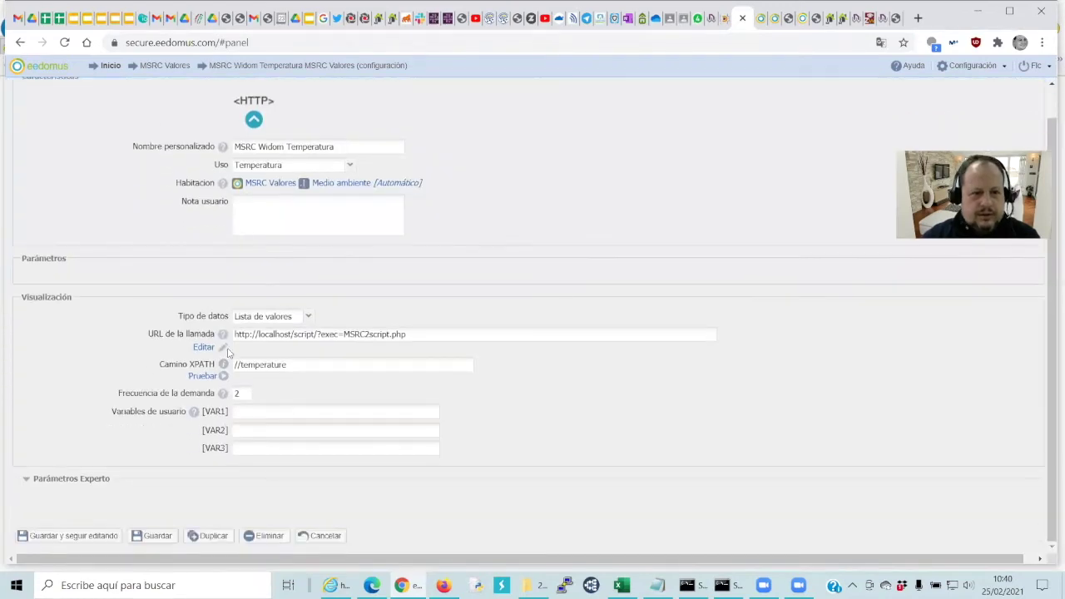
click(206, 536)
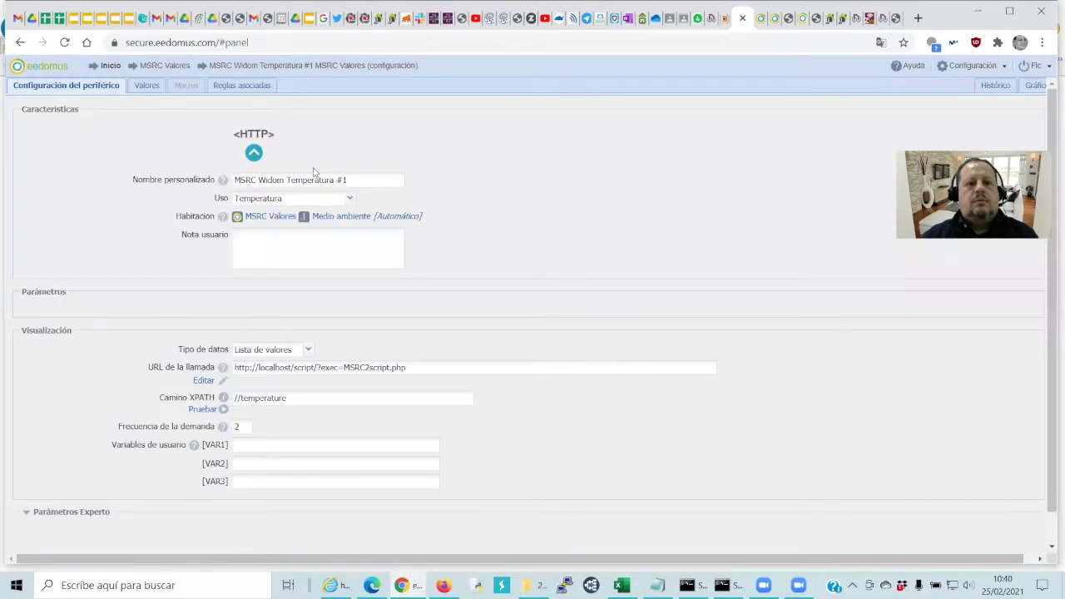
Rename the copy MSRC Widom Humedad, set use Humedad and XPATH //umidity, and save
click(369, 179)
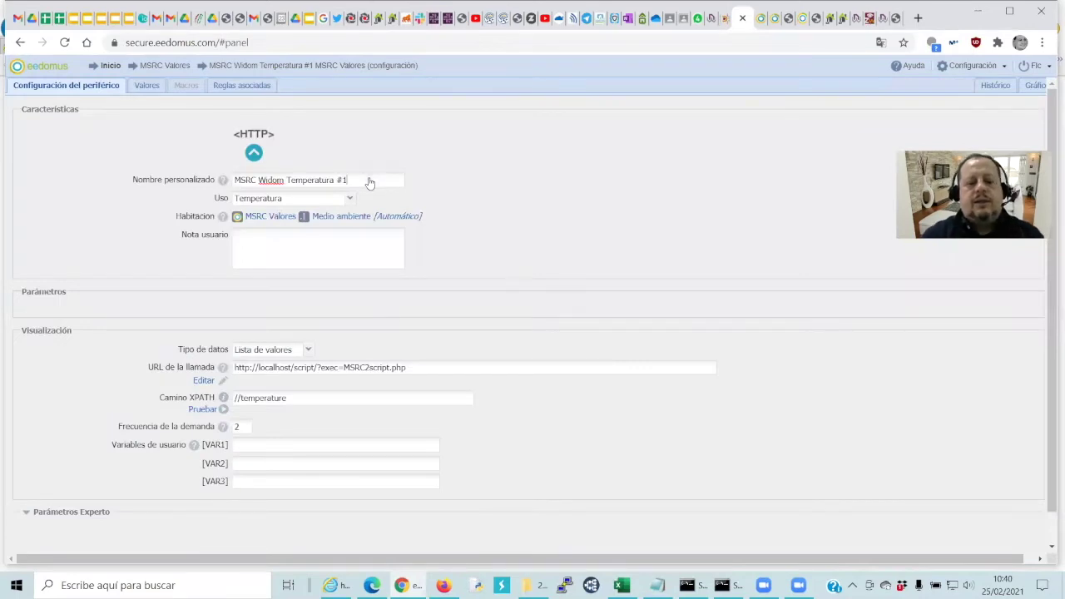
key(BackSpace)
key(BackSpace)
key(BackSpace)
key(BackSpace)
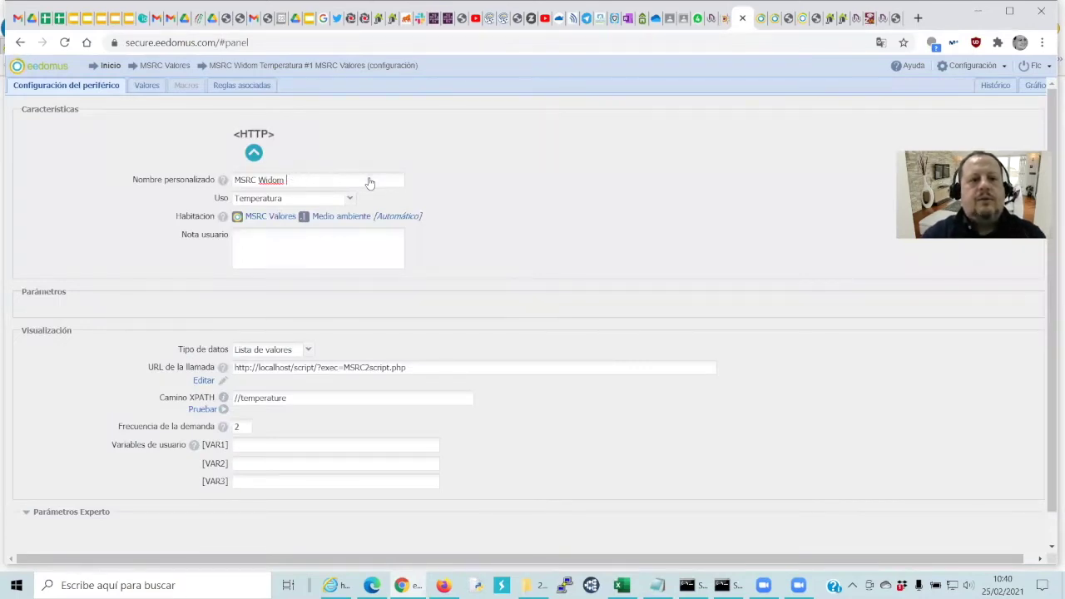
text(Humedad)
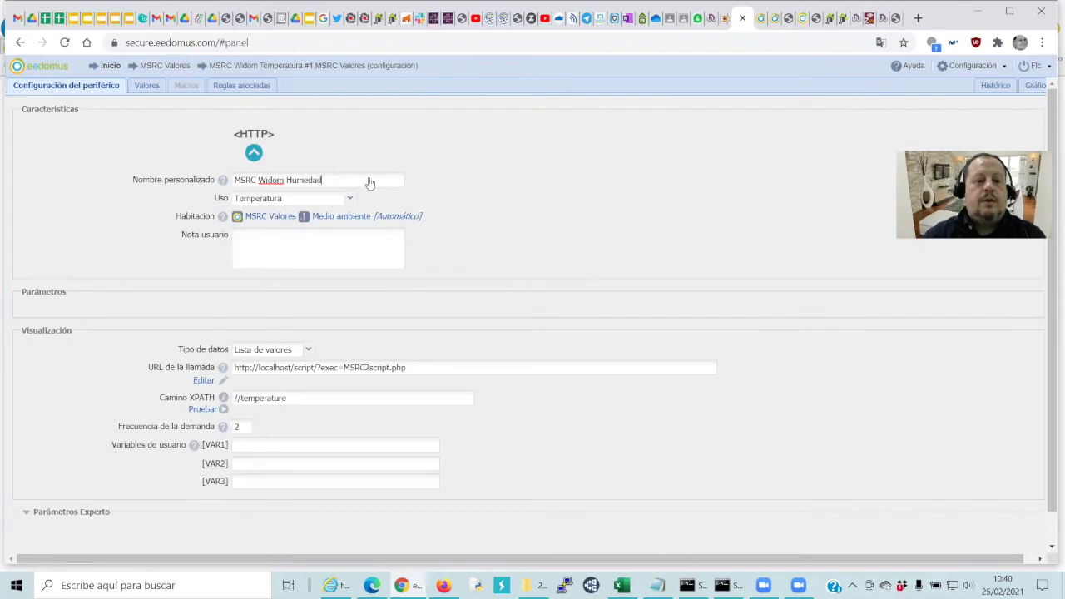
click(350, 200)
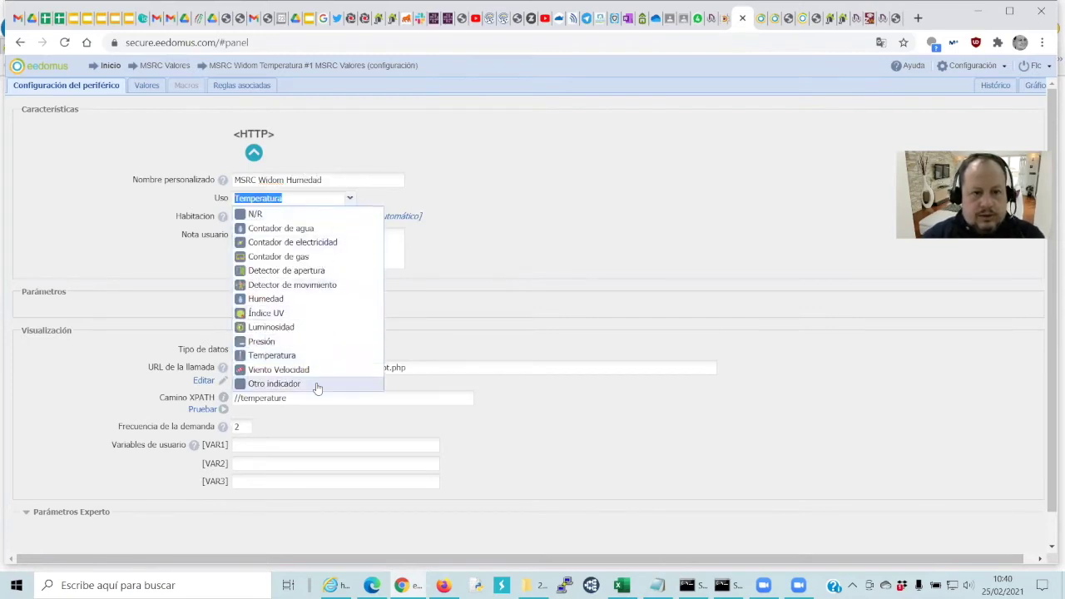
click(264, 301)
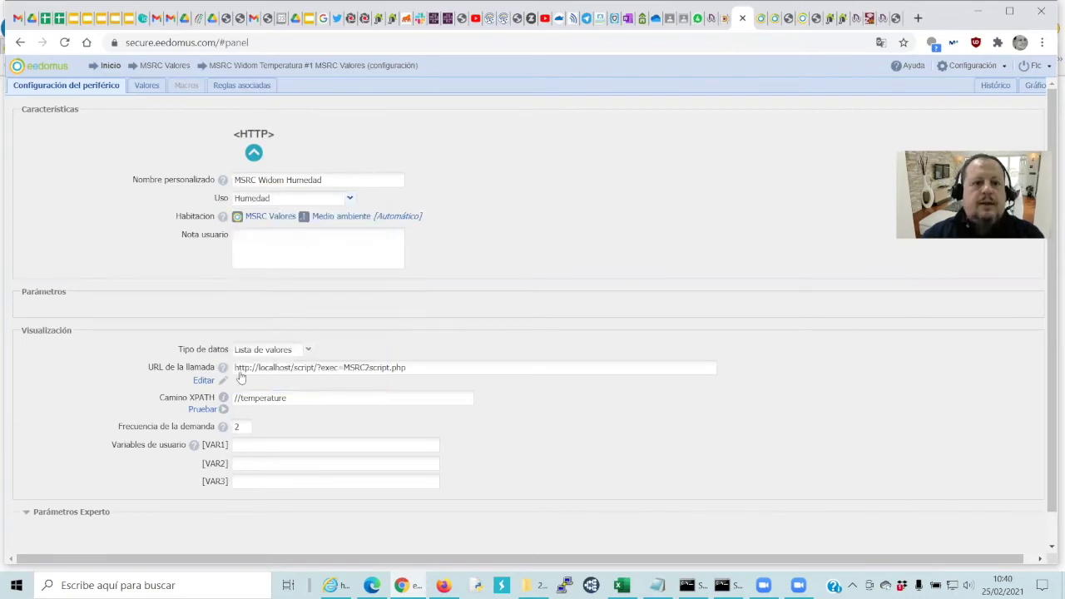
drag(306, 400, 240, 413)
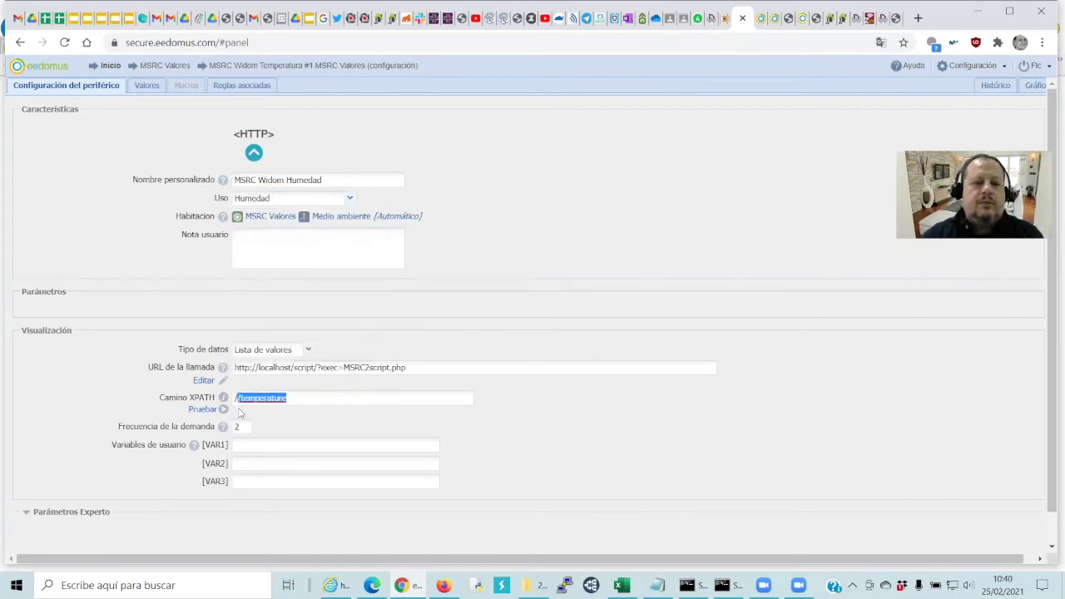
double_click(244, 403)
click(241, 411)
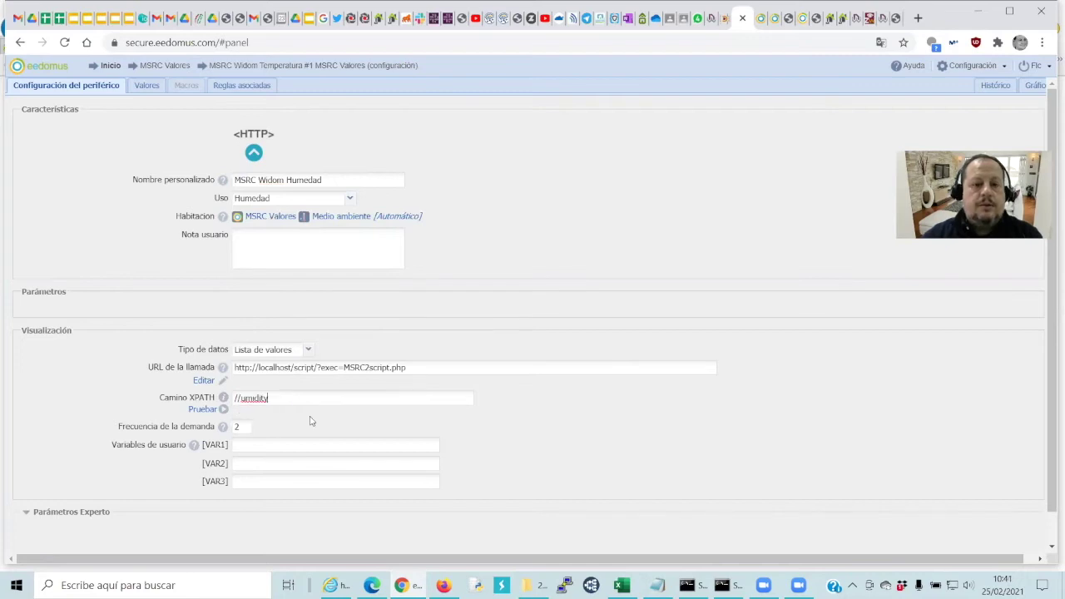
scroll(159, 350, down, 1)
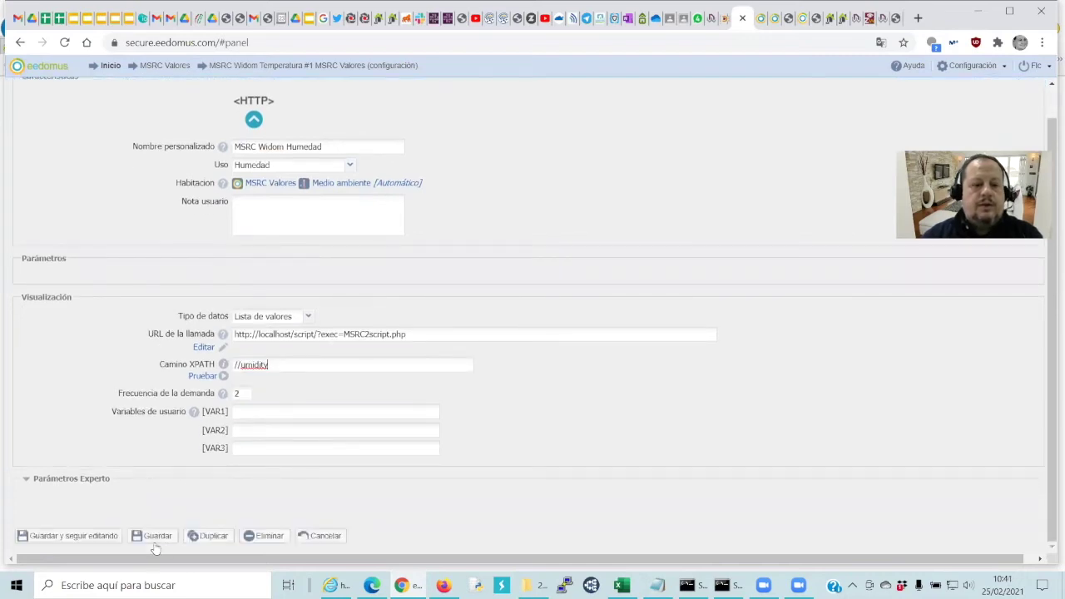
click(152, 536)
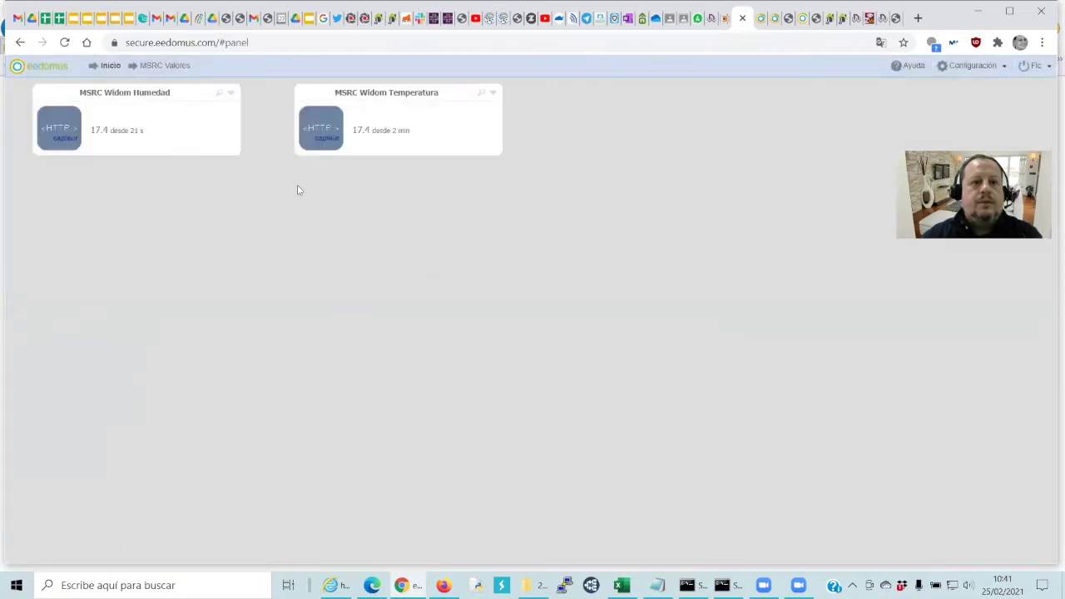
Open the MSRC Widom Humedad configuration and duplicate that device
click(162, 95)
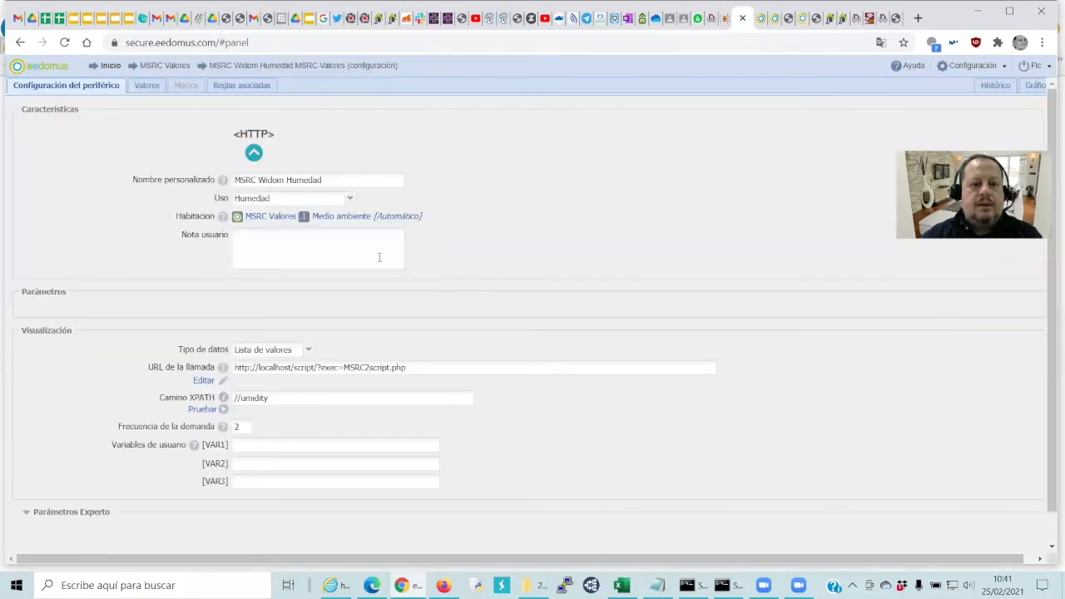
scroll(358, 325, down, 1)
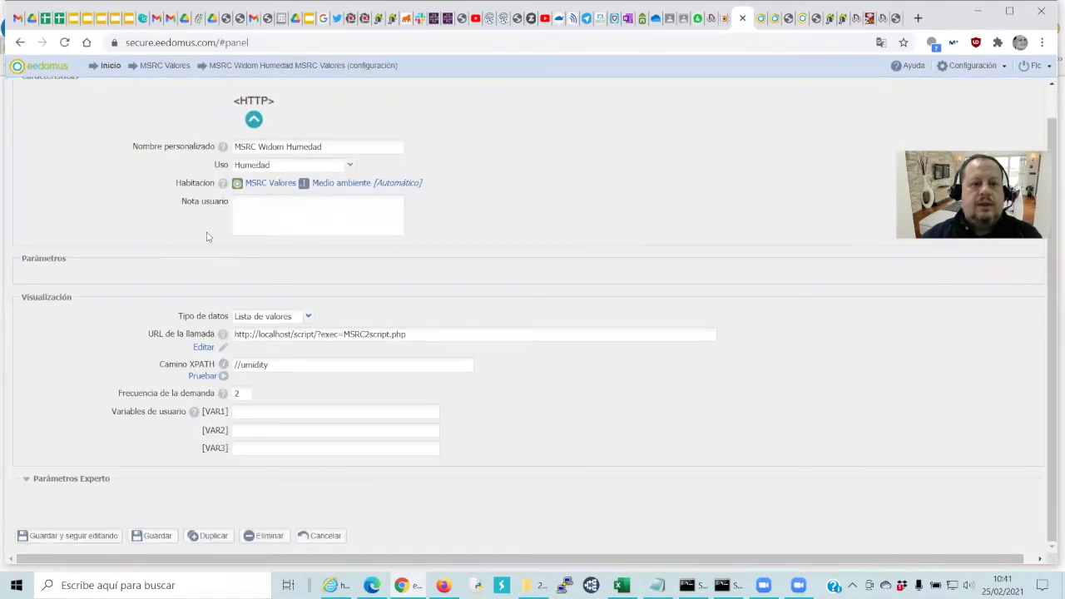
click(213, 536)
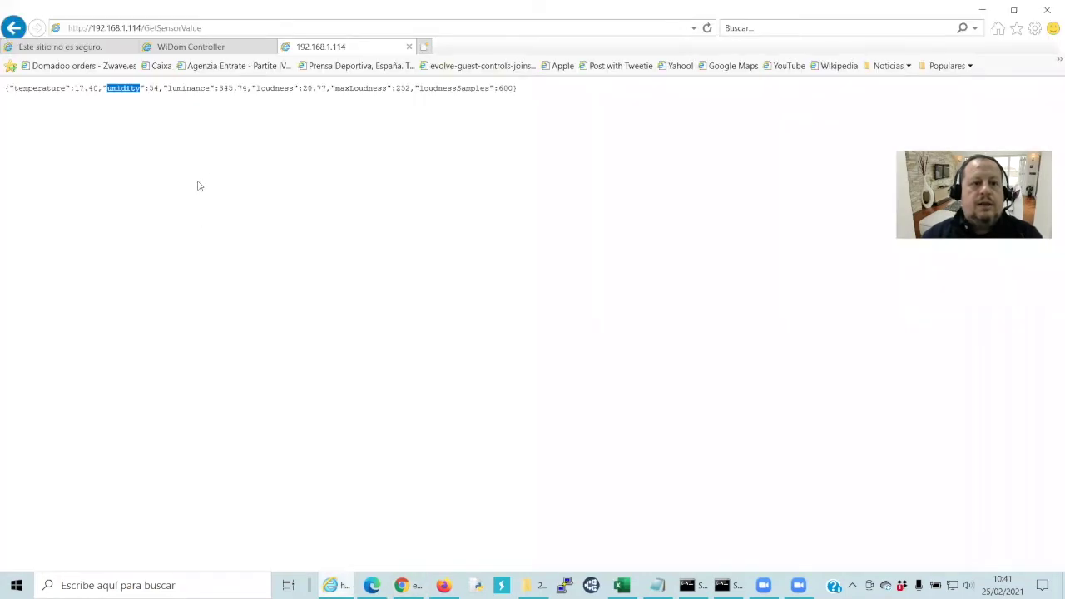
Select the 'luminance' key name in the sensor JSON, then return to the eedomus device settings
click(208, 87)
drag(207, 87, 168, 88)
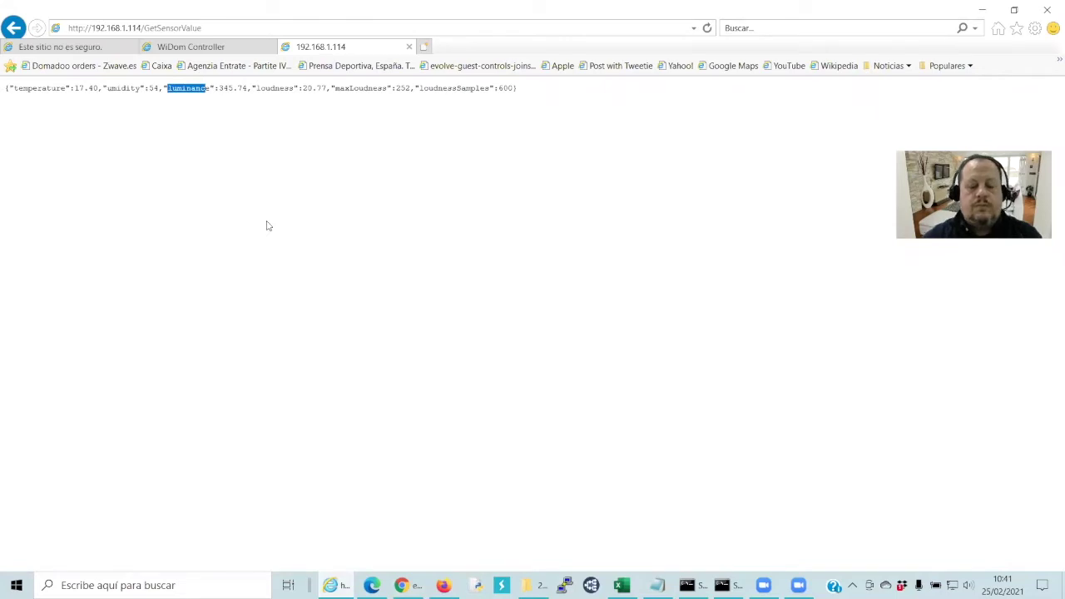
click(267, 225)
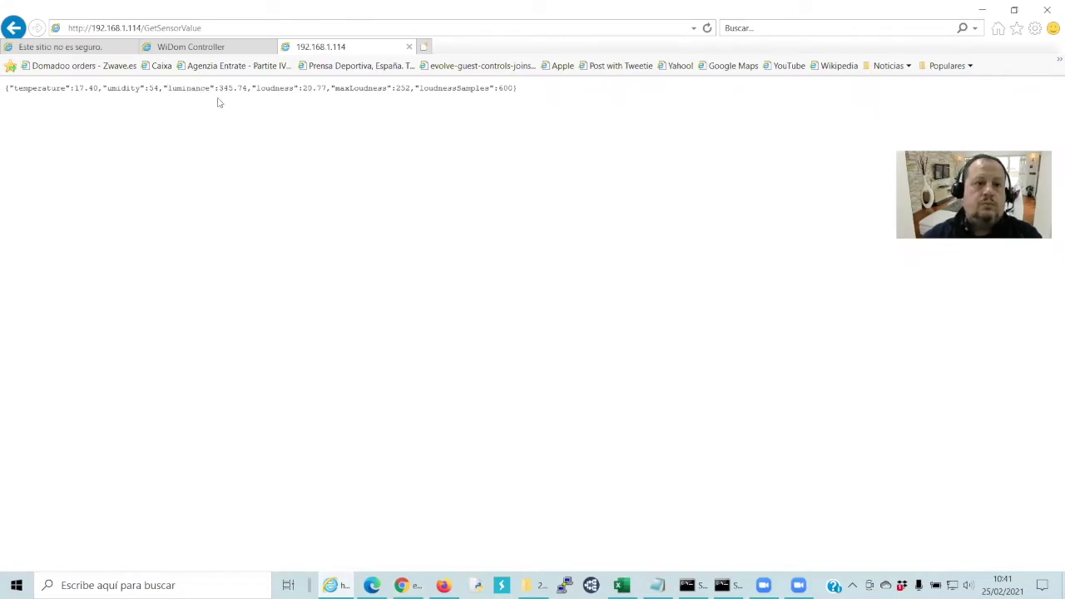
drag(209, 86, 167, 89)
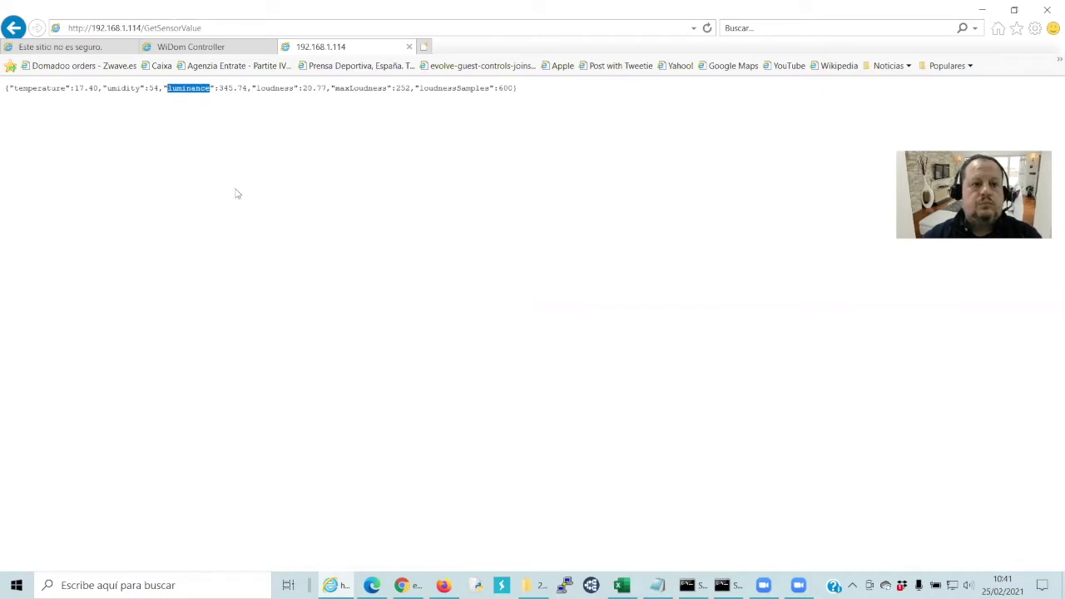
key(alt+Tab)
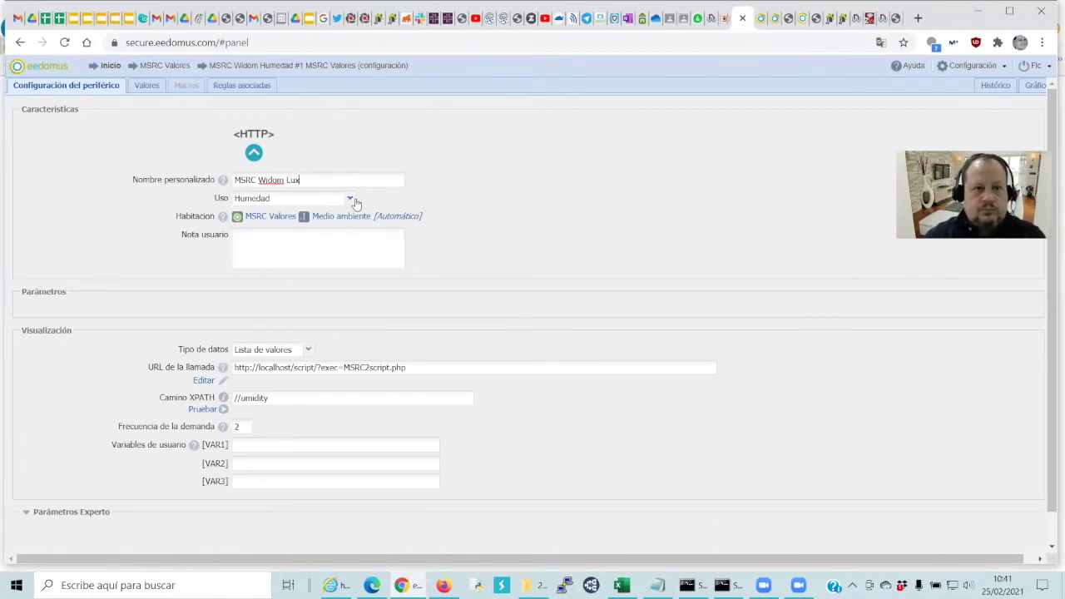
Save MSRC Widom Lux with usage Luminosidad and XPath //umidity, then bring back the JSON
click(353, 202)
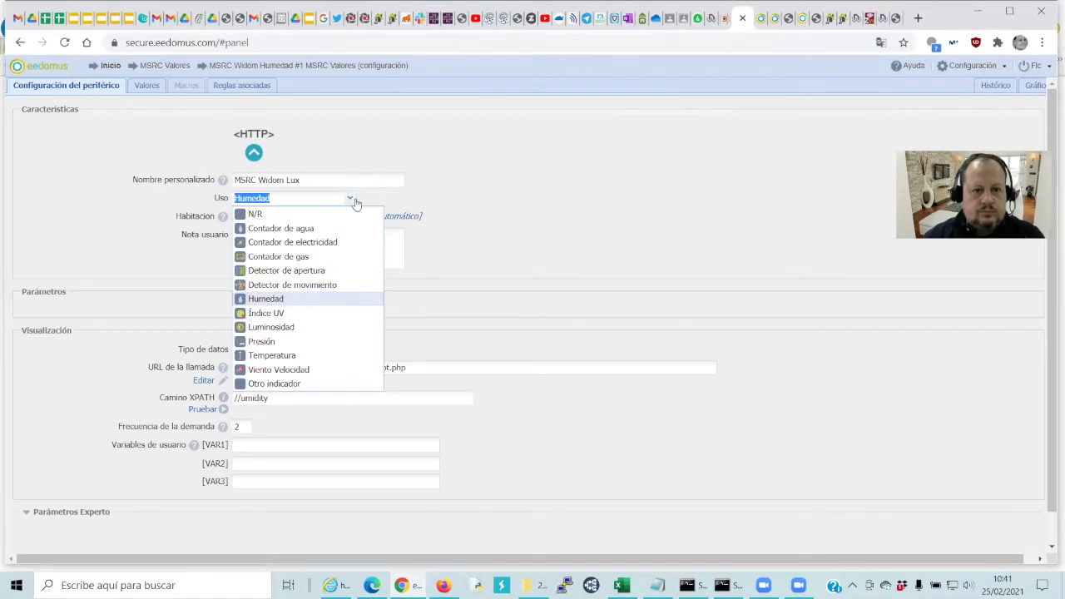
click(320, 328)
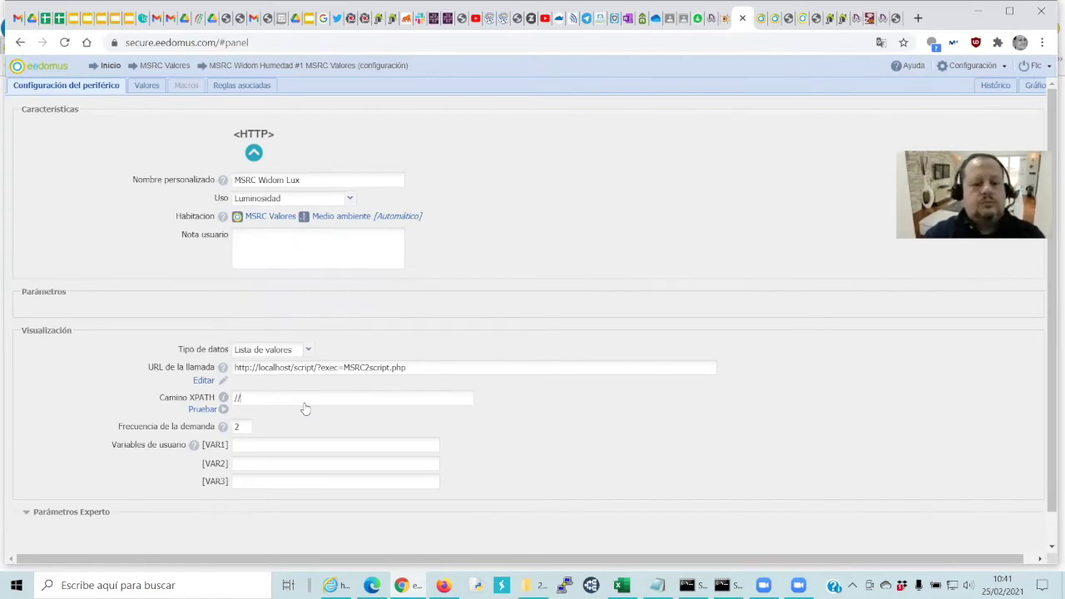
text(umidity)
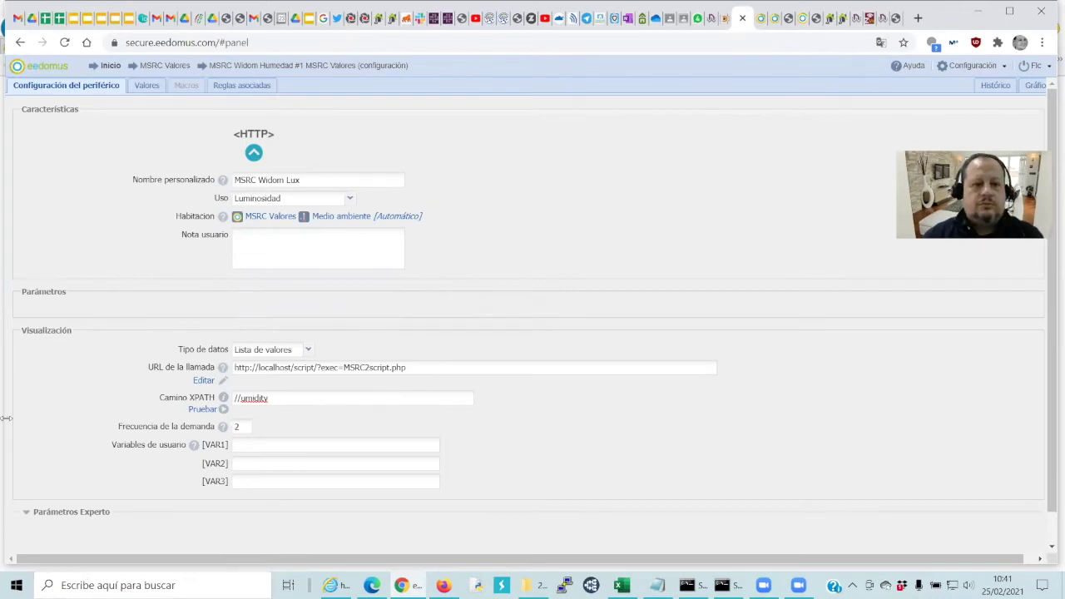
scroll(191, 213, down, 2)
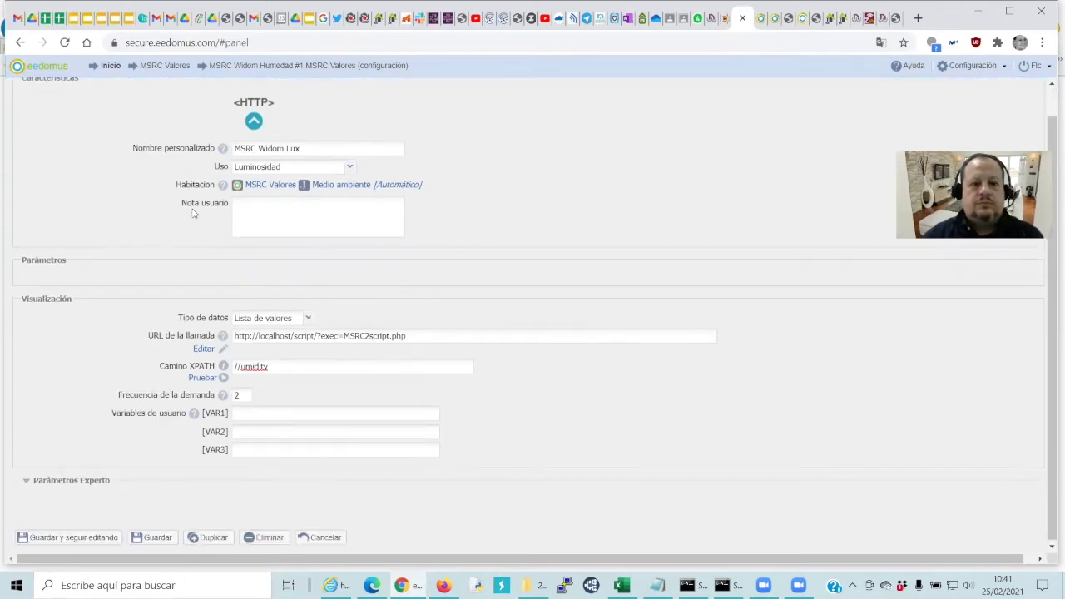
click(152, 537)
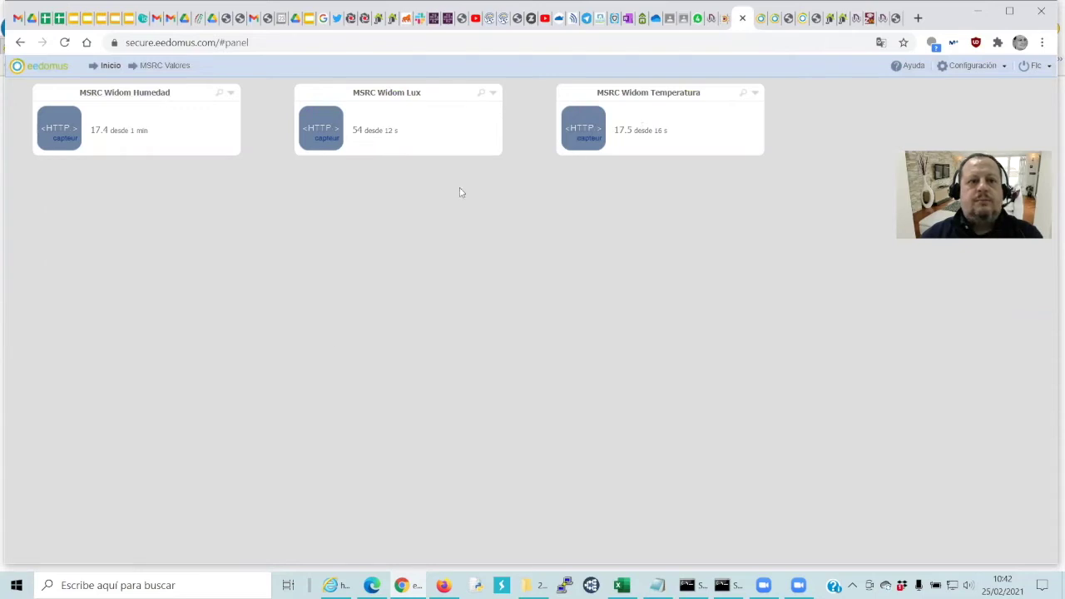
click(336, 585)
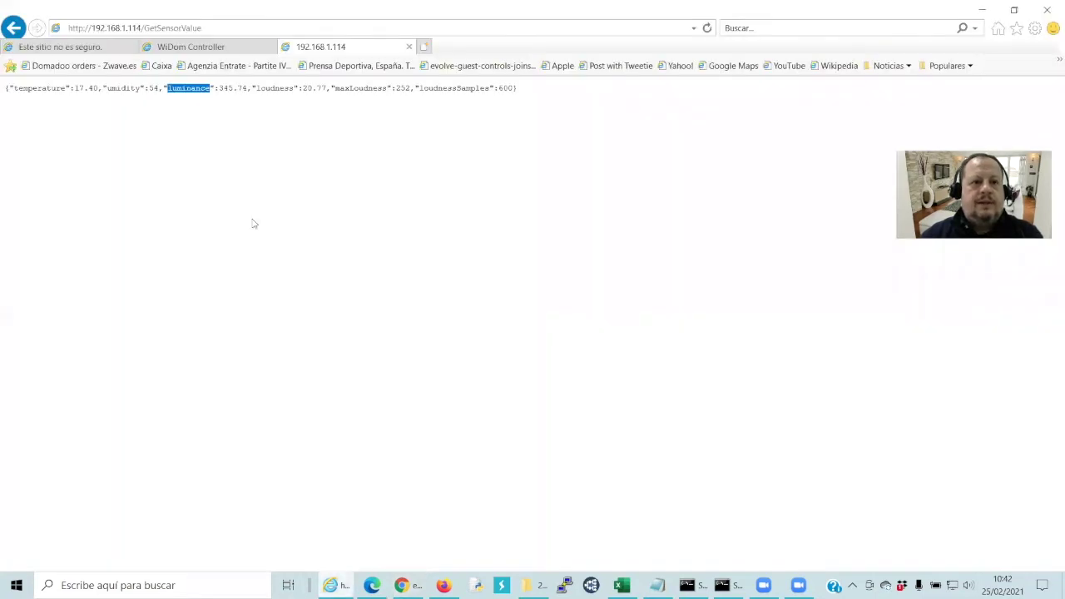
Select the 'loudness' key in the sensor JSON and go back to eedomus
right_click(291, 92)
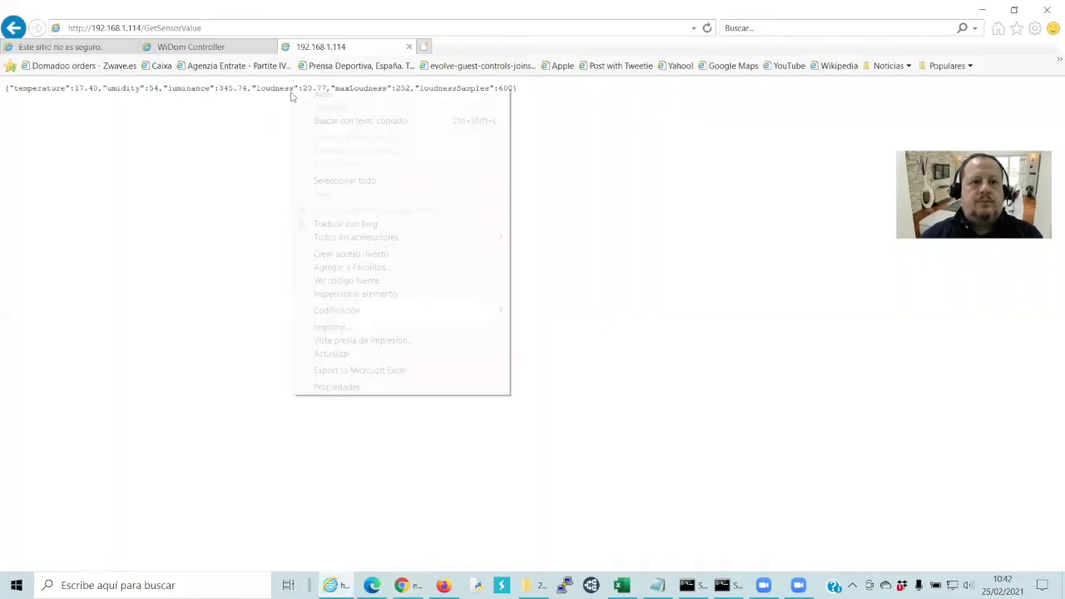
click(271, 113)
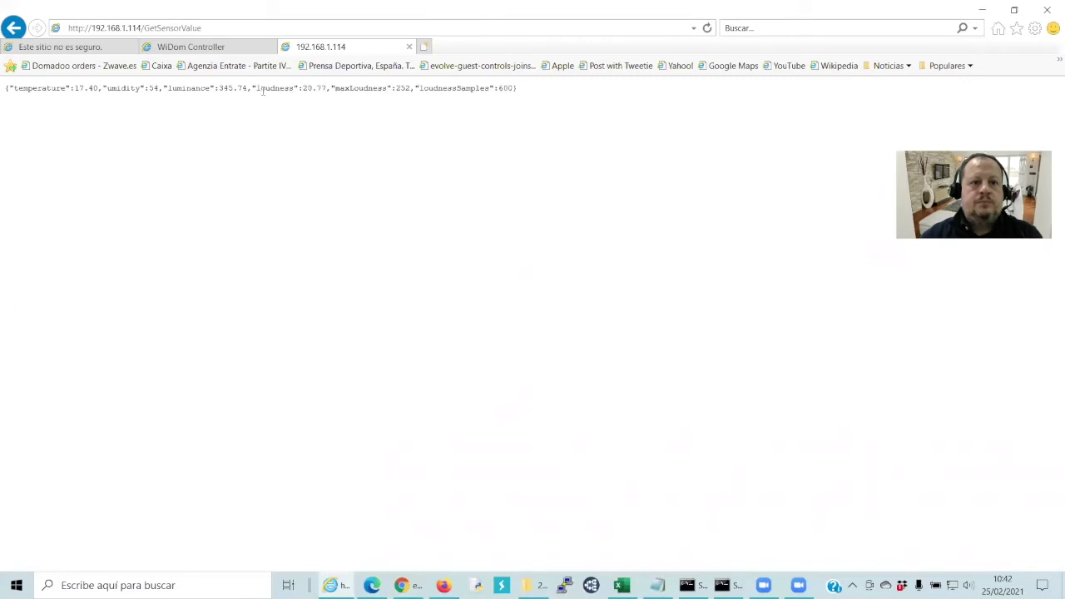
drag(258, 90, 294, 96)
key(ctrl+c)
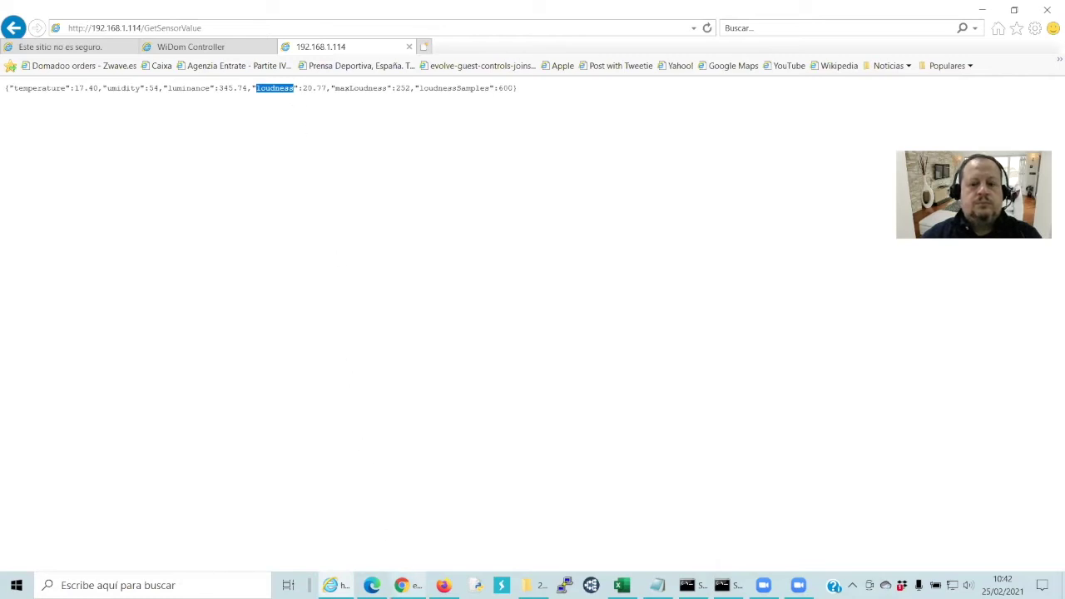
click(407, 585)
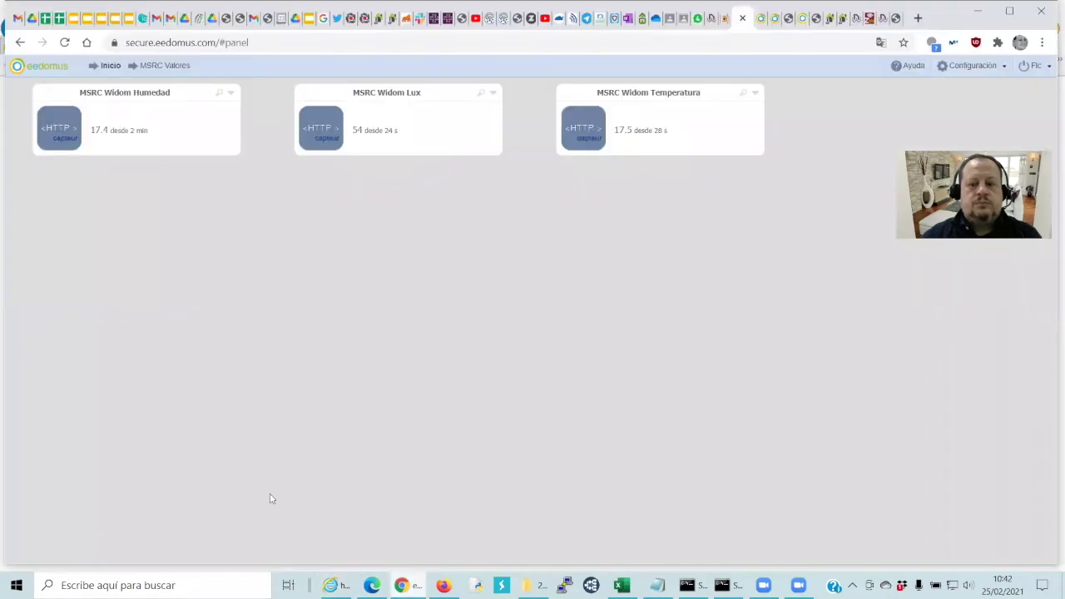
Save the Temperatura device as MSRC Widom Nivel de Ruido, usage Otro indicador, XPath //loudness
click(624, 92)
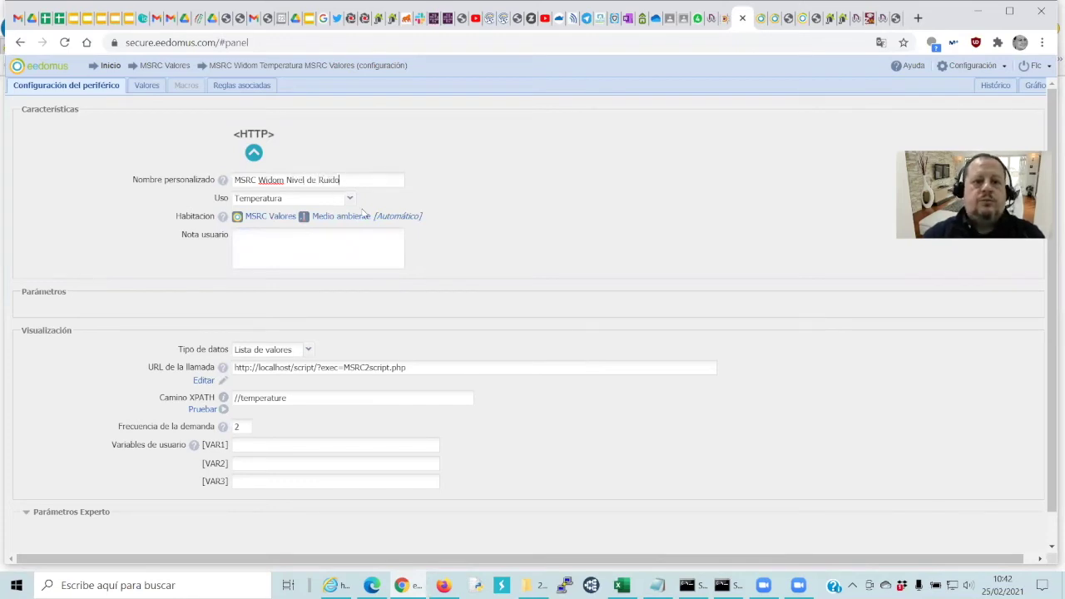
click(348, 199)
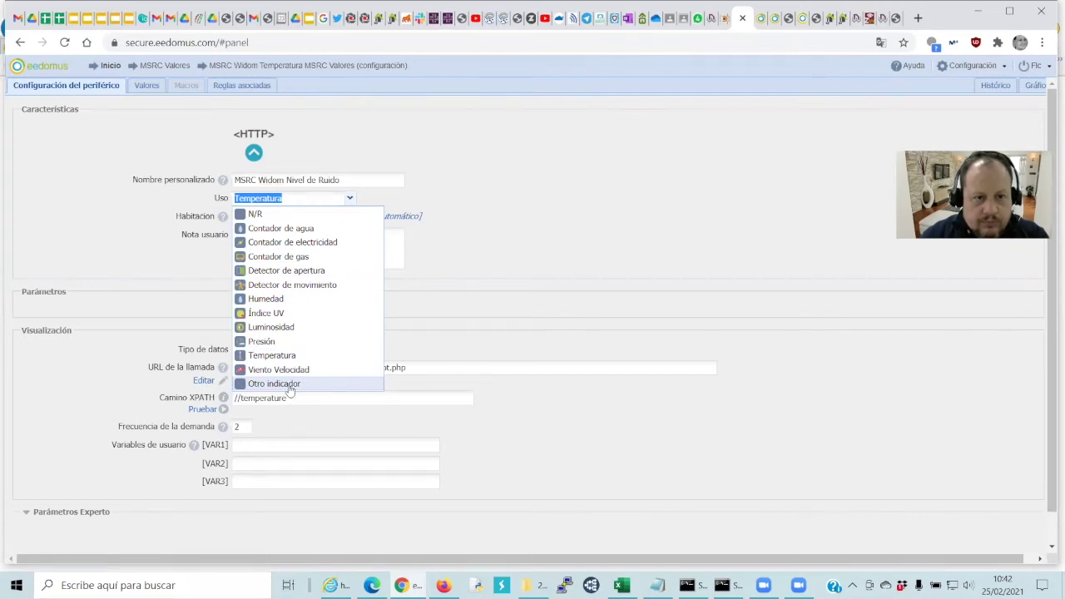
click(288, 387)
click(350, 404)
key(BackSpace)
key(BackSpace)
key(BackSpace)
key(BackSpace)
key(ctrl+v)
scroll(351, 403, down, 1)
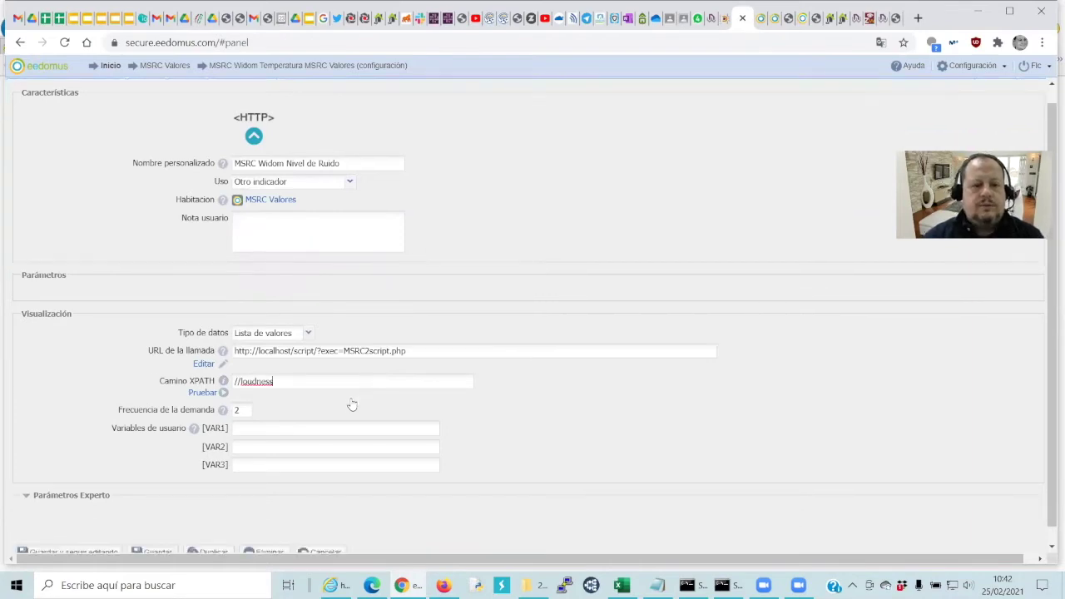
click(157, 536)
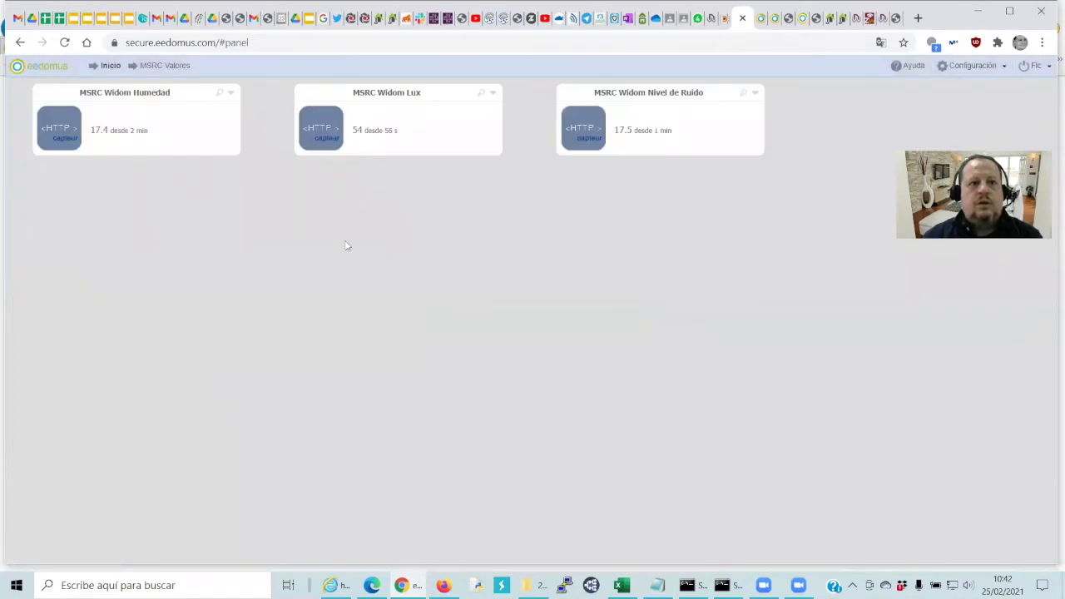
Duplicate the Nivel de Ruido device and select 'luminance' in the sensor JSON
click(645, 94)
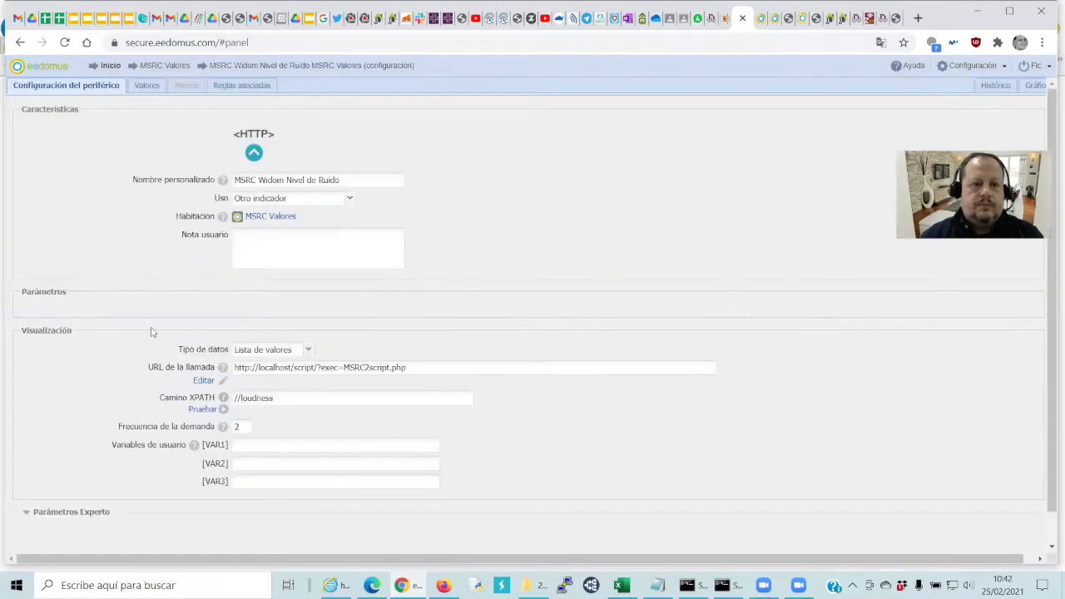
scroll(153, 276, down, 1)
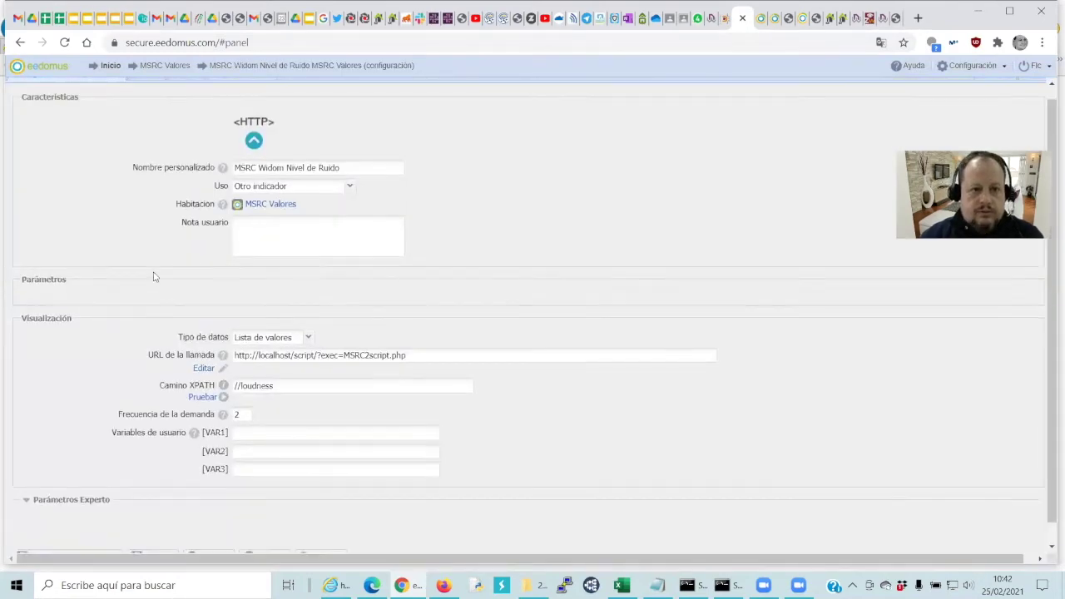
click(208, 535)
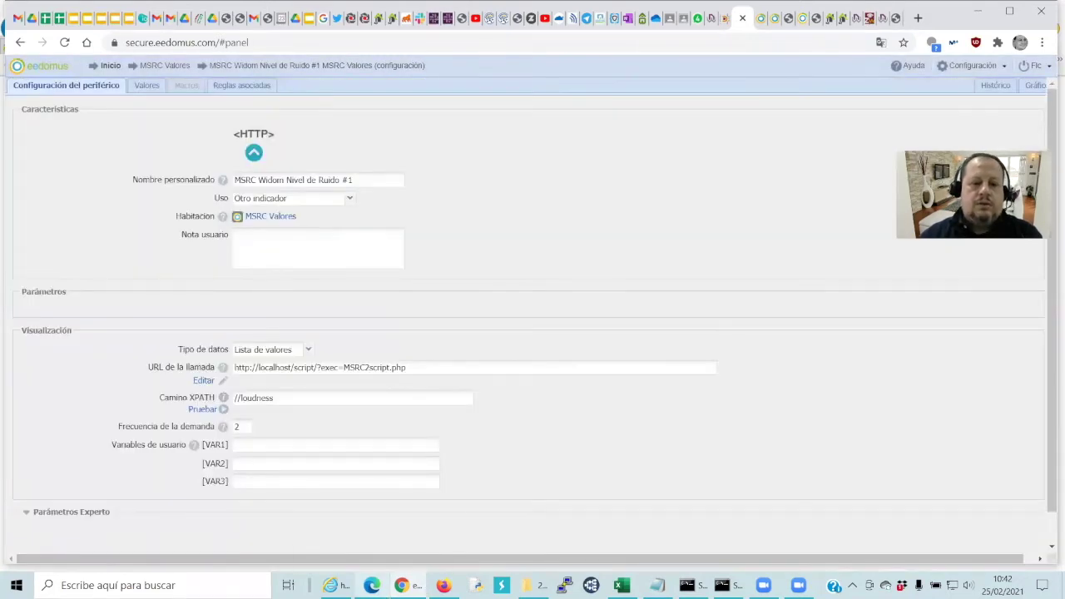
mouse_move(336, 585)
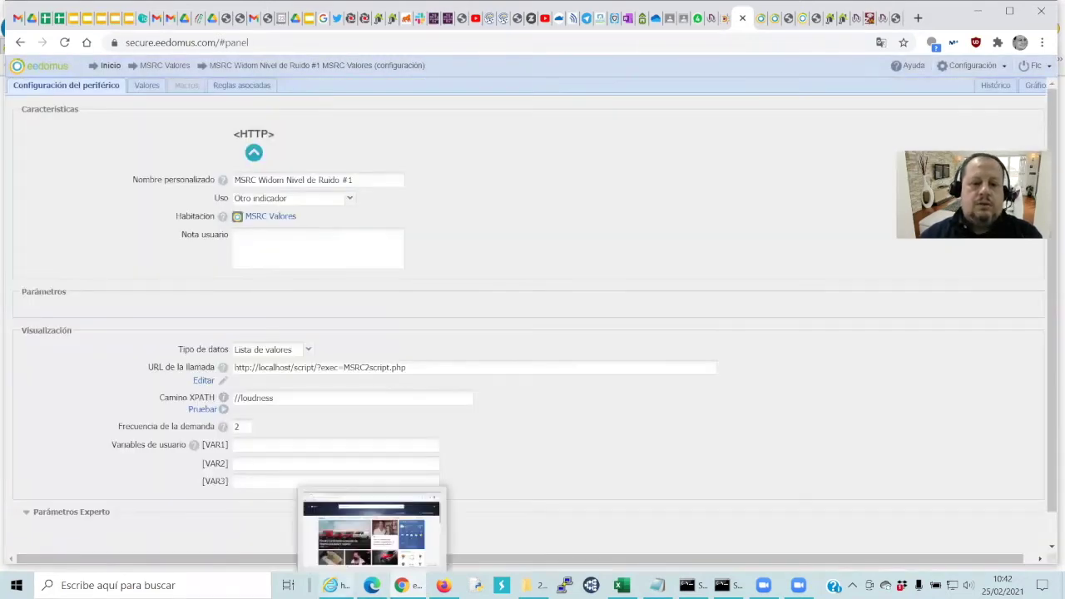
click(372, 528)
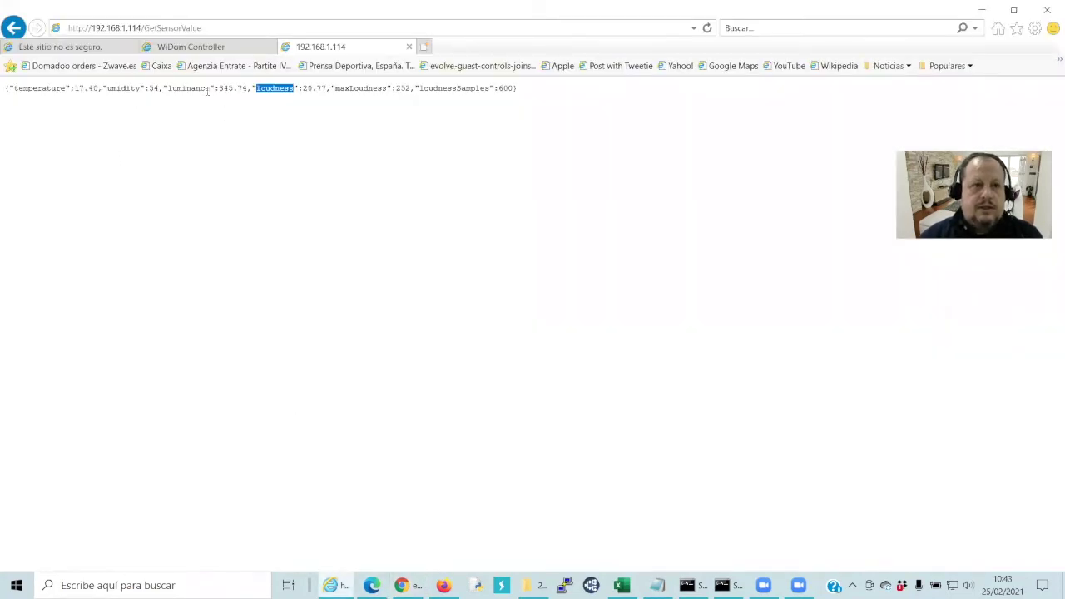
drag(210, 87, 170, 98)
key(ctrl+c)
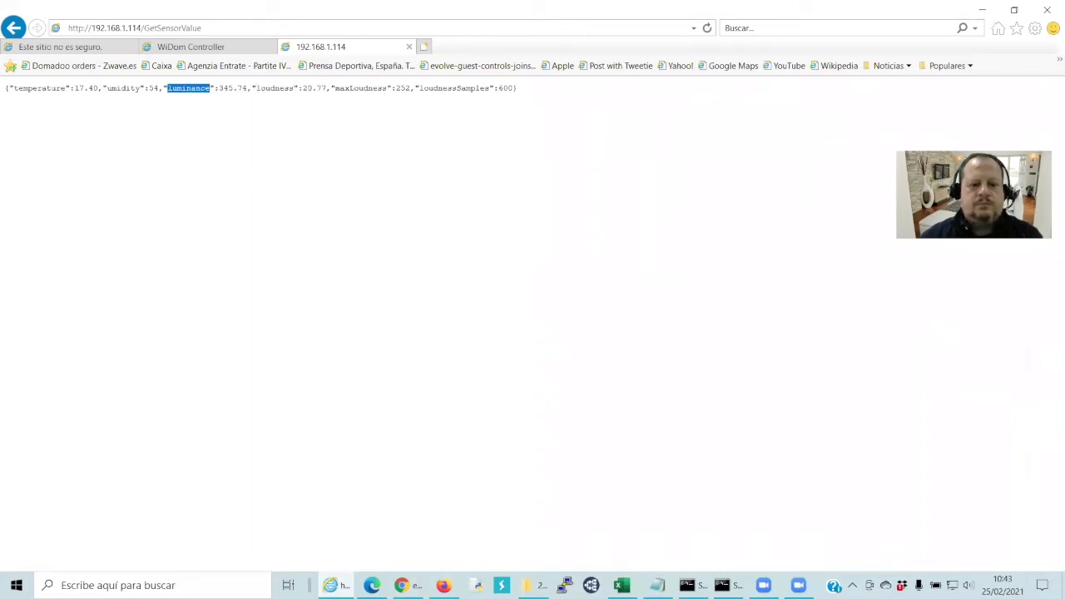
Save the copy as MSRC Widom Luminosidad with usage Luminosidad and XPath //luminance
click(402, 584)
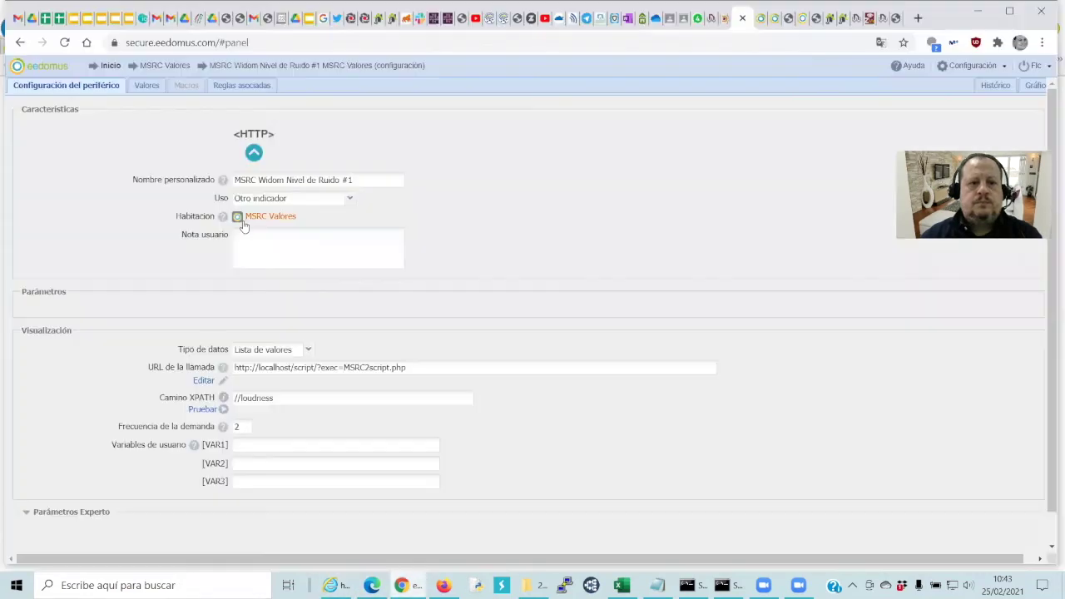
click(364, 181)
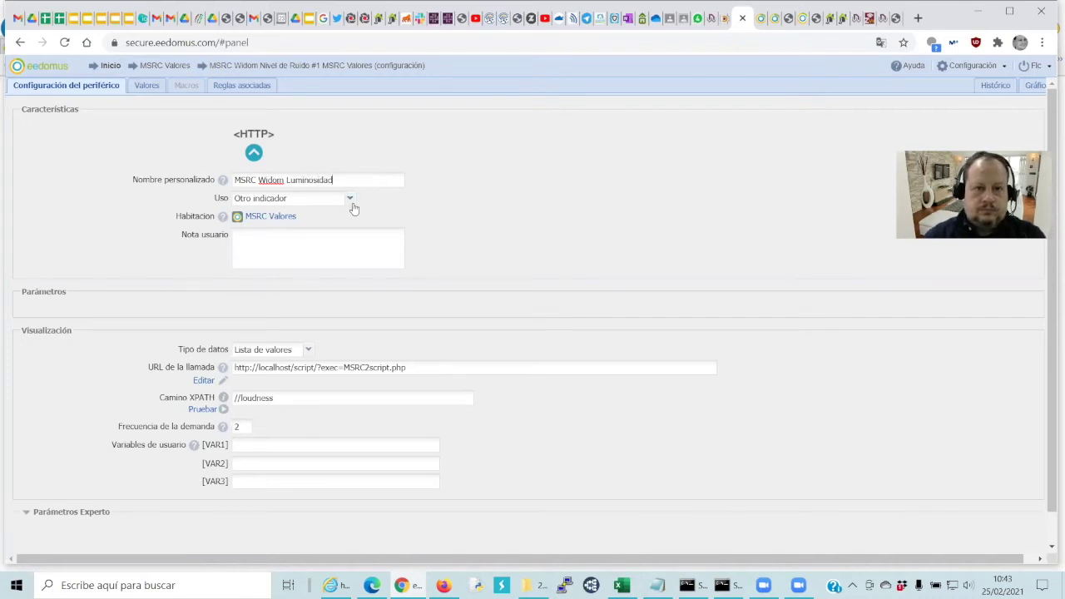
click(351, 201)
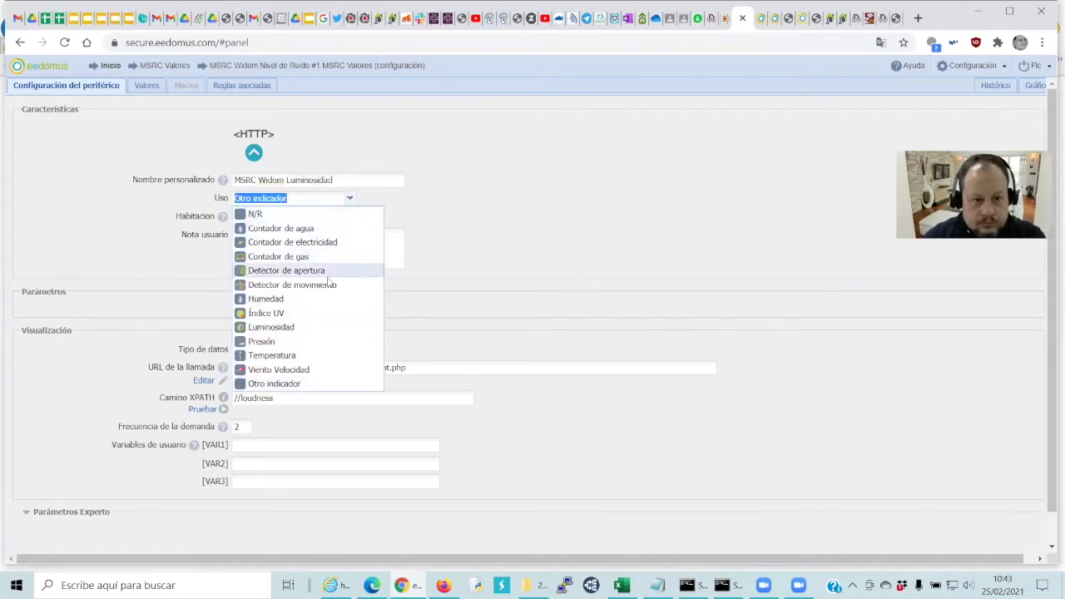
click(301, 328)
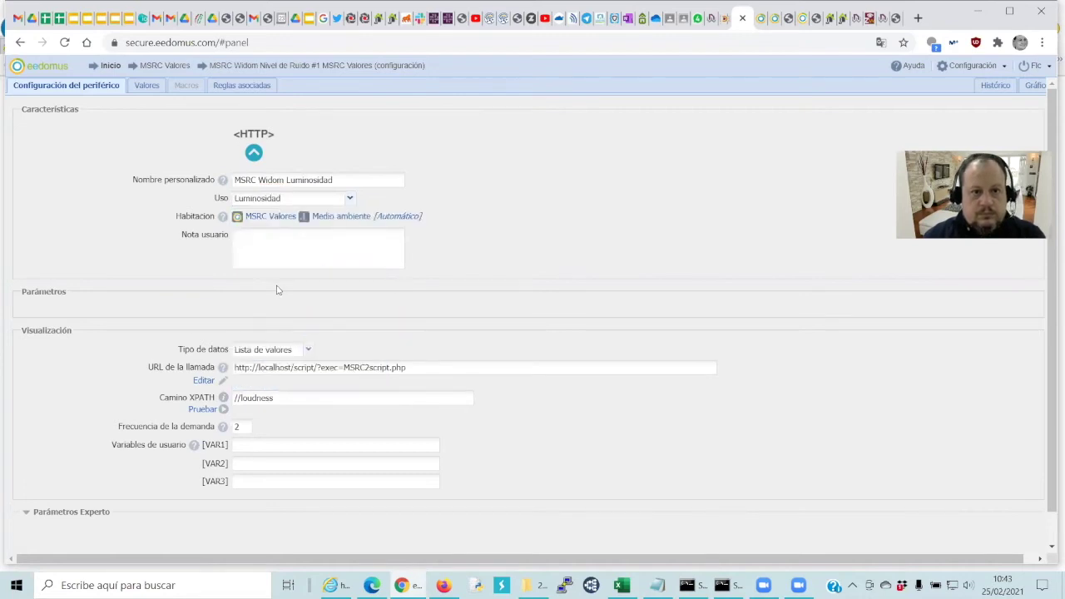
key(BackSpace)
key(BackSpace)
key(BackSpace)
key(ctrl+v)
scroll(282, 412, down, 2)
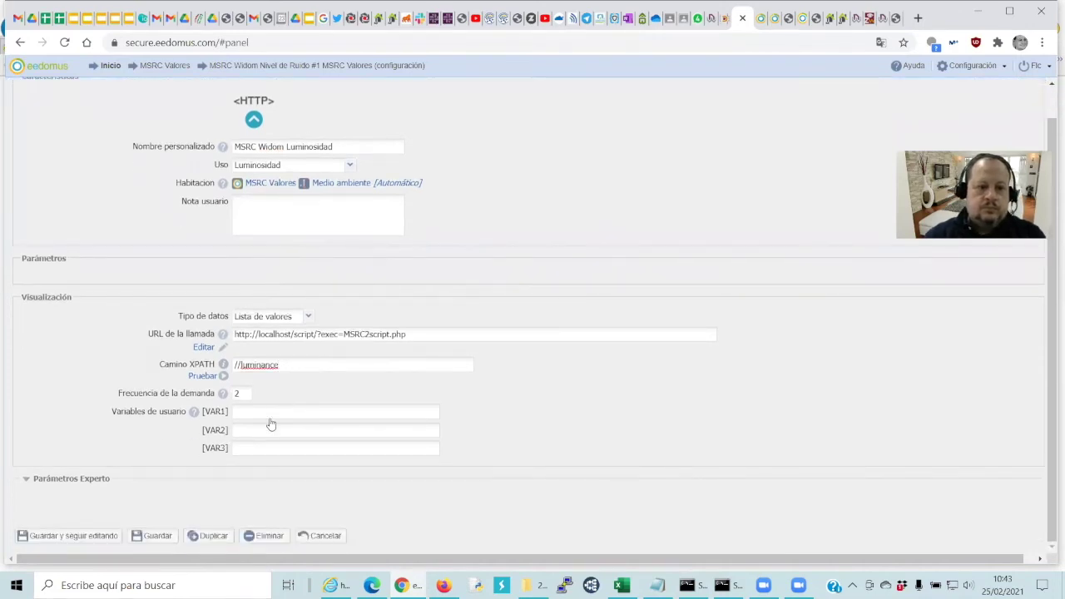
click(152, 536)
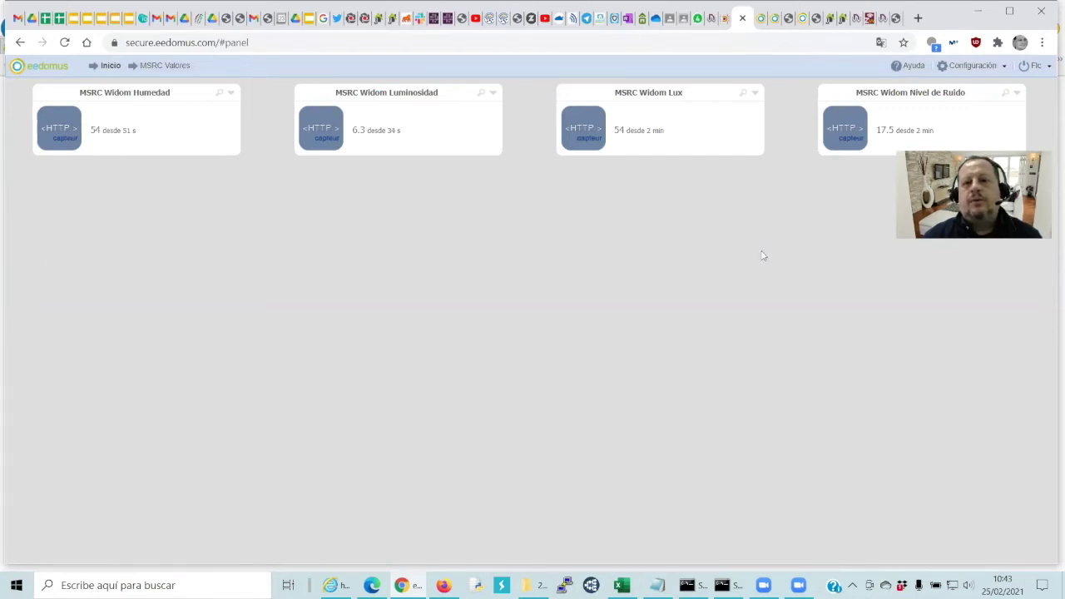
Reload the WiDom GetSensorValue JSON in Internet Explorer
click(337, 585)
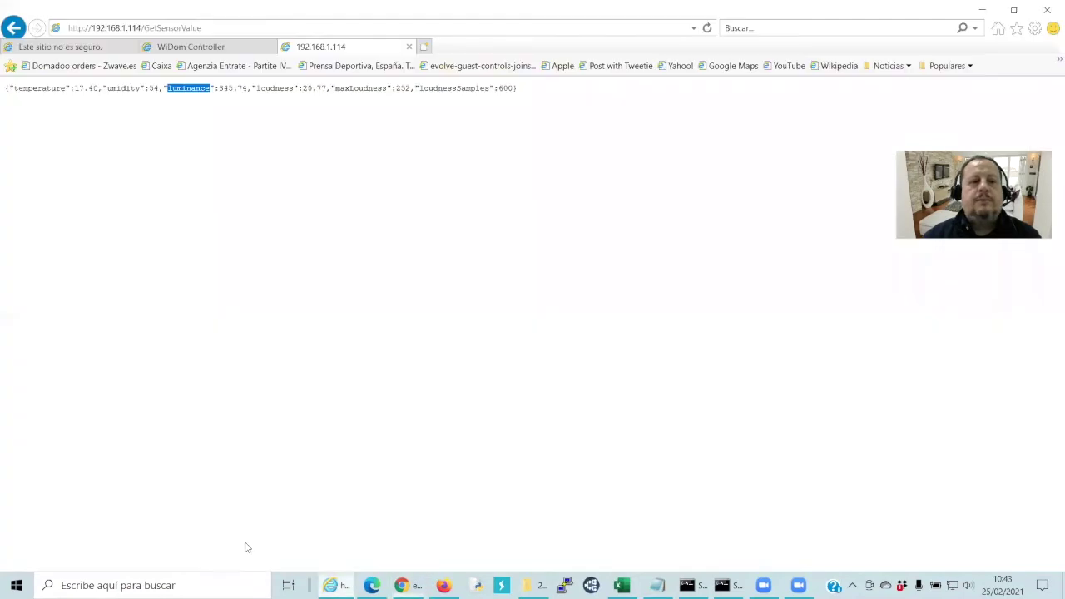
click(706, 29)
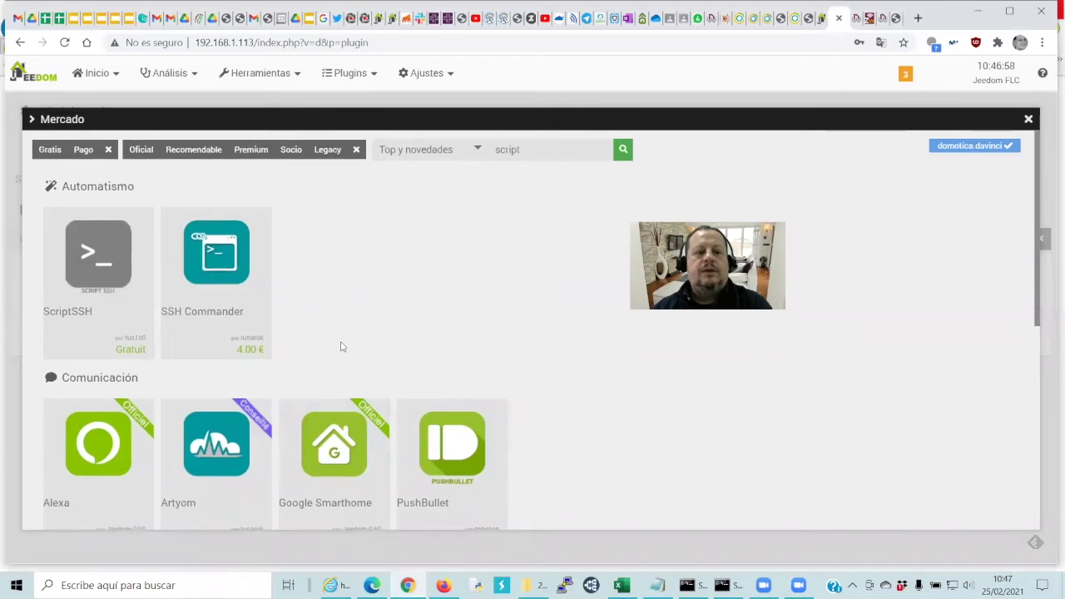
Install the official Script plugin from the market's Programación section (stable)
scroll(340, 346, down, 5)
click(98, 434)
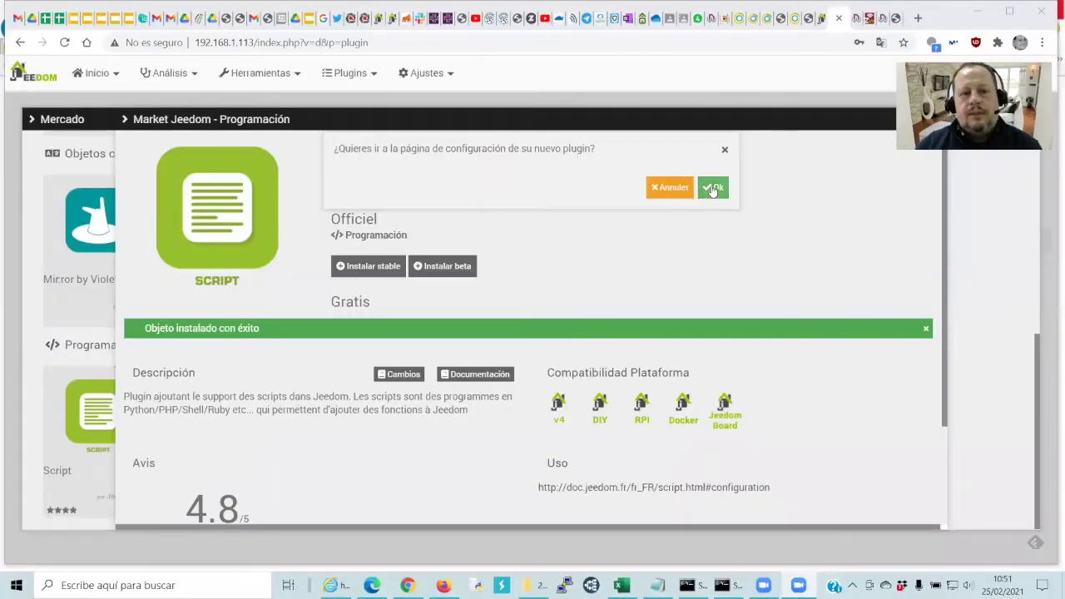
click(712, 188)
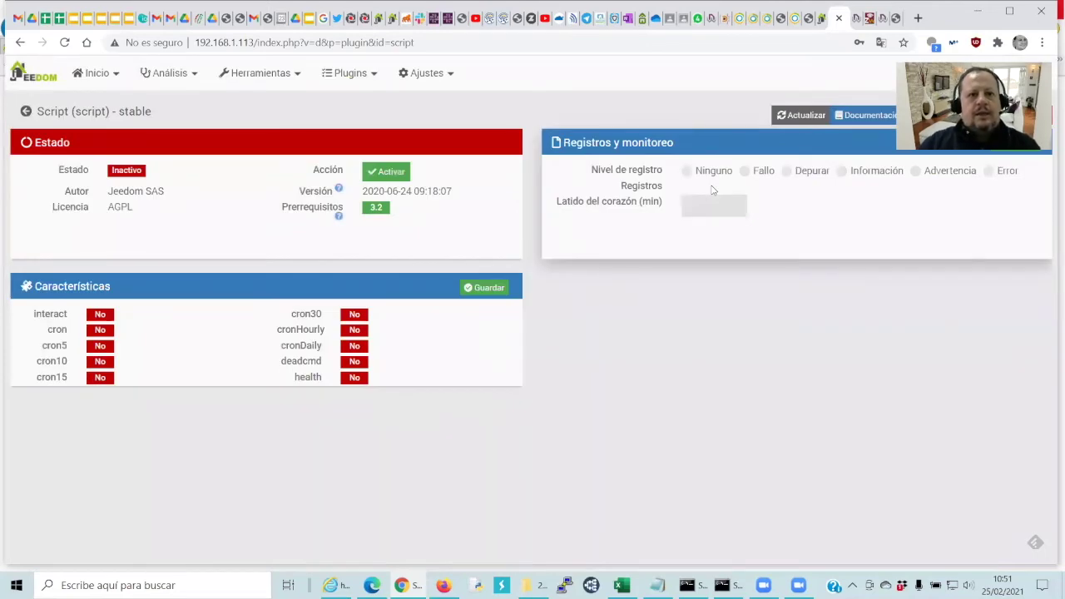
Activate the Script plugin and open its Plugins > Programación > Script management page
click(403, 176)
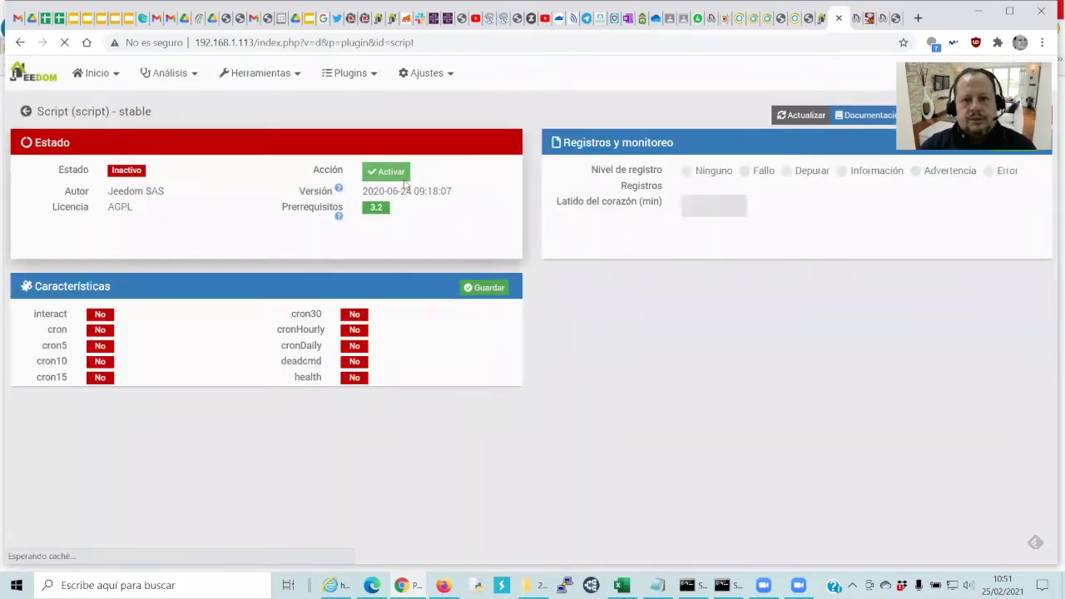
click(403, 177)
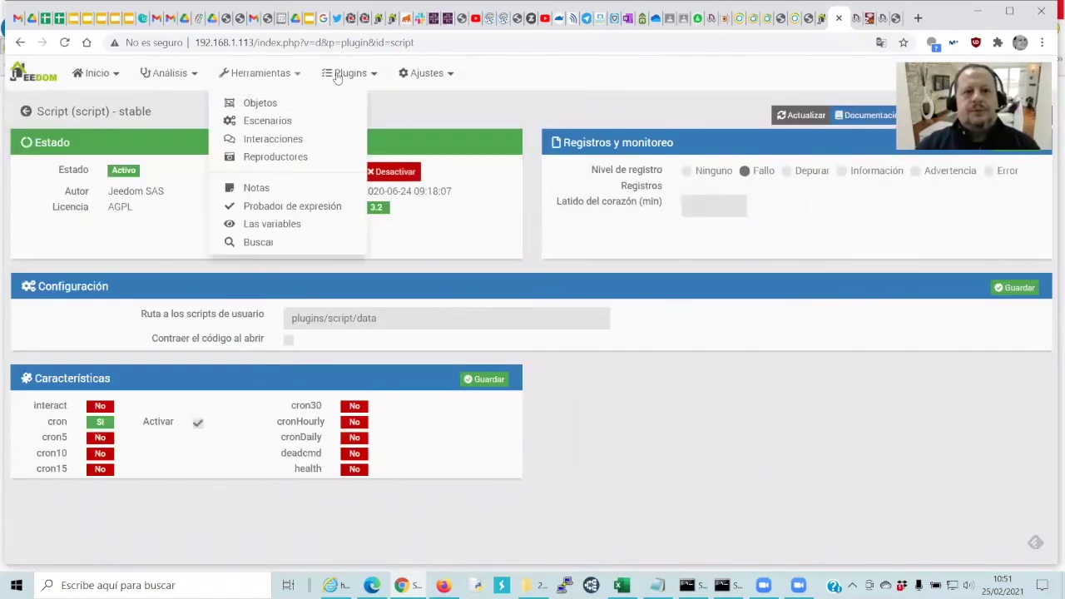
mouse_move(354, 73)
mouse_move(358, 151)
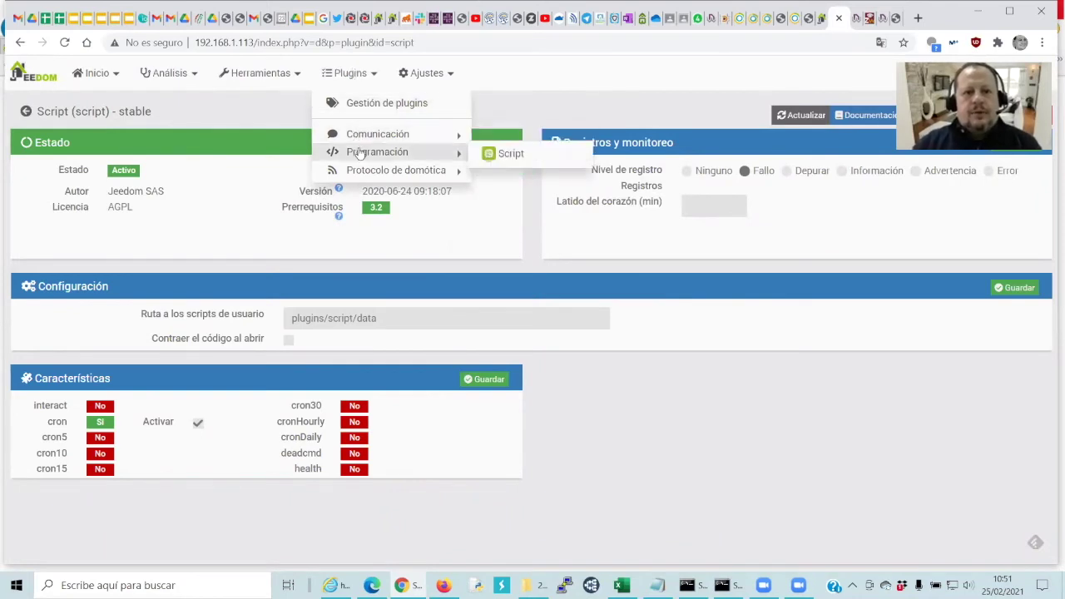
click(493, 165)
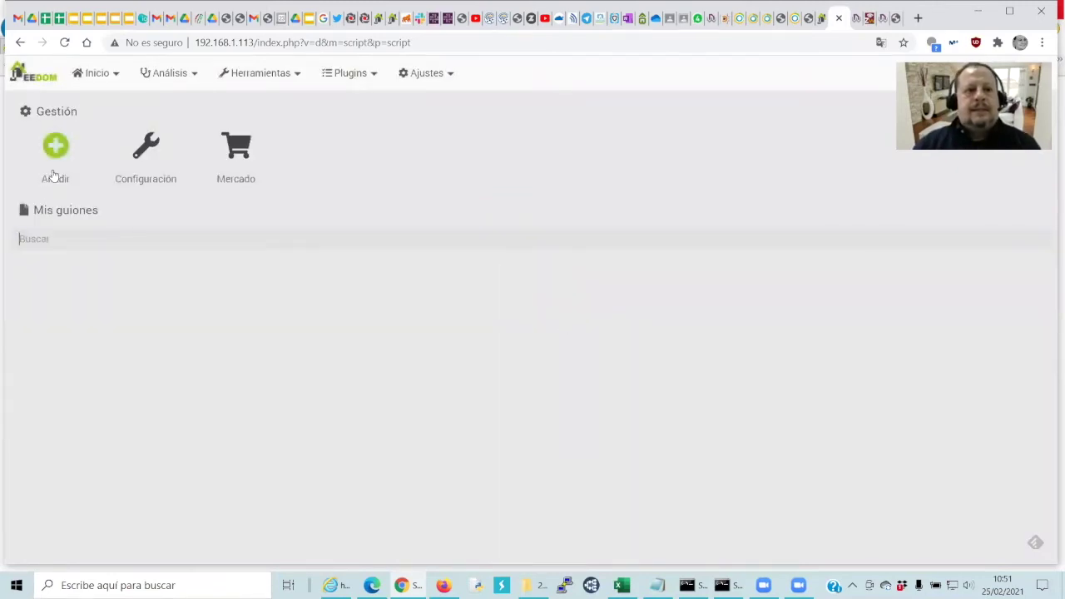
Add a new script device named 'Sensores MSRC wiDom'
click(55, 152)
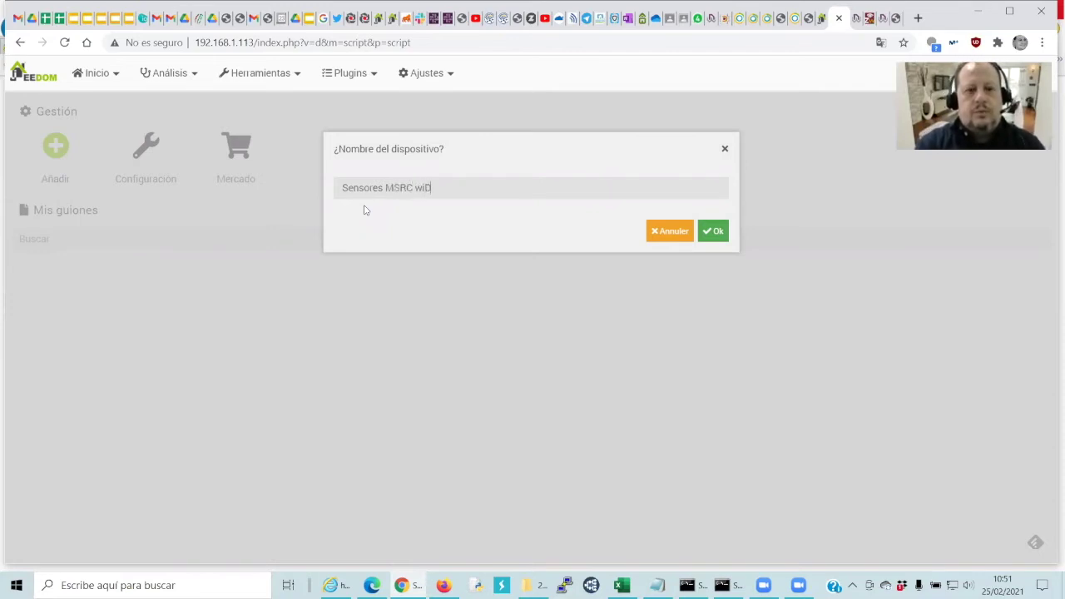
text(M)
key(BackSpace)
key(BackSpace)
text(om)
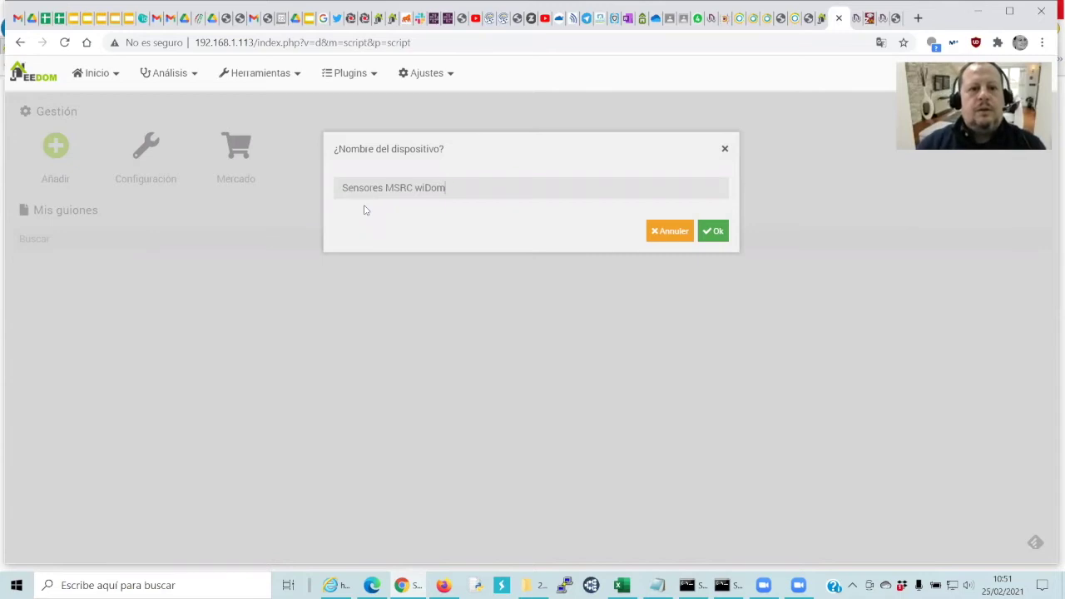
click(713, 230)
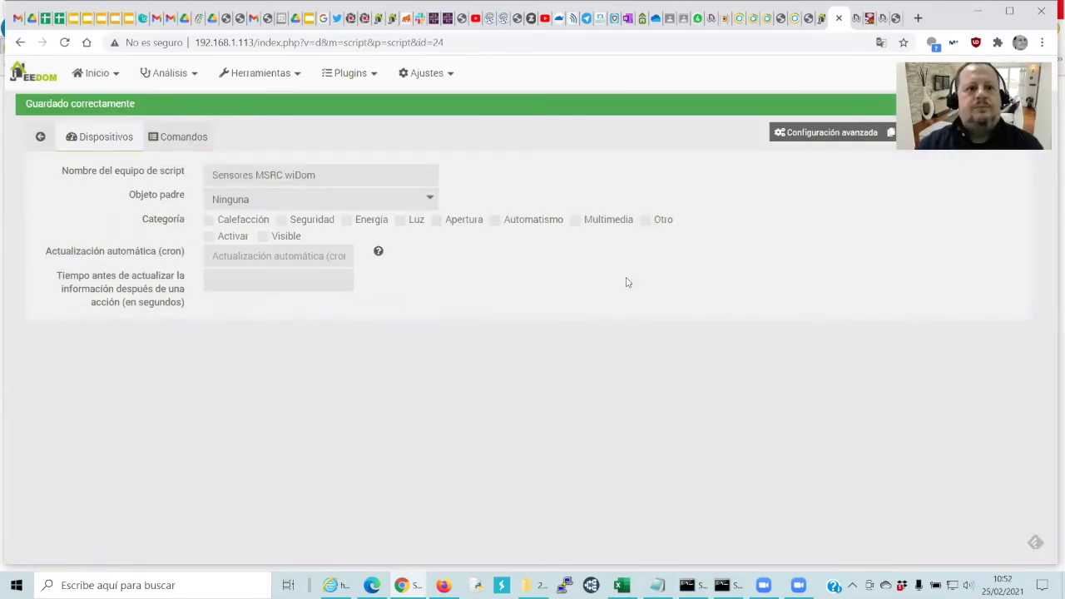
Set the device's parent object to Hab David and make it enabled and visible
click(413, 205)
click(357, 248)
click(212, 237)
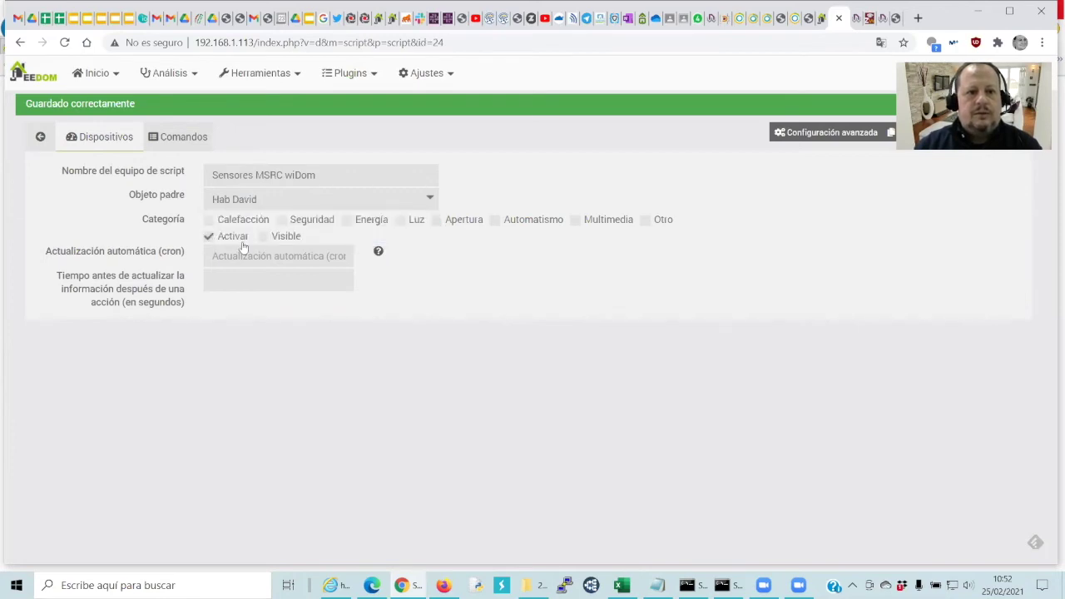
click(263, 236)
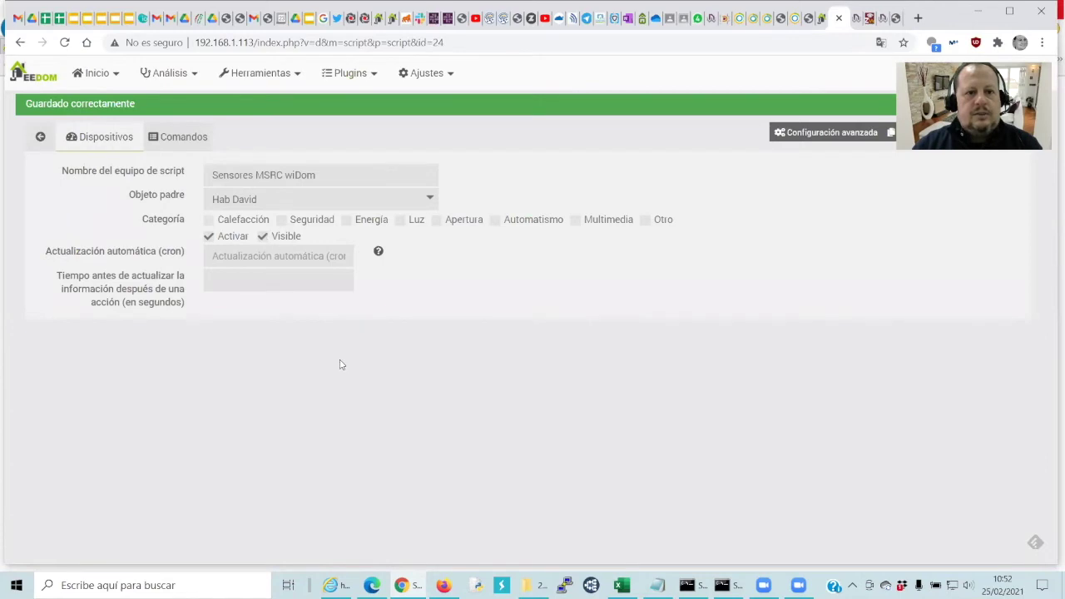
Schedule the device to refresh every minute with a recurrent cron '*****'
click(378, 256)
click(490, 252)
click(488, 273)
click(478, 275)
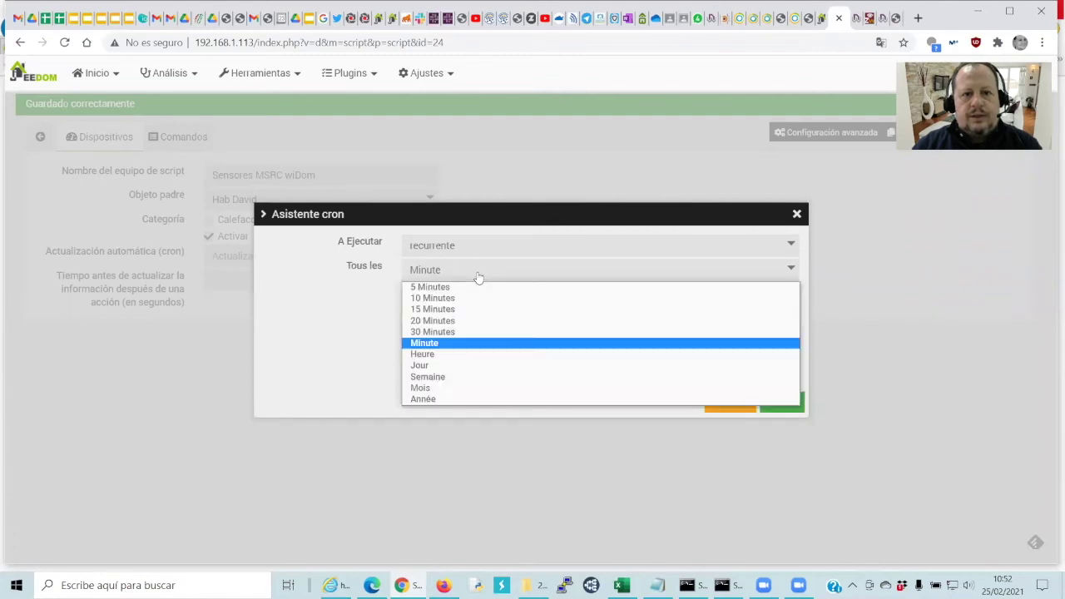
click(479, 276)
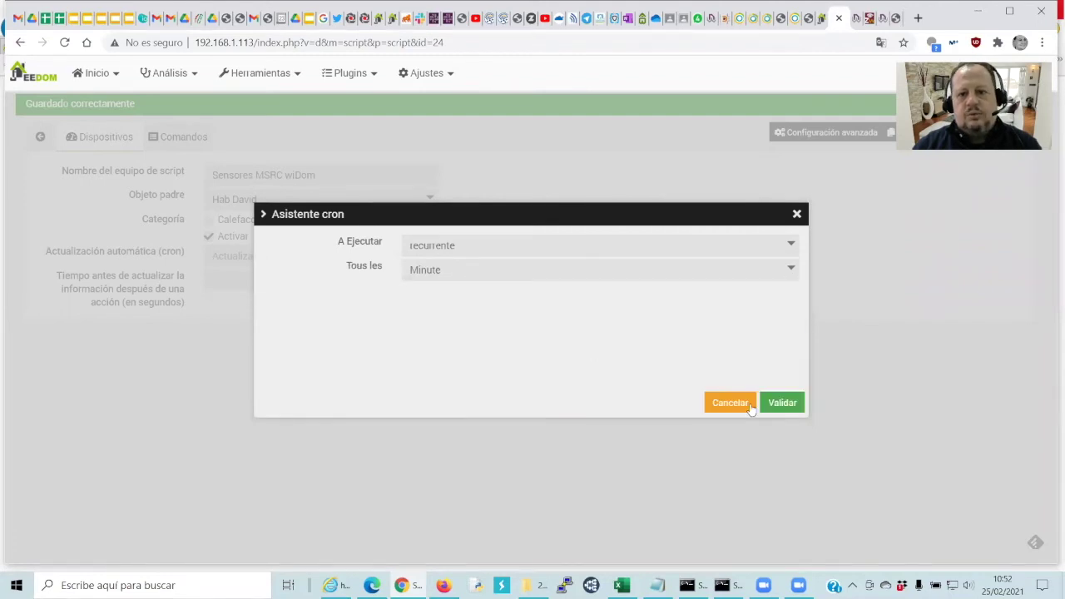
click(779, 404)
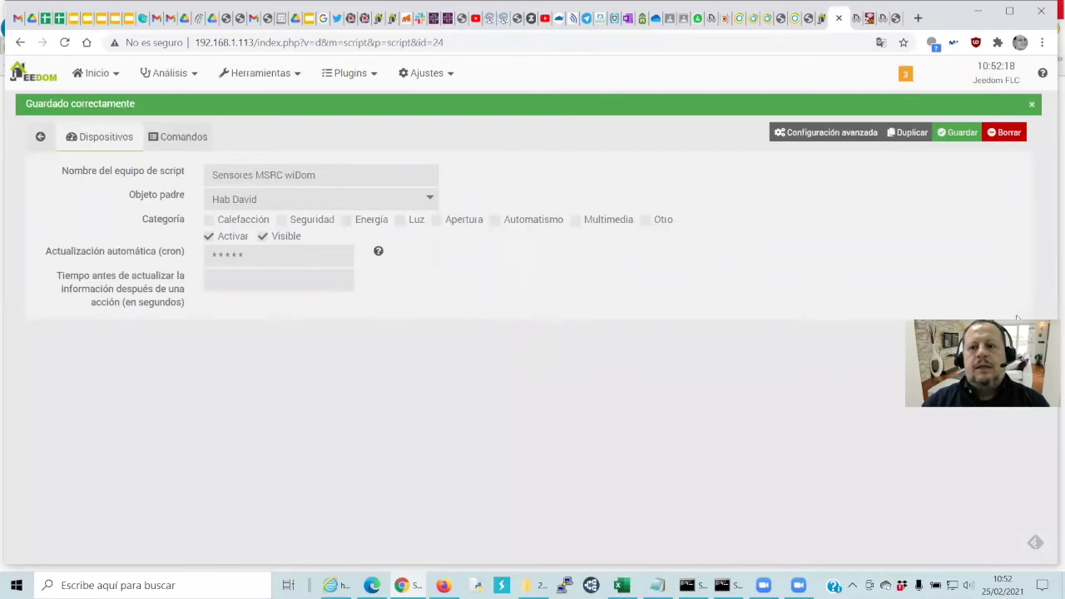
click(186, 144)
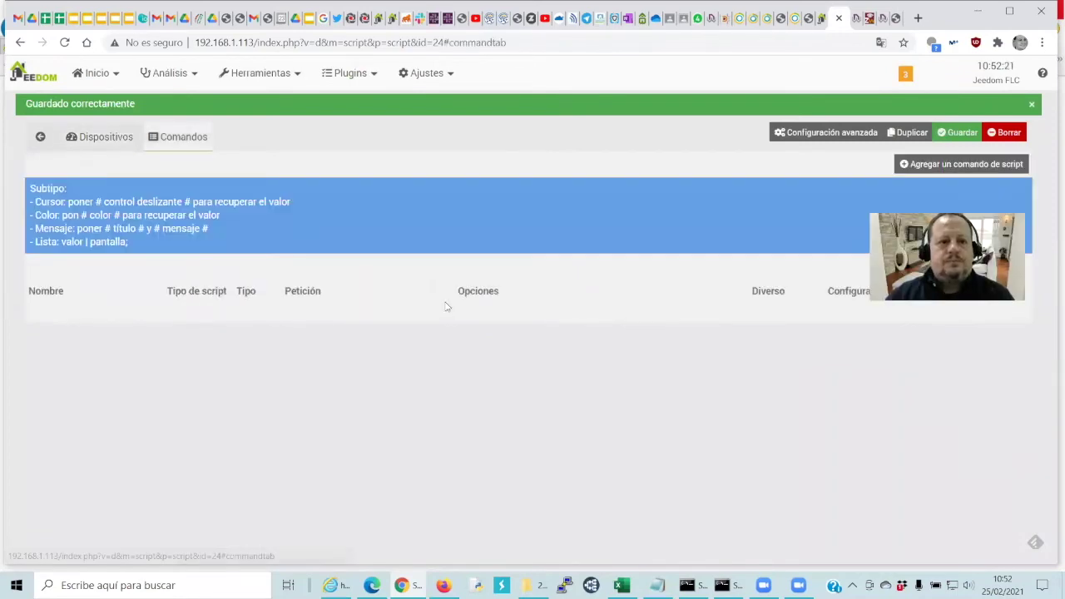
Add four new script commands to the device and save it
click(964, 165)
click(963, 166)
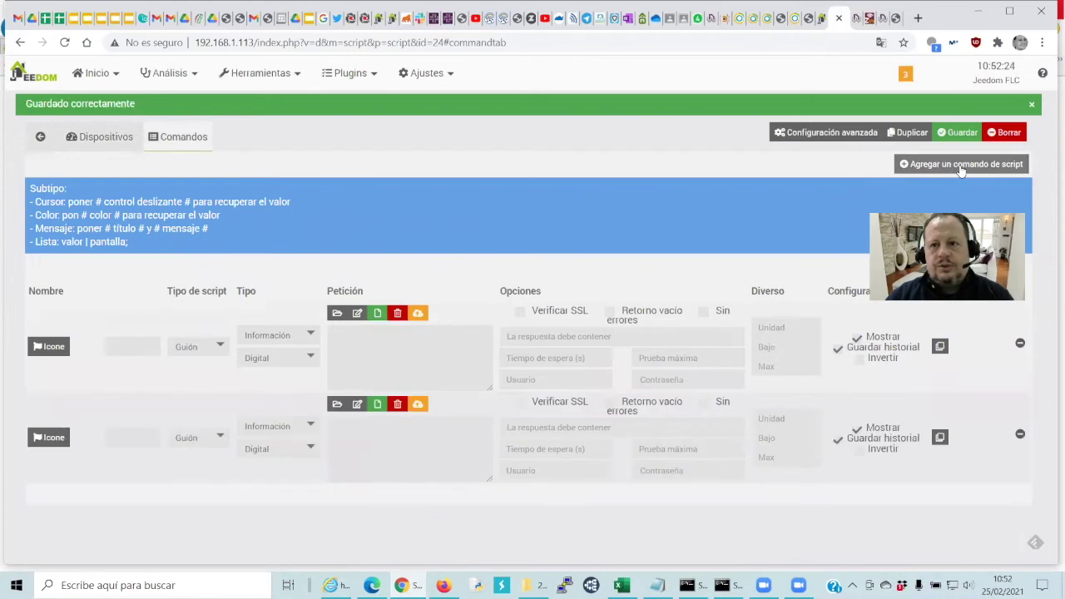
click(961, 166)
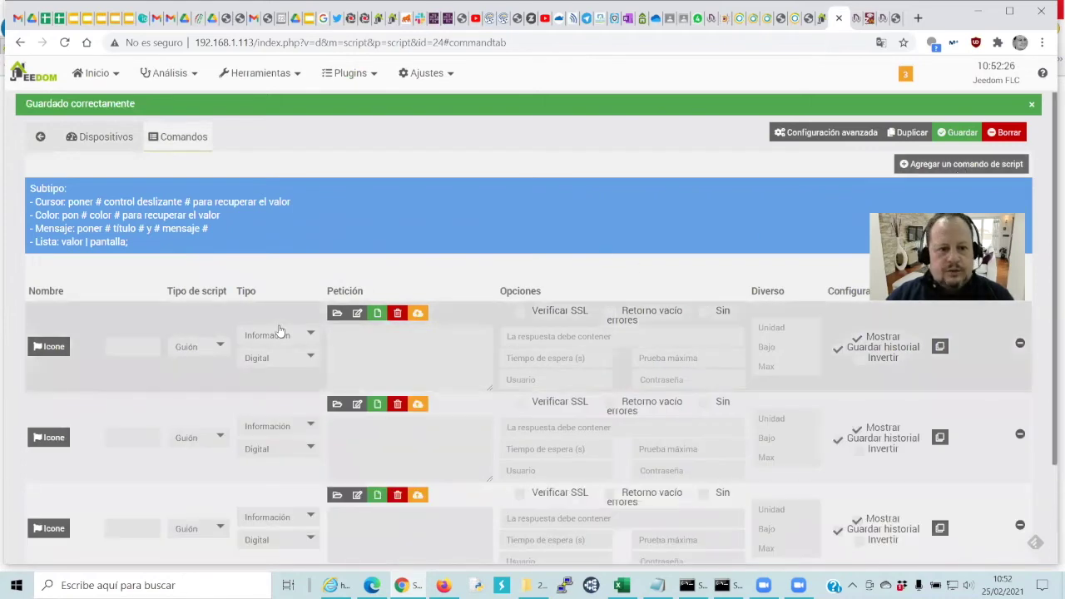
scroll(240, 302, down, 2)
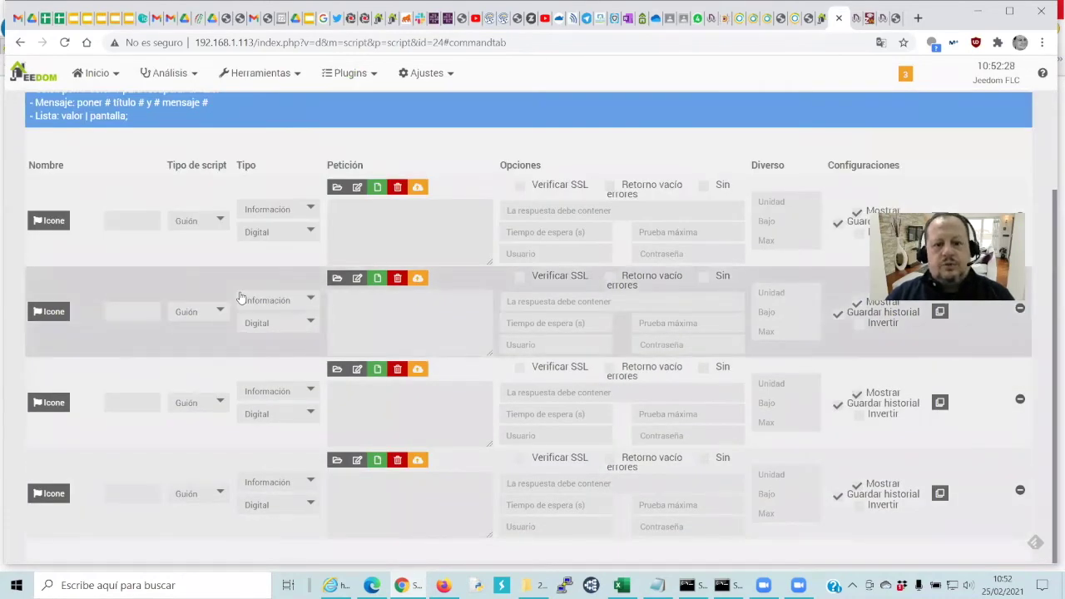
key(ctrl+s)
Set the script type of all four commands to JSON
click(215, 347)
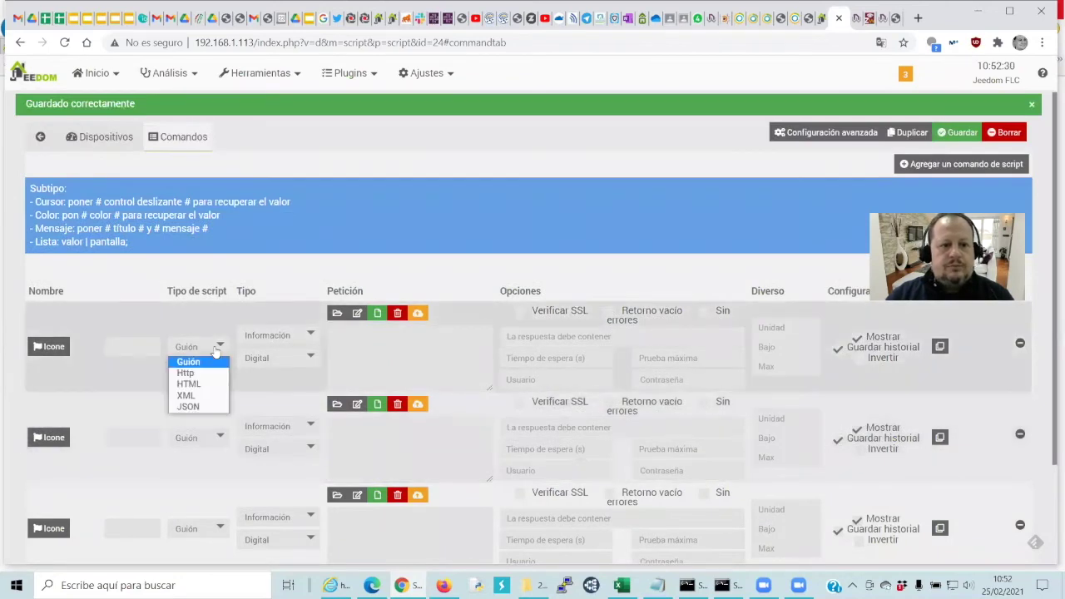
click(215, 350)
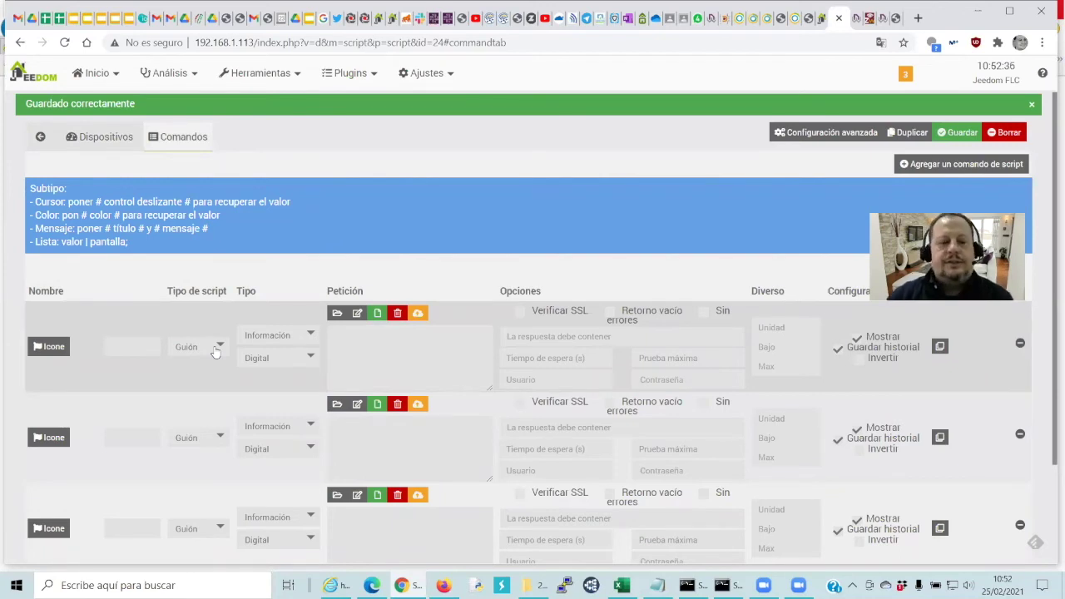
click(215, 350)
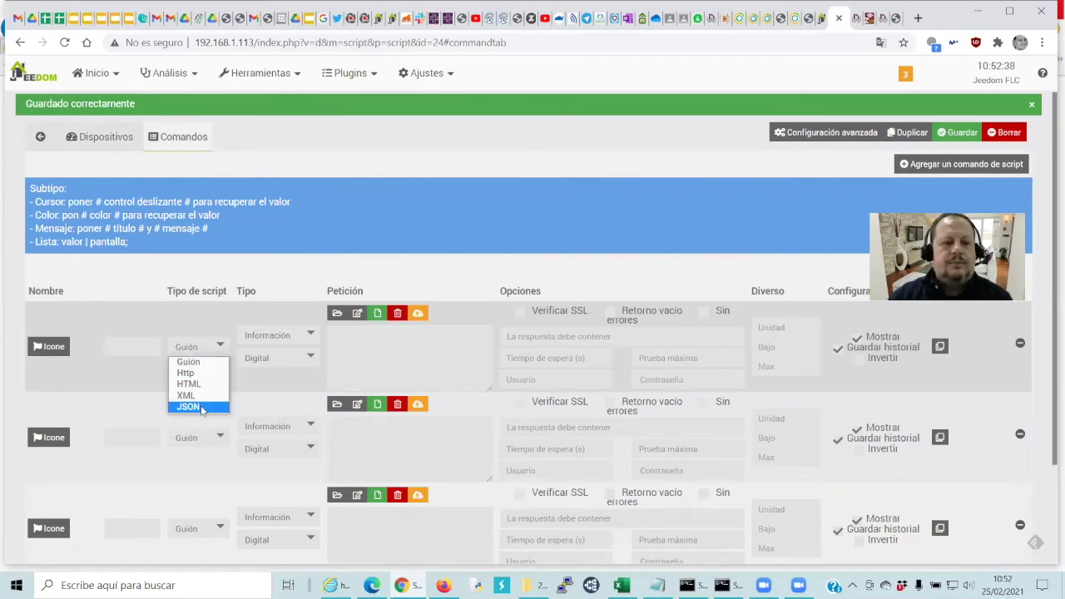
click(200, 407)
click(200, 432)
click(190, 489)
click(193, 516)
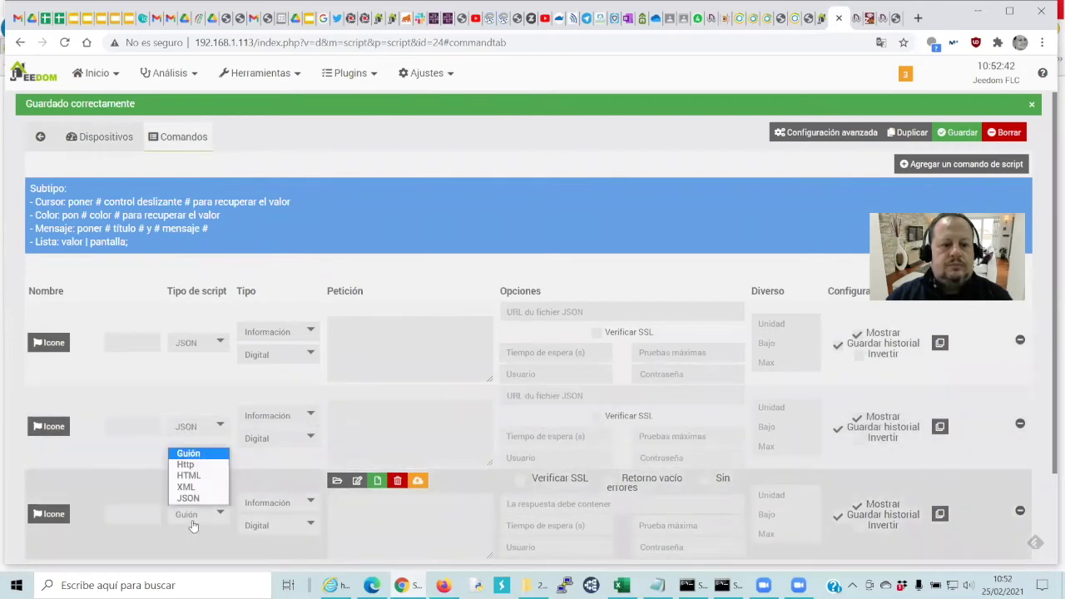
click(174, 495)
scroll(171, 490, down, 2)
click(182, 494)
click(173, 540)
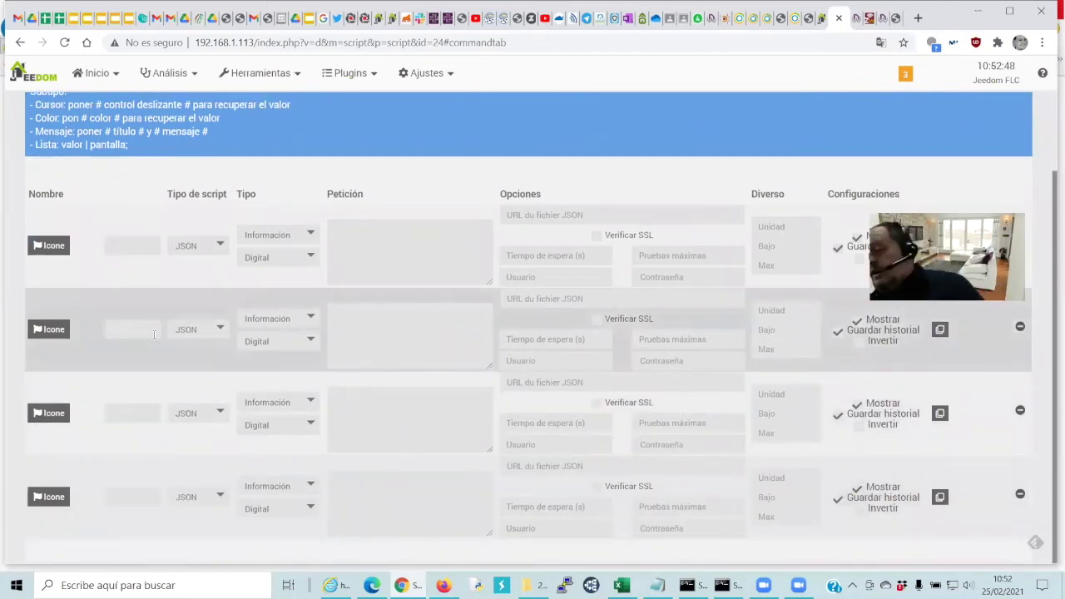
Name the third command 'Nivel de Ruido' and the fourth 'Luminosidad'
right_click(145, 258)
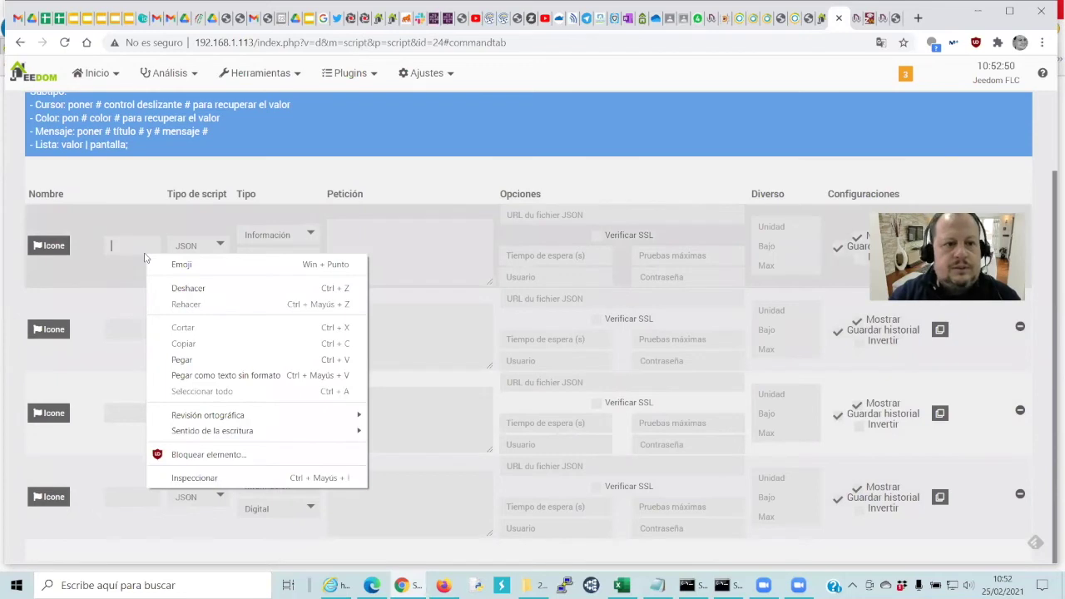
click(128, 253)
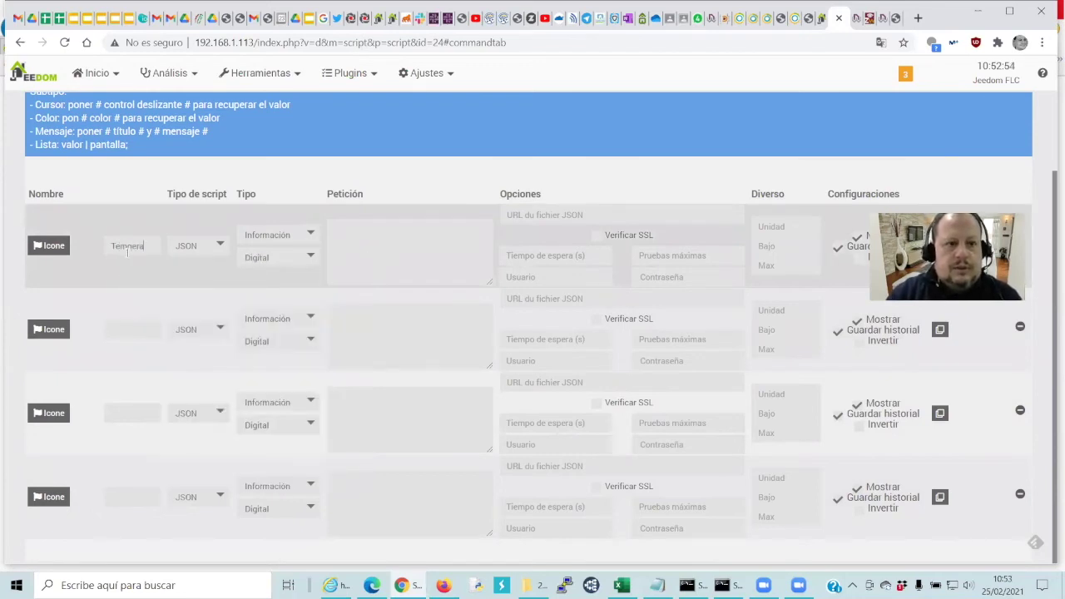
click(121, 326)
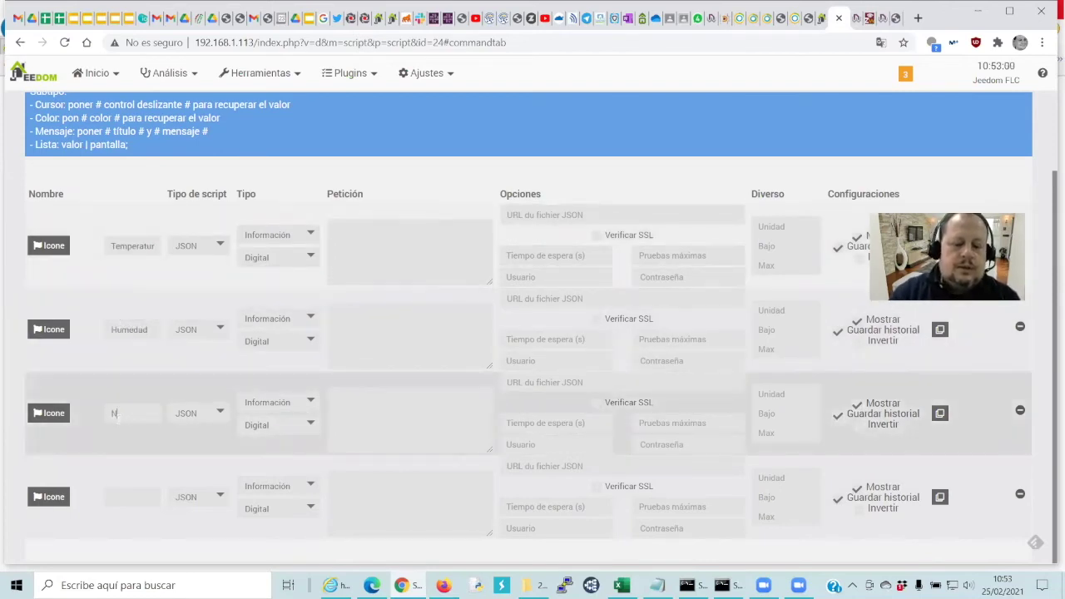
text(Nivel de Ruido)
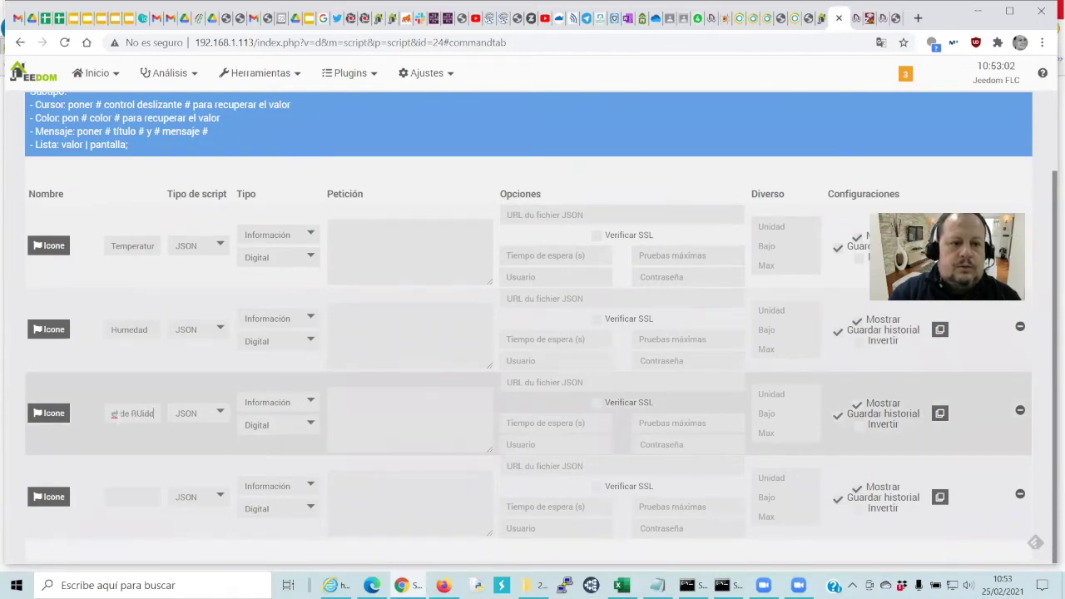
key(BackSpace)
key(BackSpace)
key(BackSpace)
key(BackSpace)
text(uido)
click(133, 496)
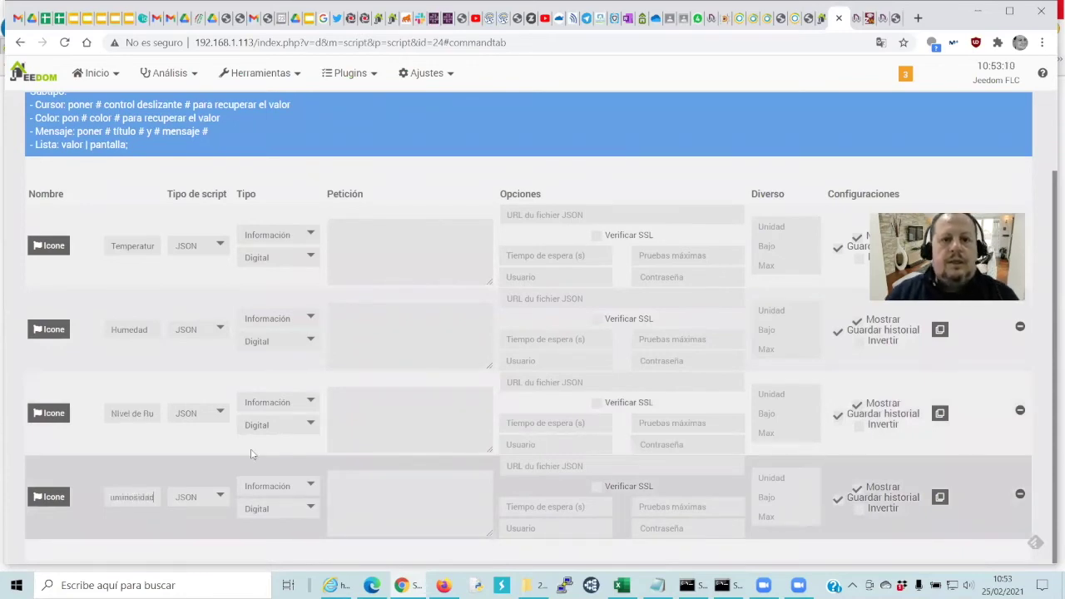
click(359, 266)
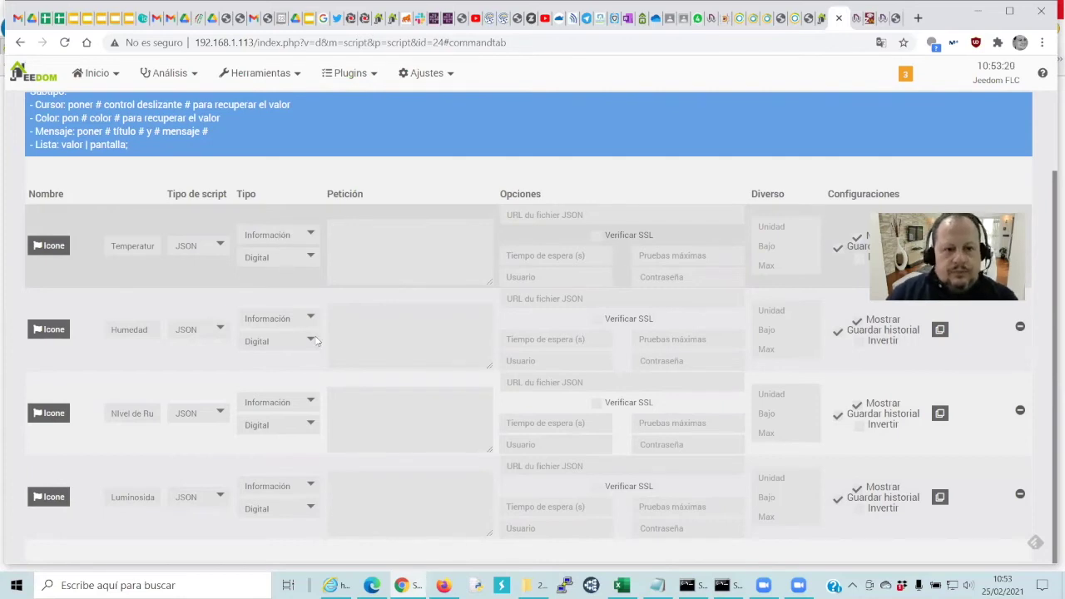
key(alt+Tab)
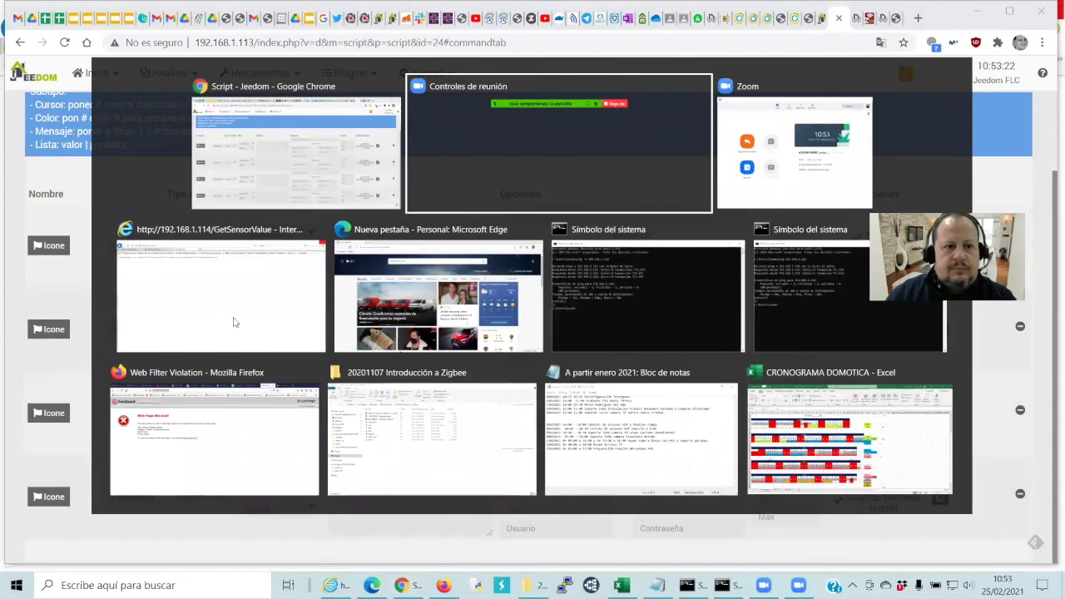
key(alt+Tab)
key(alt+Tab)
key(alt+Tab)
key(alt+Tab)
key(alt+Tab)
key(alt+Tab)
key(alt+Tab)
key(alt+Tab)
key(alt+Tab)
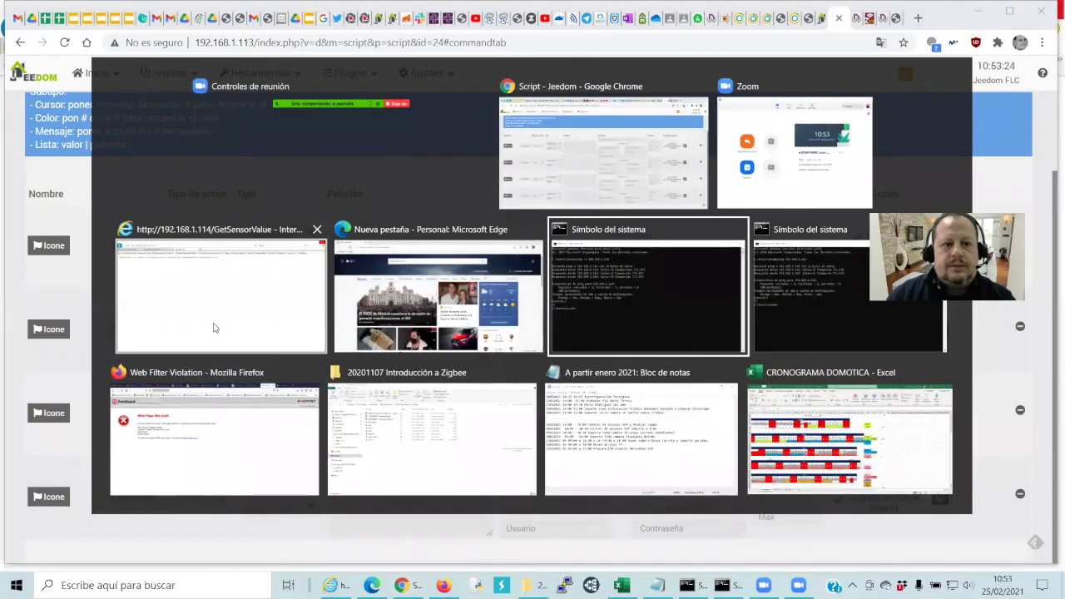
key(alt+Tab)
key(alt+Tab)
key(alt+Tab)
key(alt+Tab)
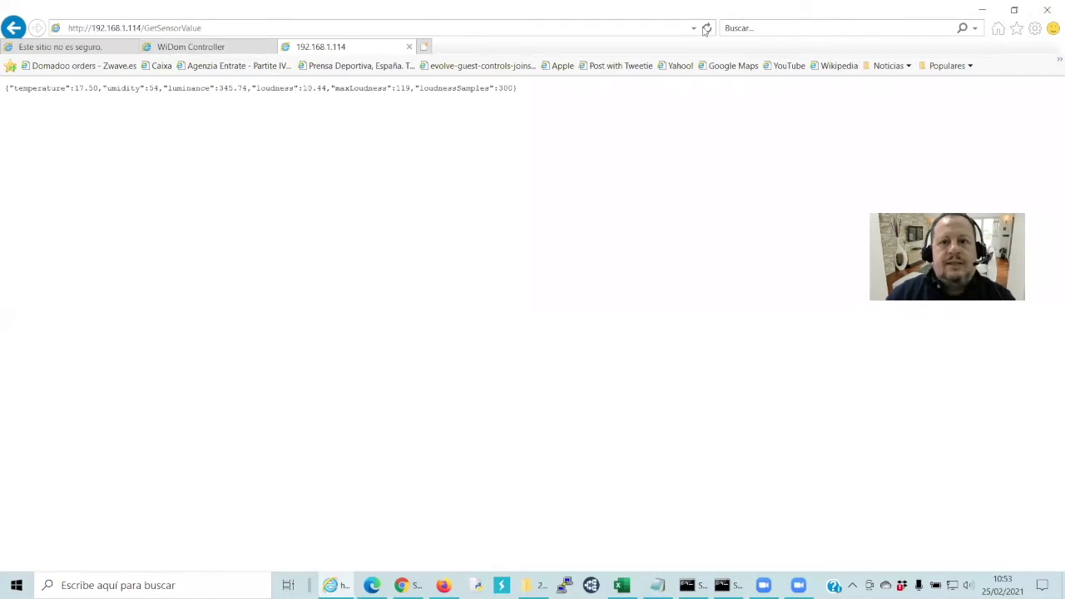
click(285, 30)
key(ctrl+c)
key(alt+Tab)
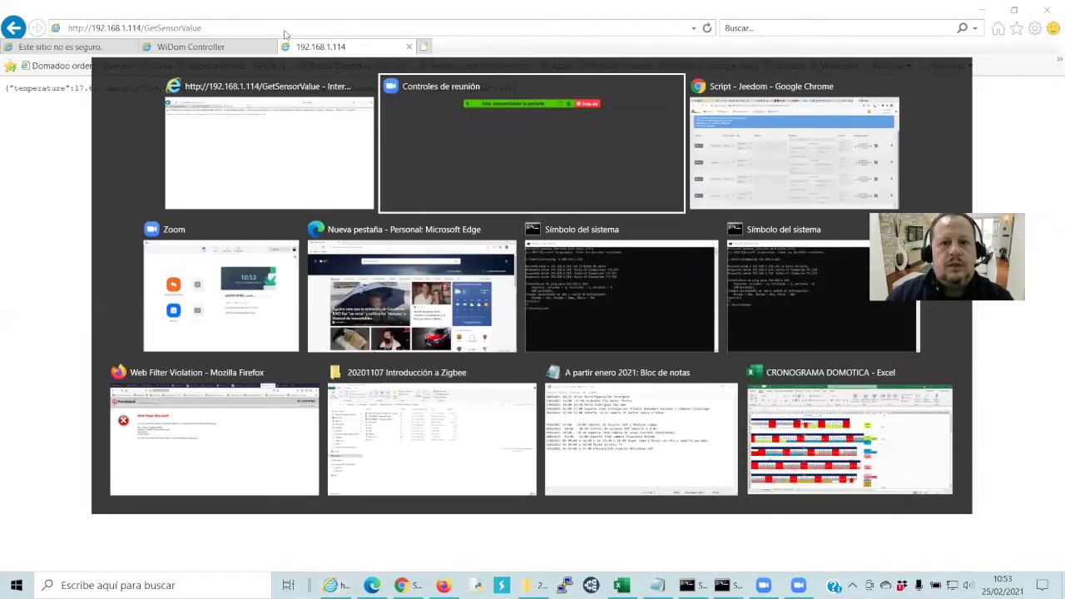
key(alt+Tab)
mouse_move(308, 63)
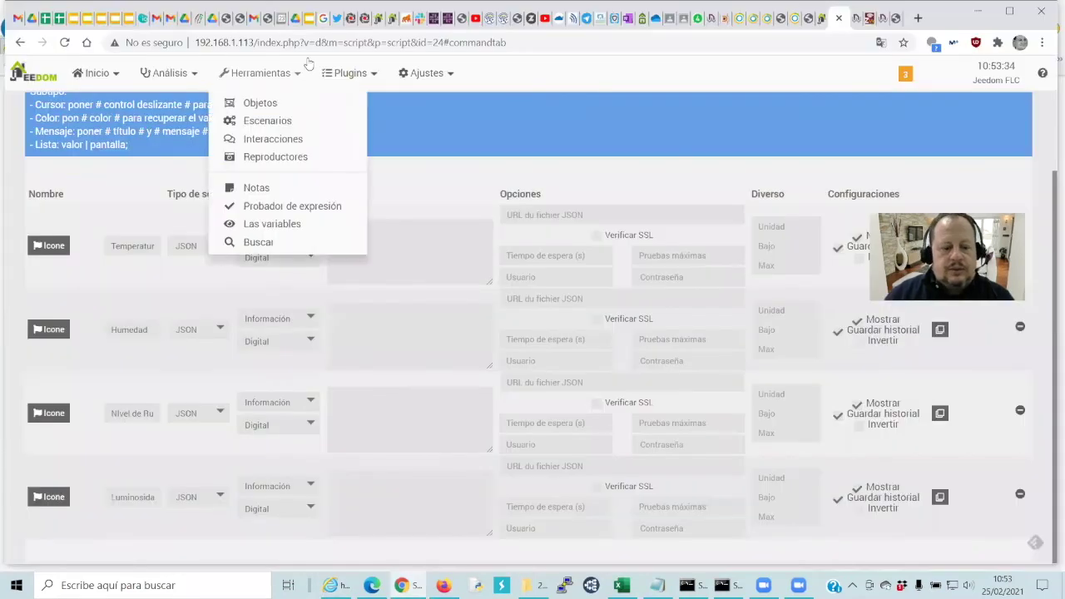
click(420, 232)
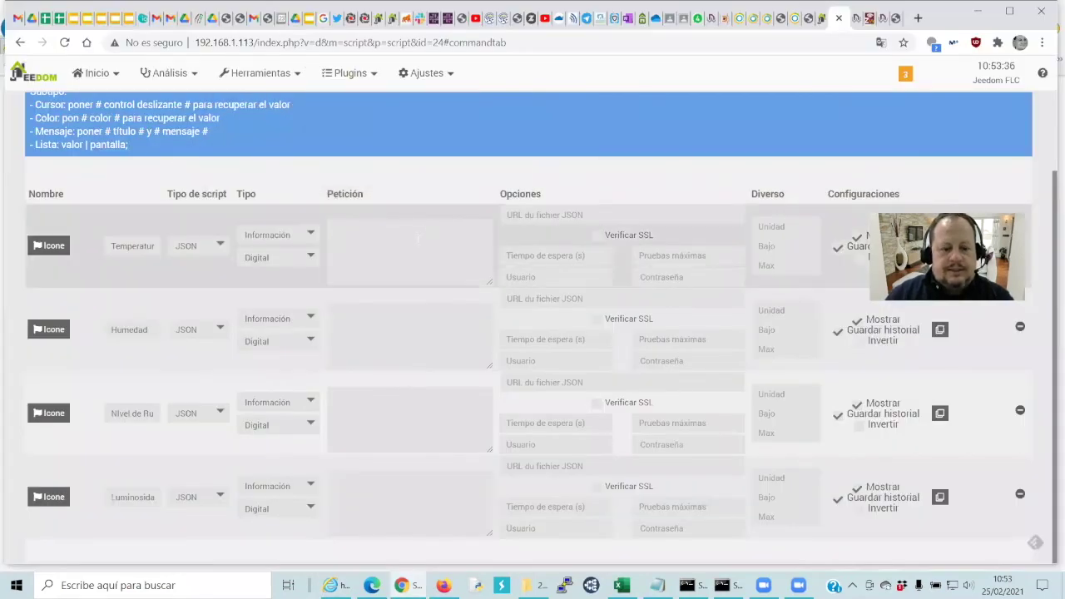
key(ctrl+v)
click(391, 337)
key(ctrl+v)
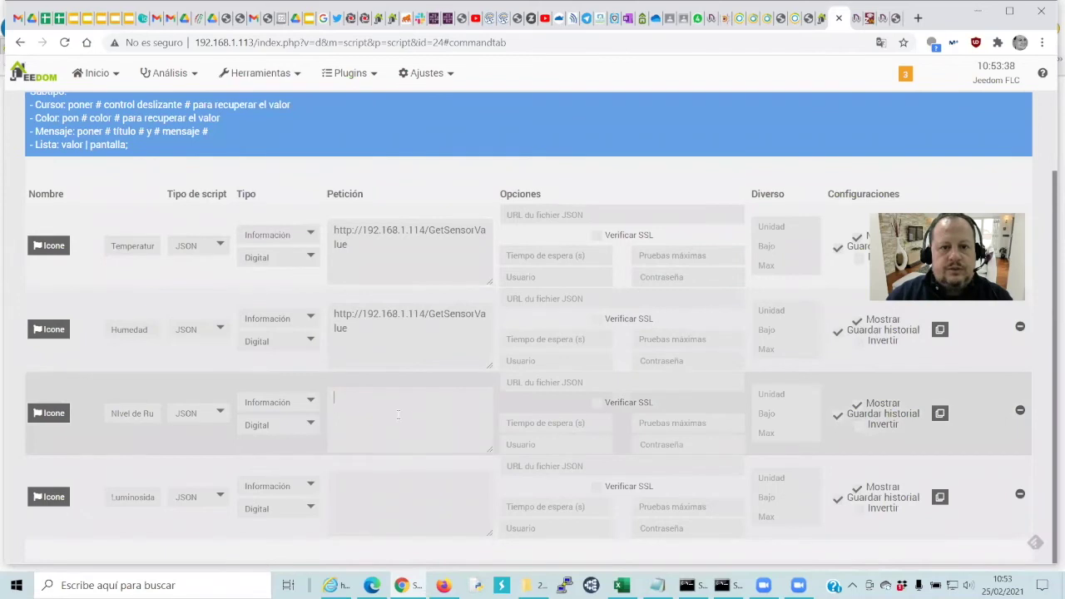
Paste the sensor URL into the third and fourth request fields too
click(399, 415)
key(ctrl+v)
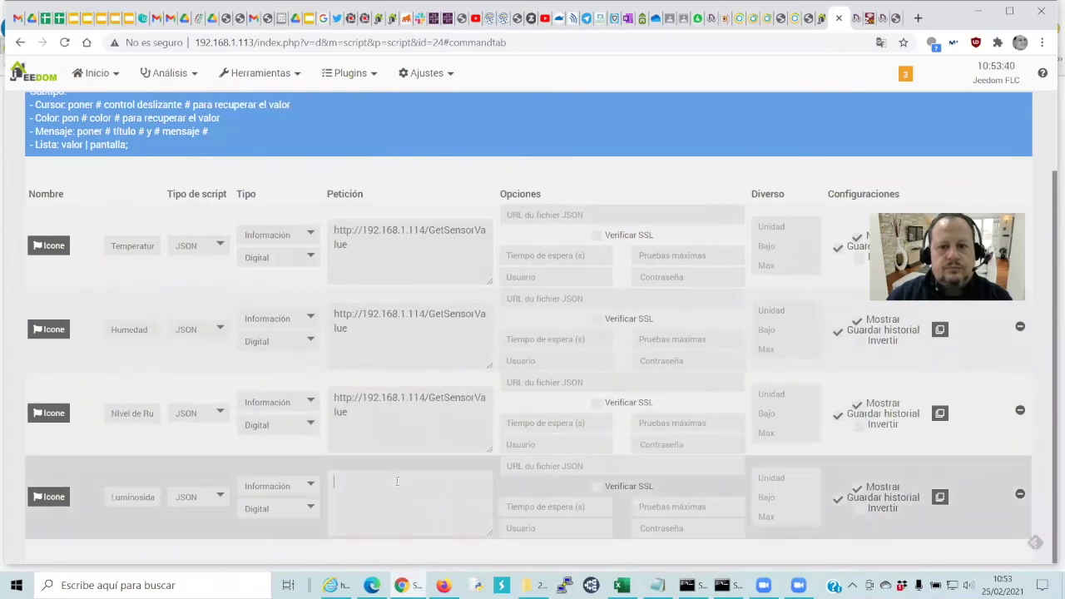
key(ctrl+v)
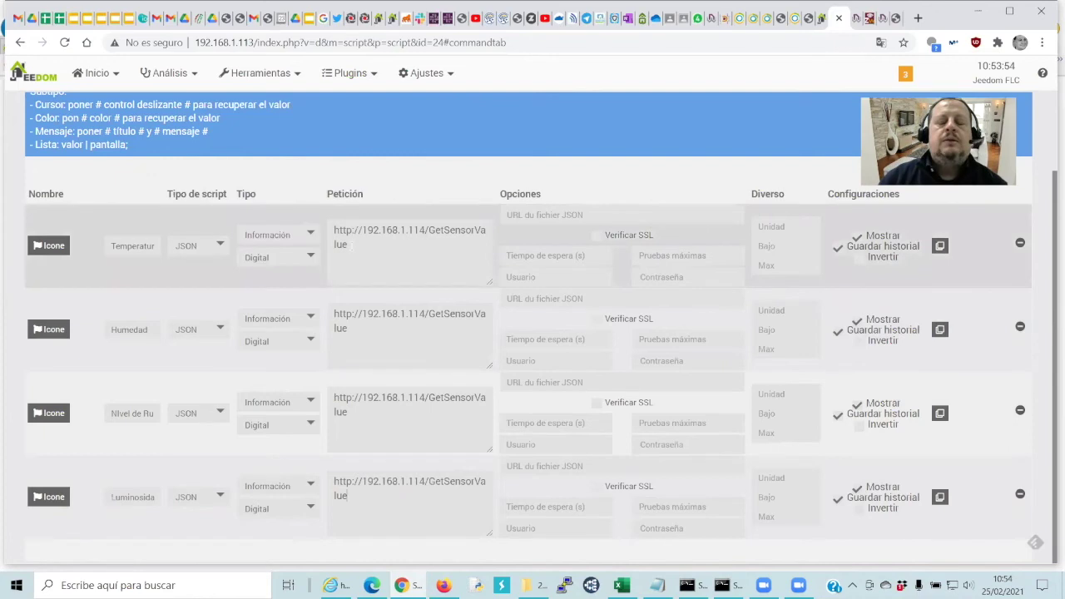
drag(346, 243, 325, 231)
key(ctrl+c)
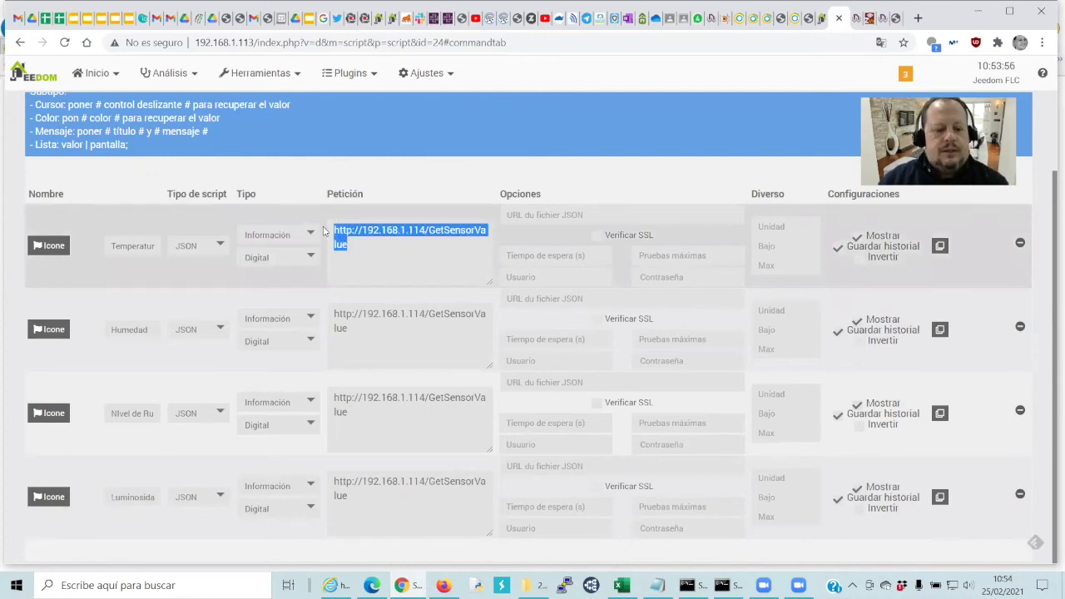
click(608, 215)
key(ctrl+v)
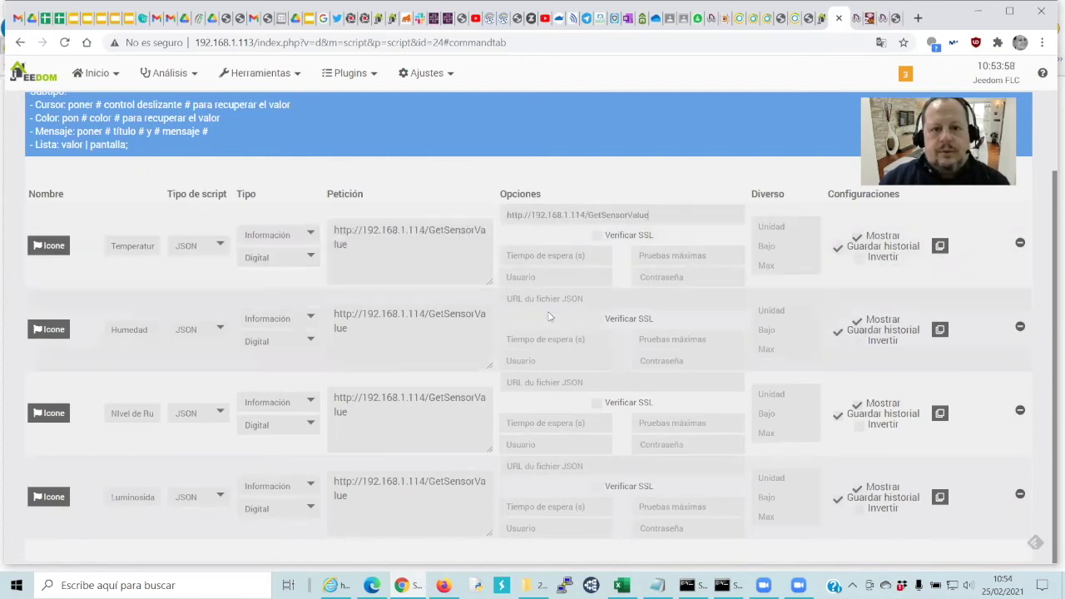
click(547, 300)
key(ctrl+v)
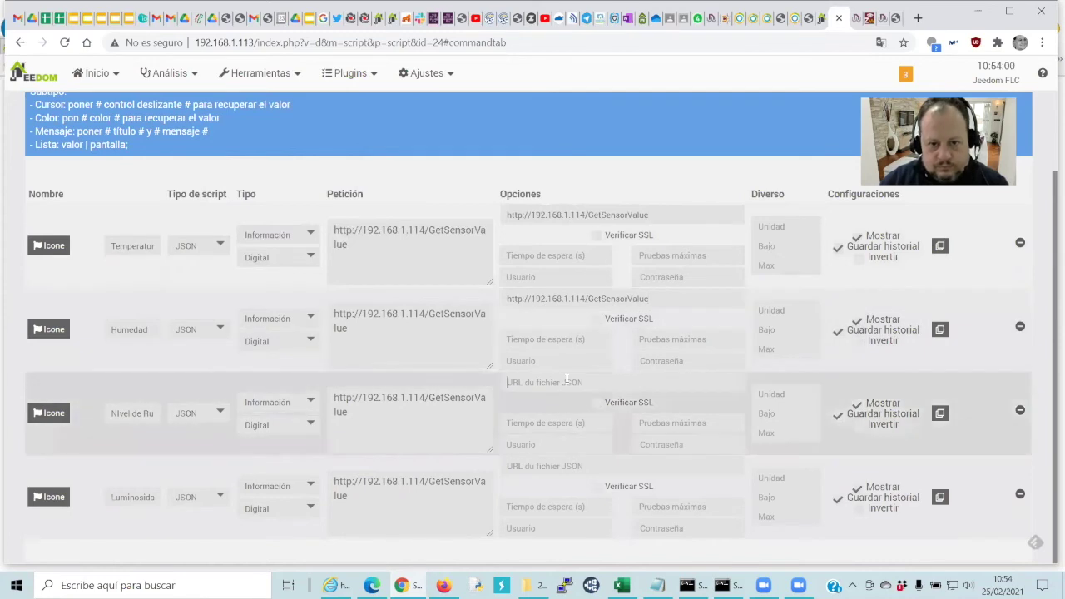
key(ctrl+v)
click(559, 467)
key(ctrl+v)
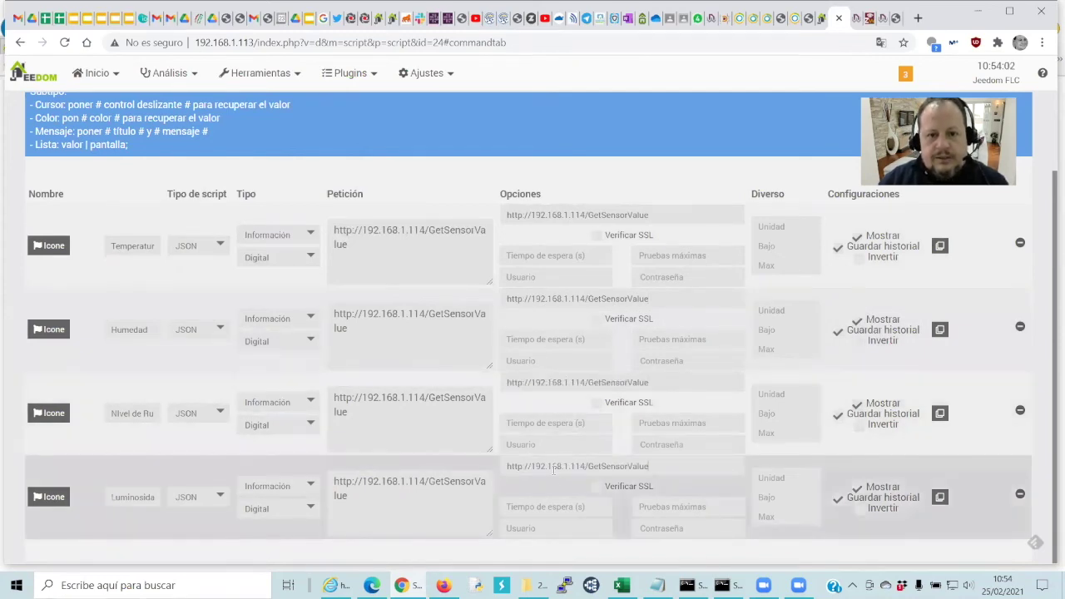
Clear the request fields of all four commands
triple_click(354, 483)
key(Delete)
triple_click(338, 401)
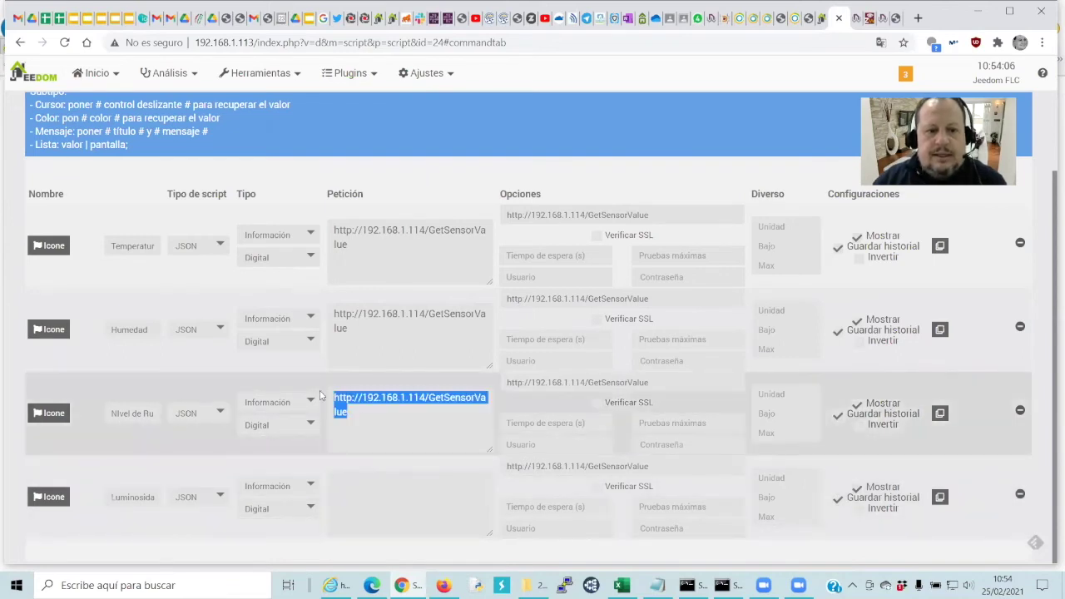
key(Delete)
triple_click(330, 308)
key(Delete)
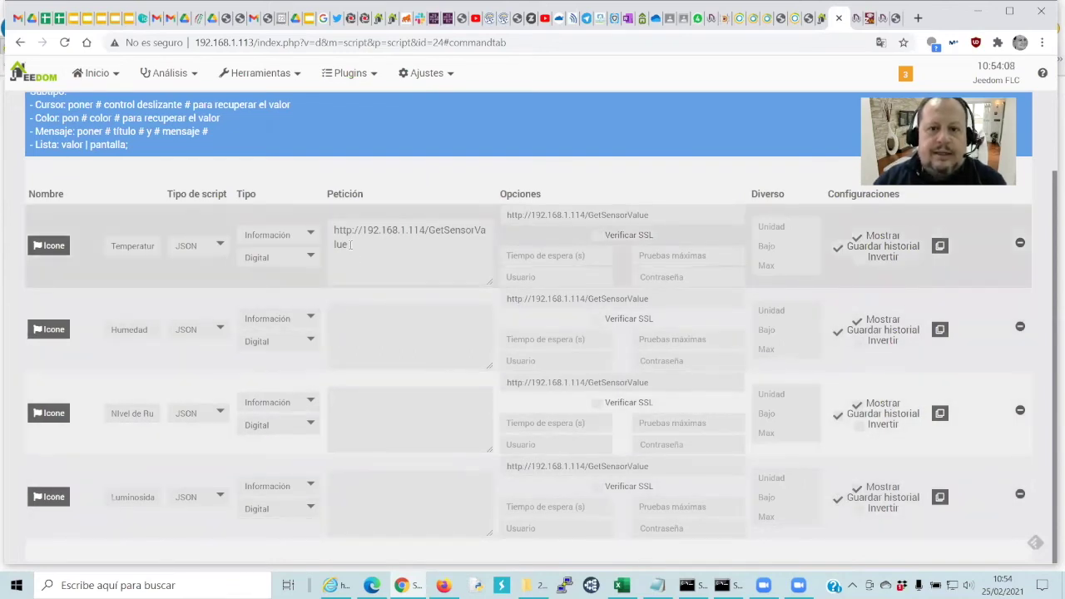
triple_click(336, 230)
key(Delete)
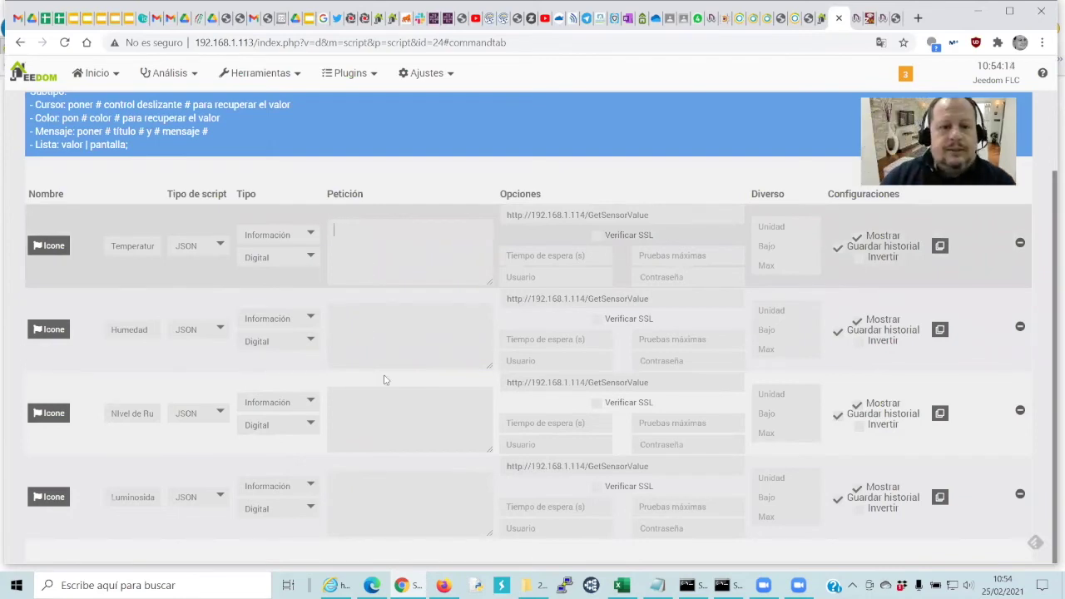
Fill the first two requests with the JSON keys temperature and umidity
click(352, 582)
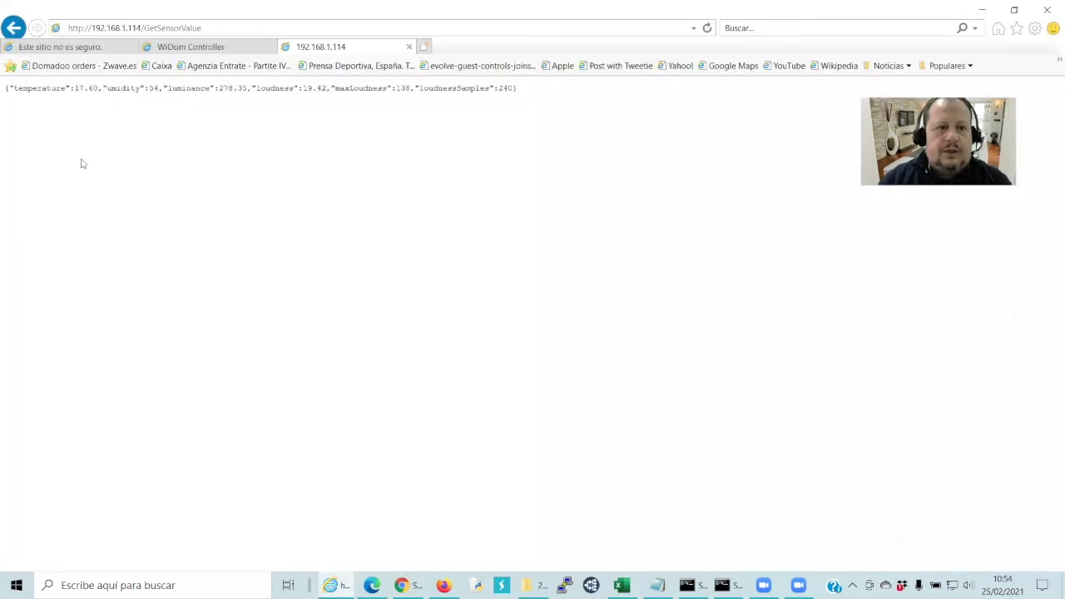
drag(30, 88, 20, 91)
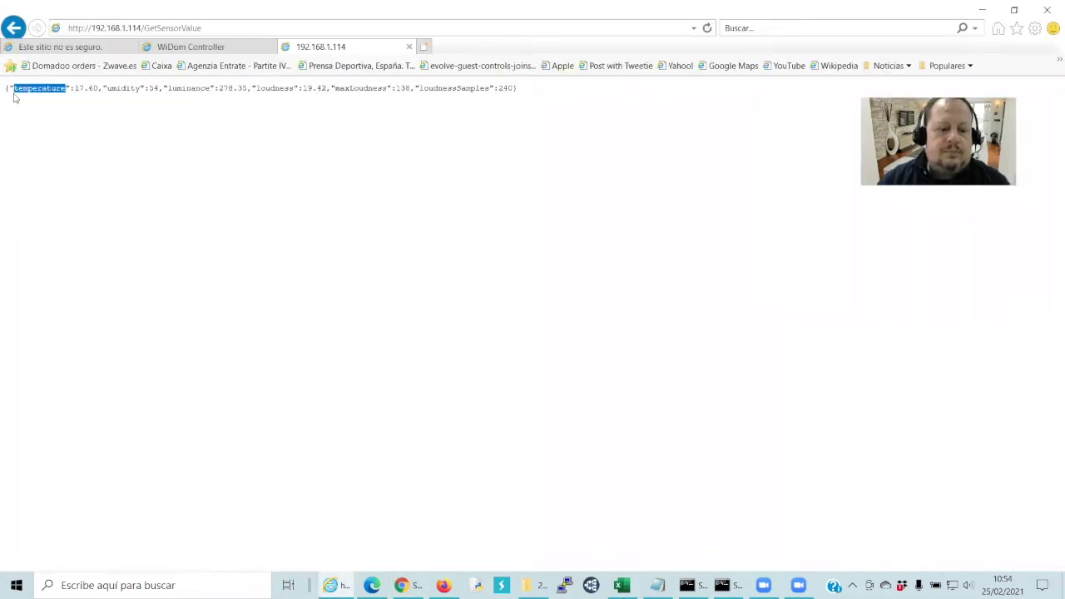
click(401, 585)
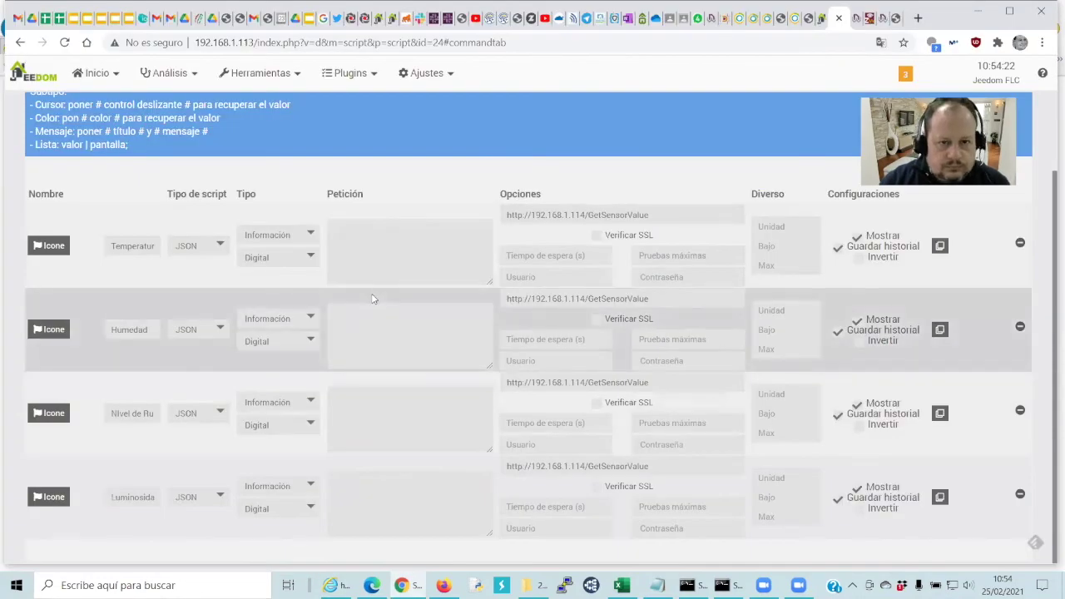
text(temperature)
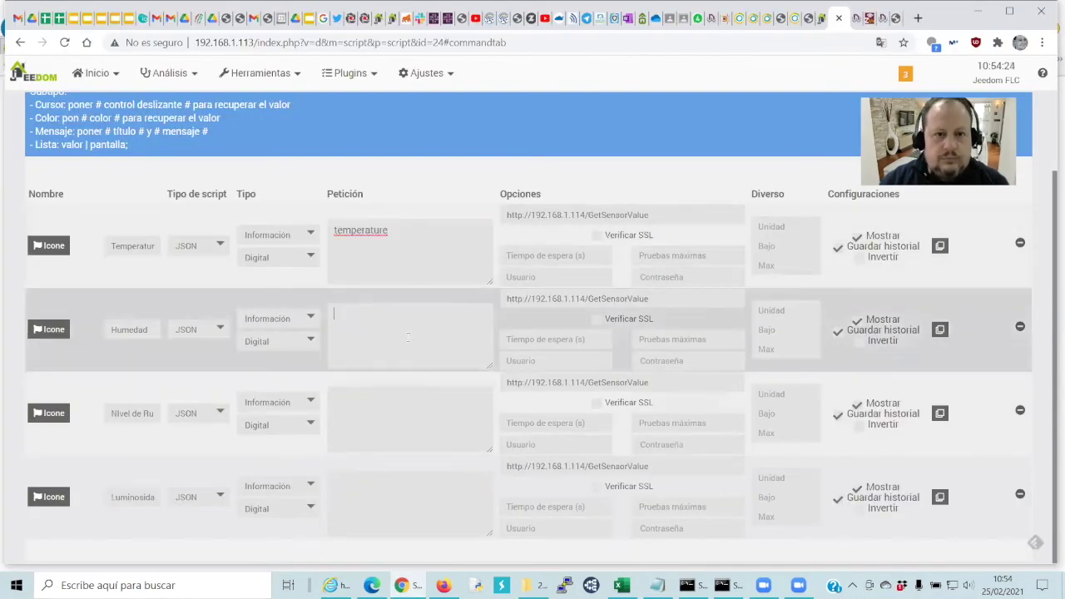
key(alt+Tab)
drag(140, 88, 113, 90)
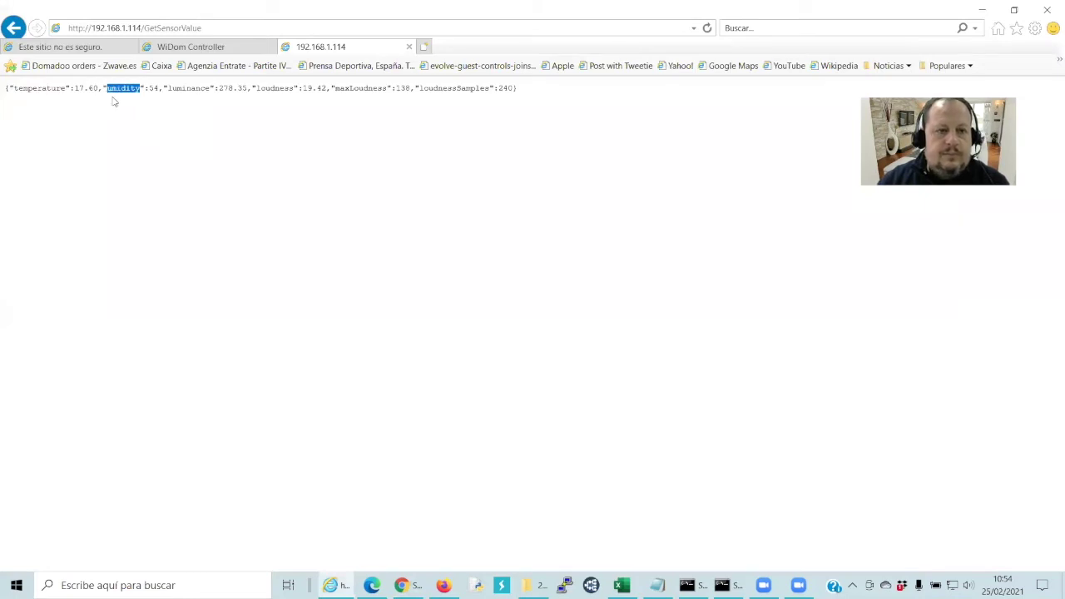
key(alt+Tab)
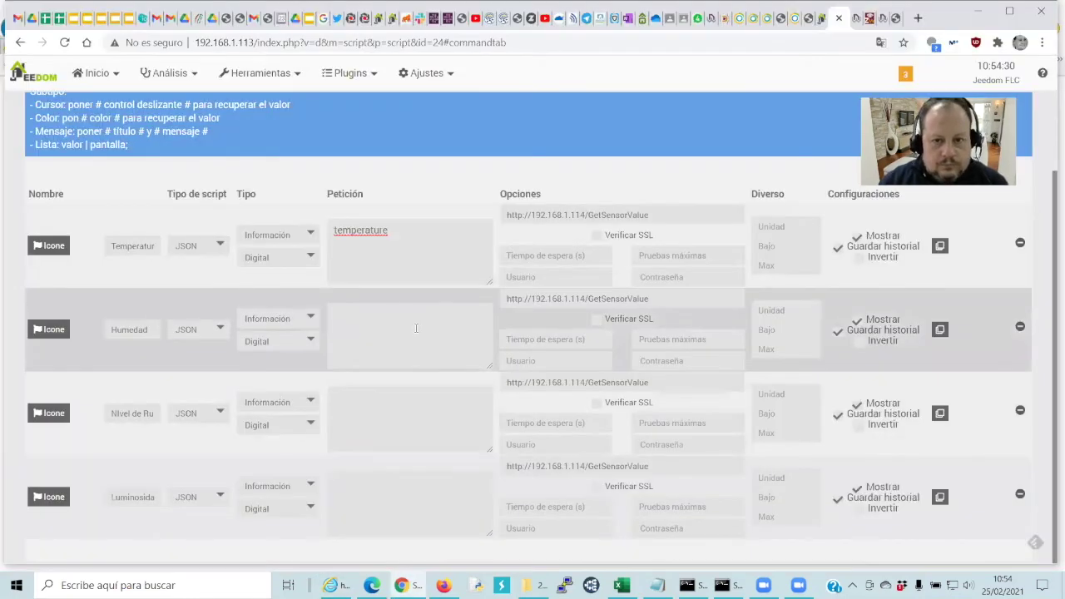
Paste the luminanc key from the WiDom JSON into the Luminosidad request
click(387, 427)
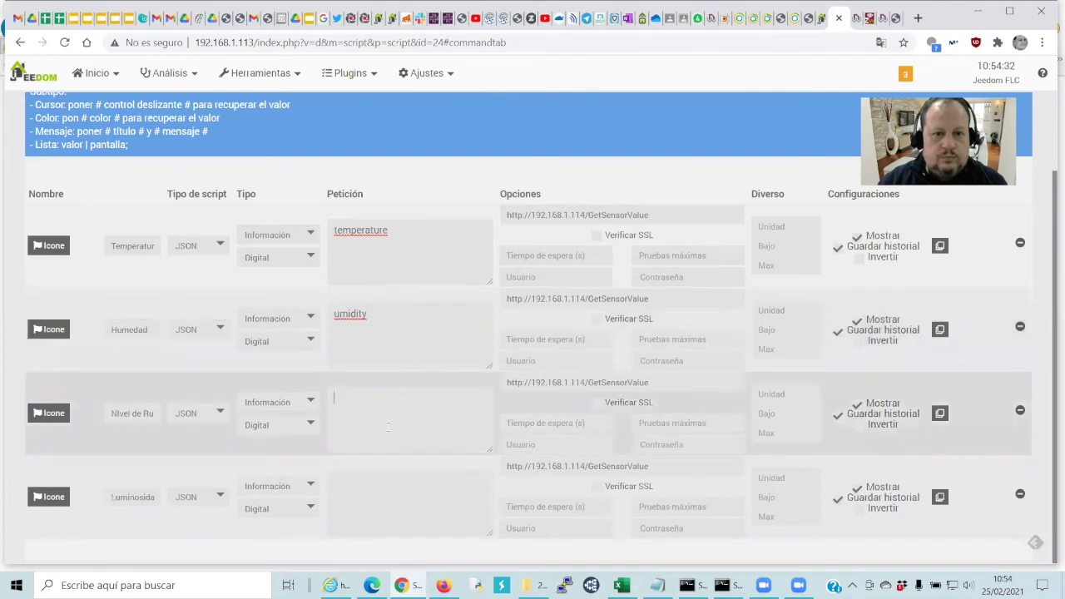
key(alt+Tab)
click(210, 89)
drag(208, 88, 171, 91)
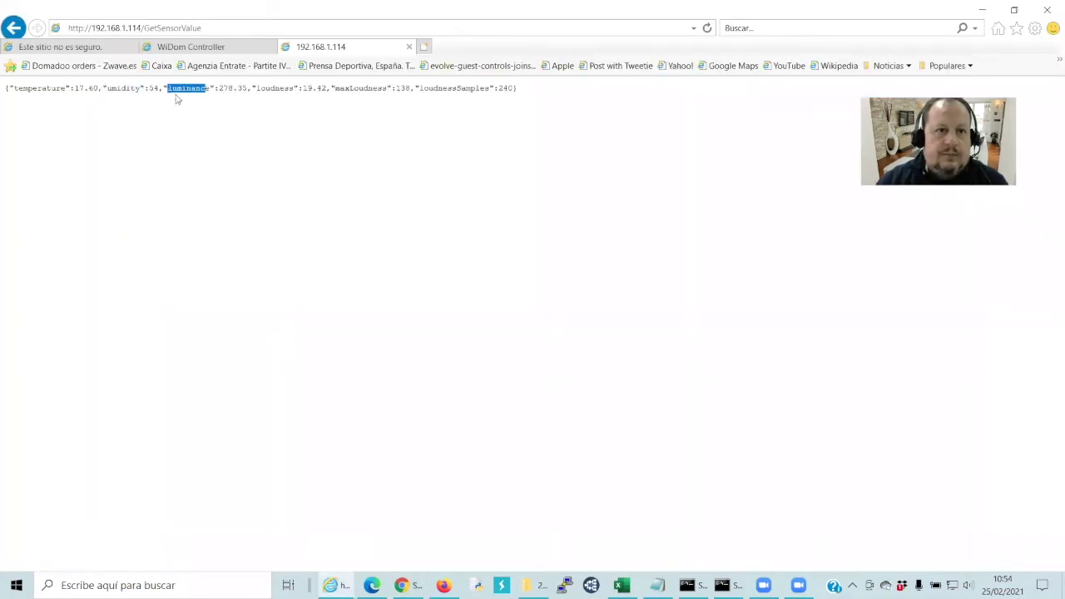
key(alt+Tab)
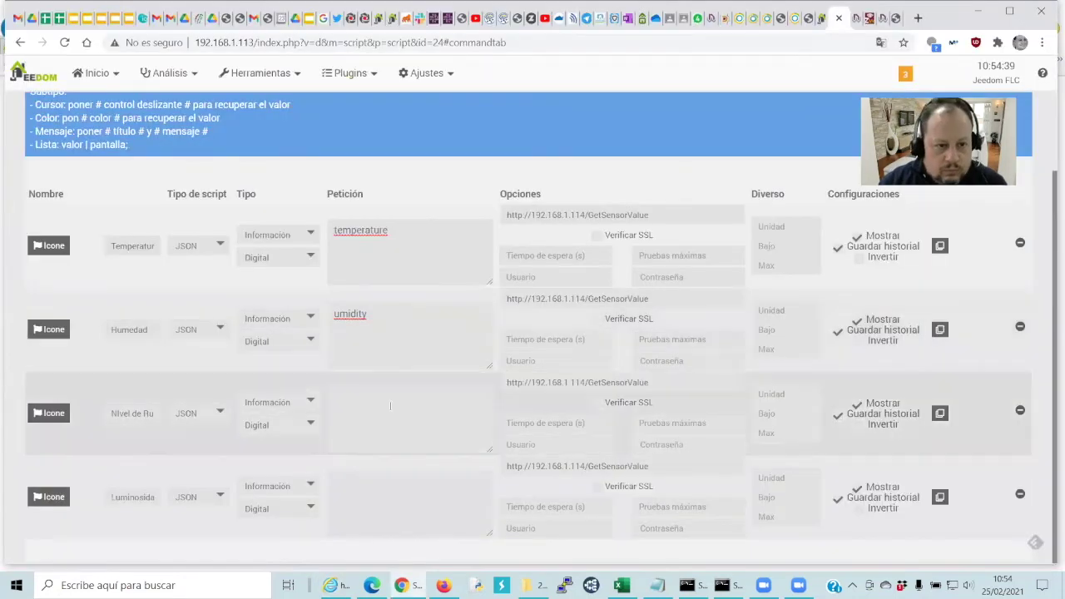
click(386, 490)
text(luminance)
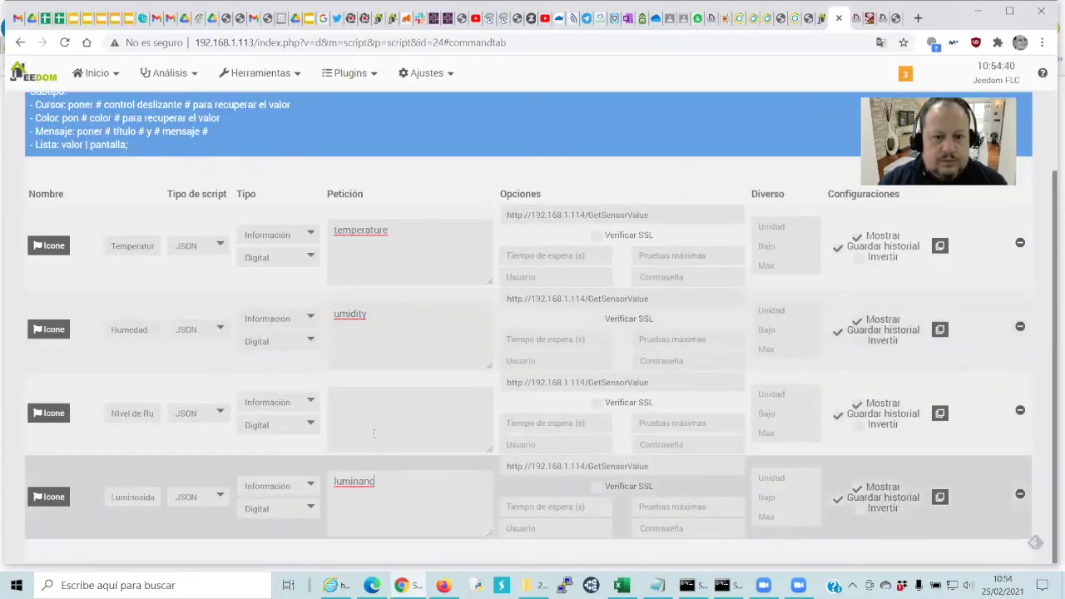
Paste the loudnes key from the WiDom JSON into the Nivel de Ruido request
key(alt+Tab)
drag(293, 90, 256, 90)
key(ctrl+c)
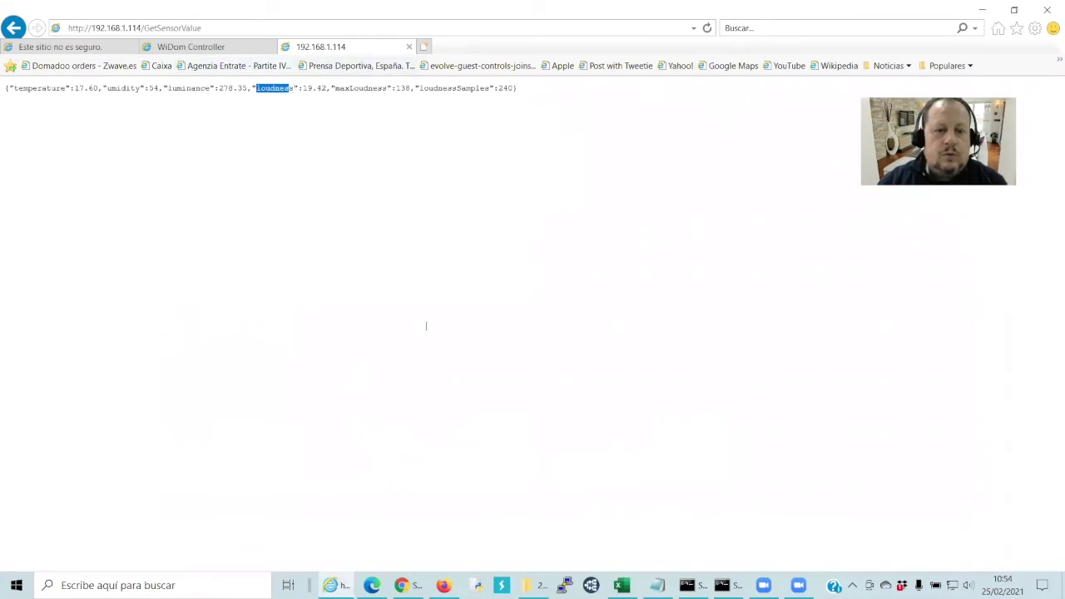
key(alt+Tab)
click(424, 400)
key(ctrl+v)
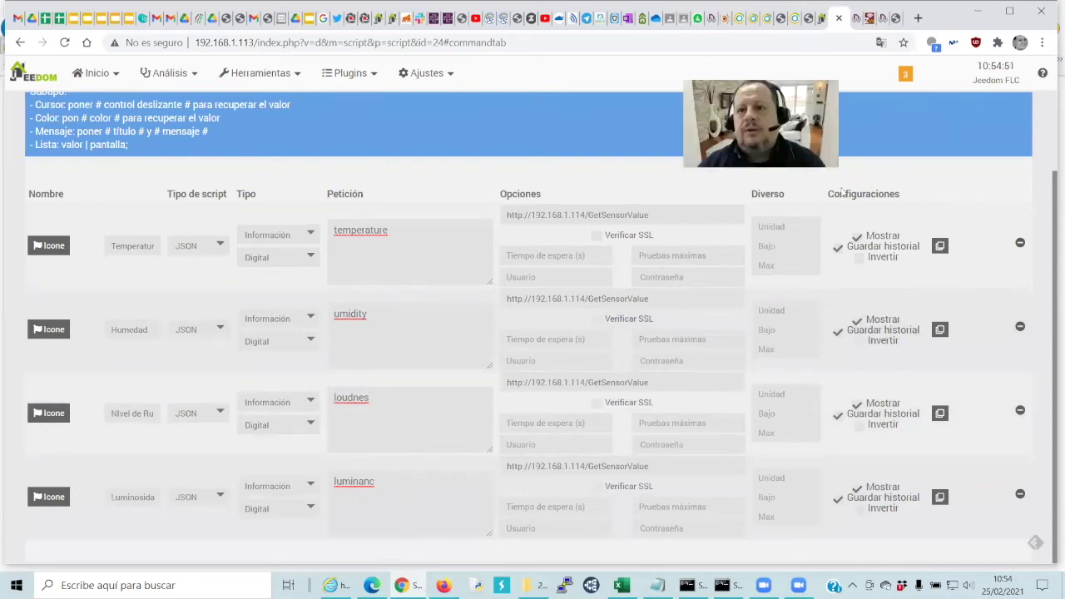
Save the device and complete the Luminosidad request key as 'luminance'
key(ctrl+s)
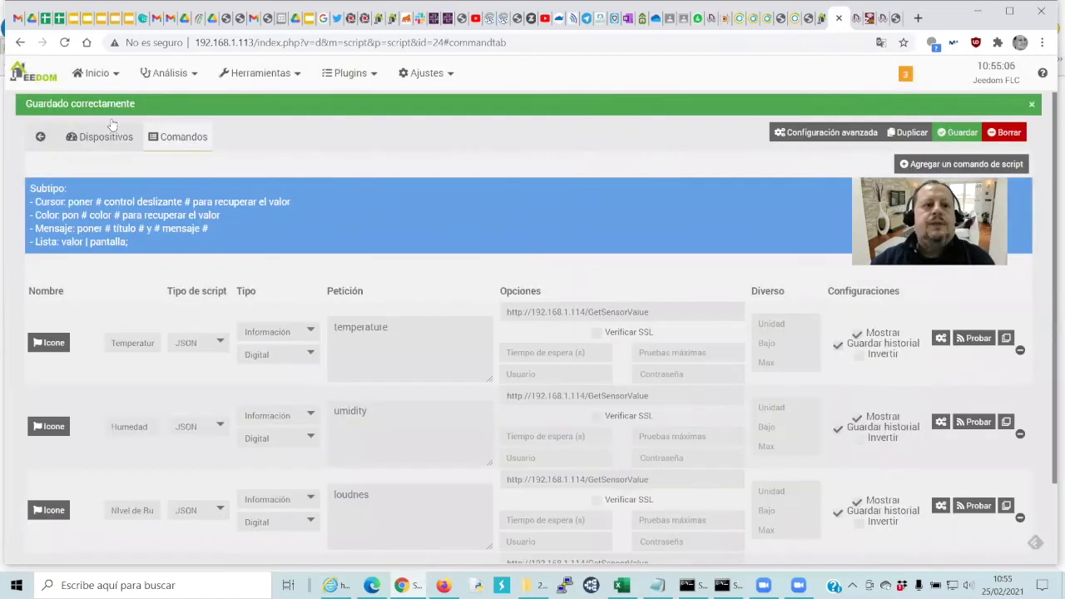
scroll(496, 199, down, 1)
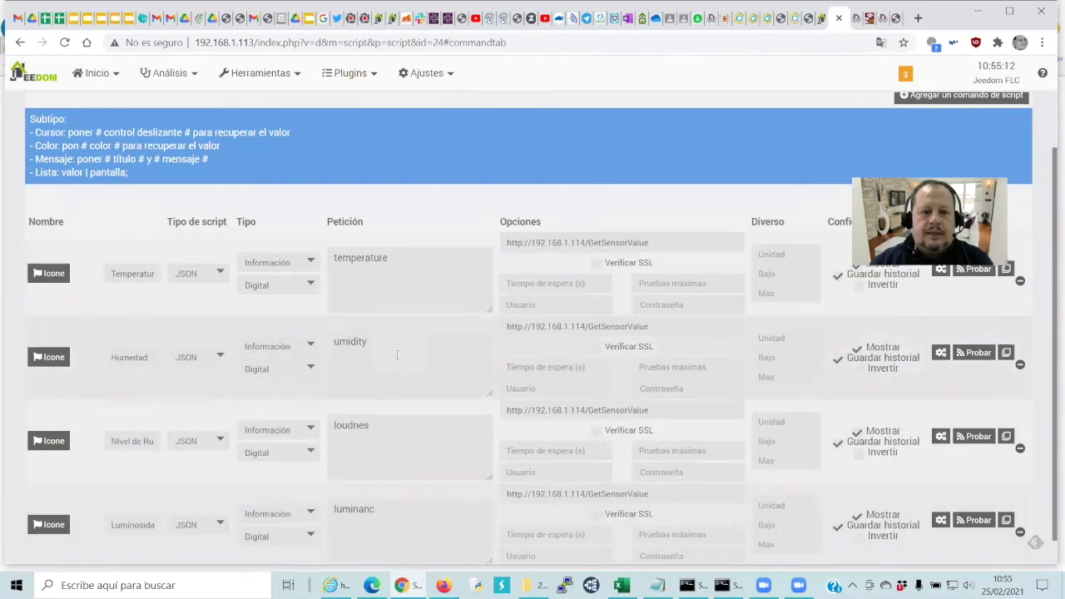
click(401, 517)
text(e)
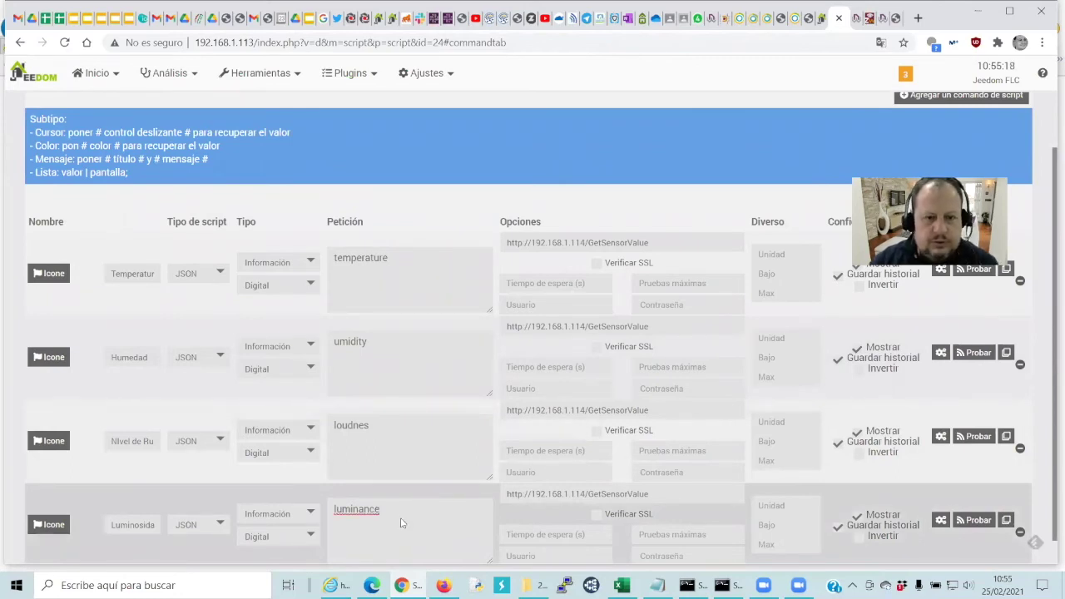
Verify the request keys against the WiDom JSON, save again, and show the general device settings
key(alt+Tab)
key(alt+Tab)
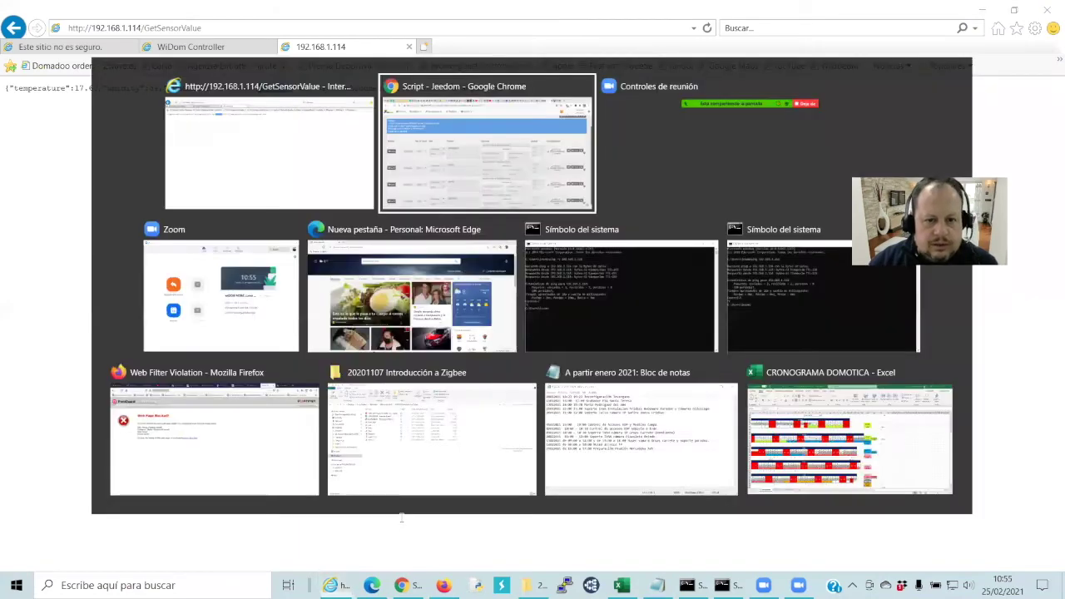
scroll(396, 350, down, 1)
key(alt+Tab)
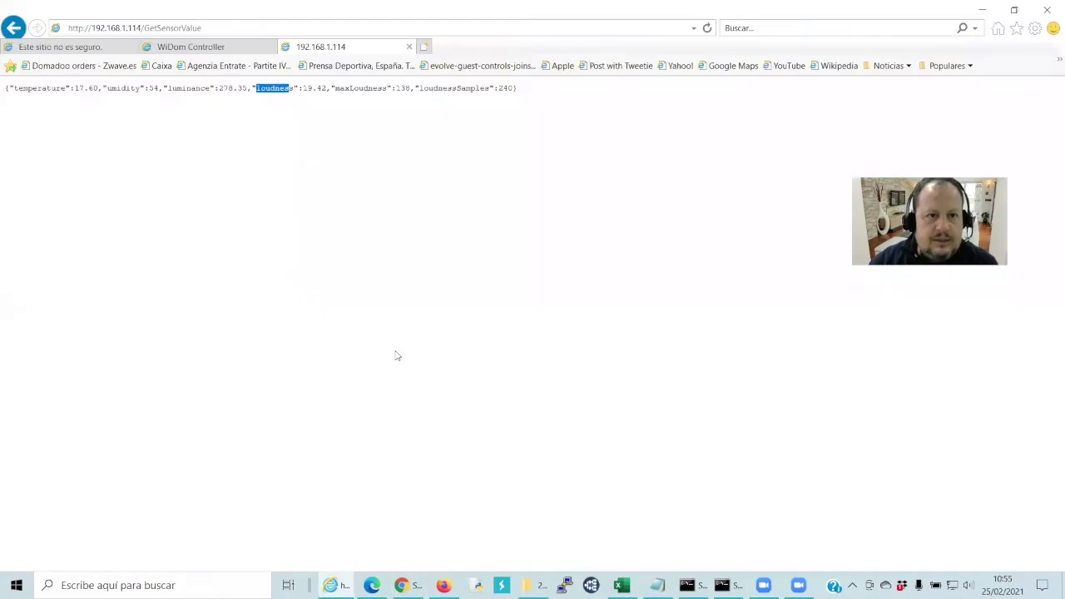
key(alt+Tab)
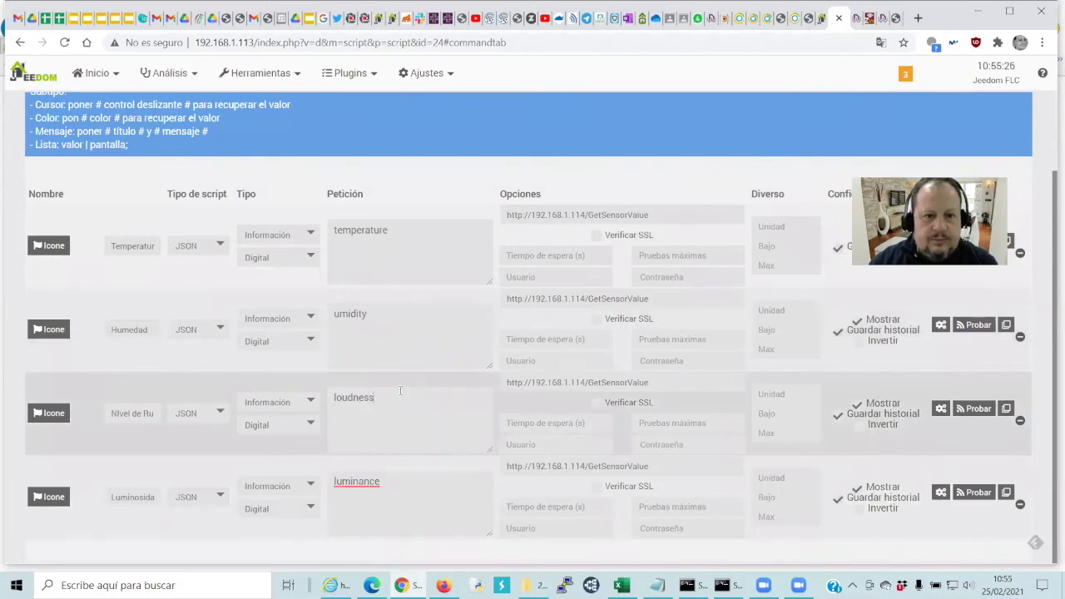
key(alt+Tab)
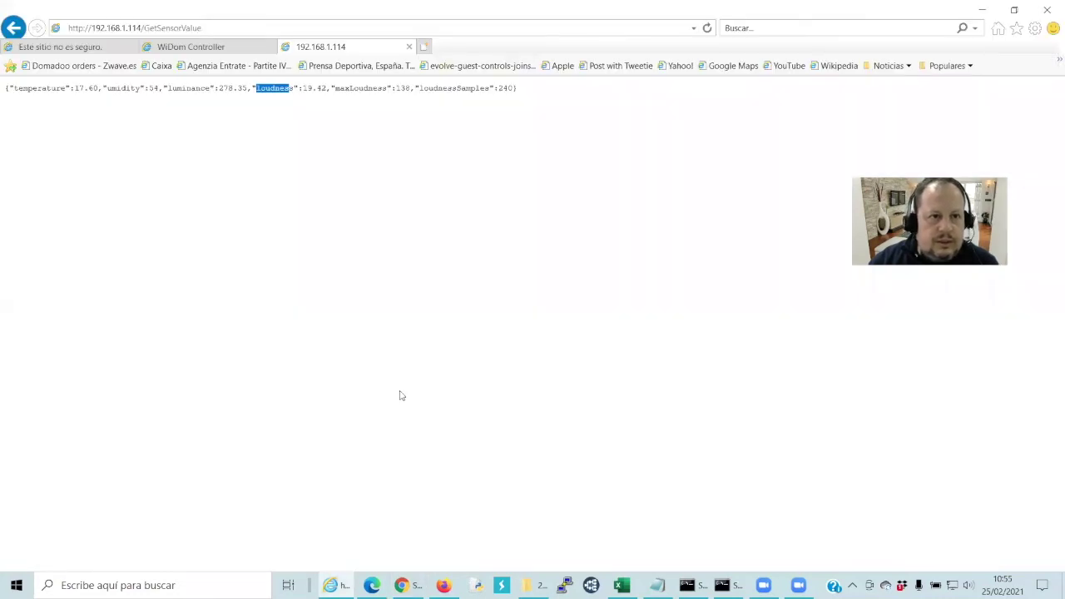
key(alt+Tab)
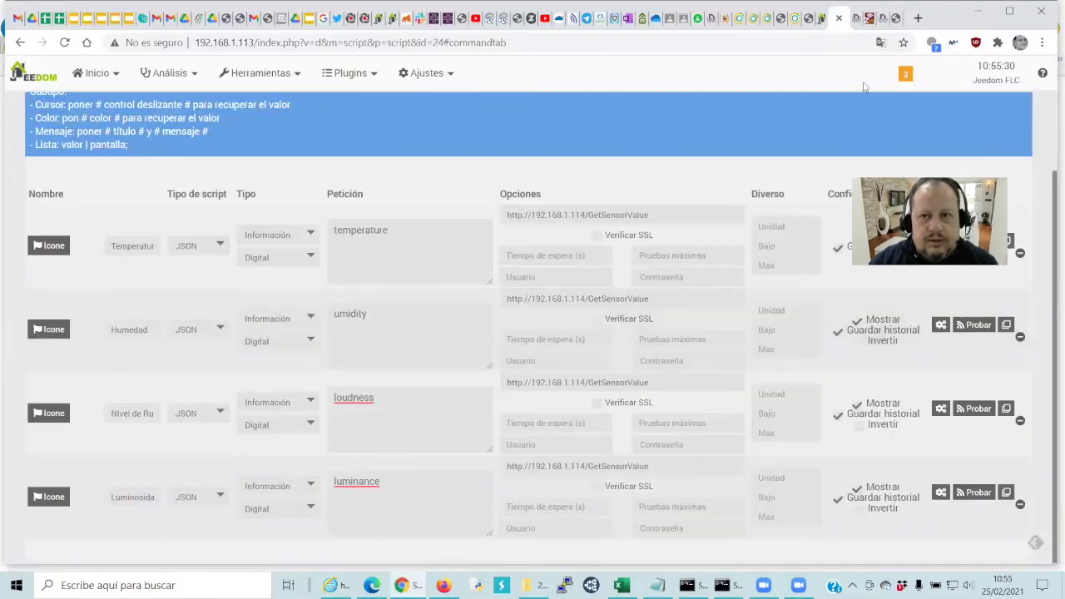
key(ctrl+s)
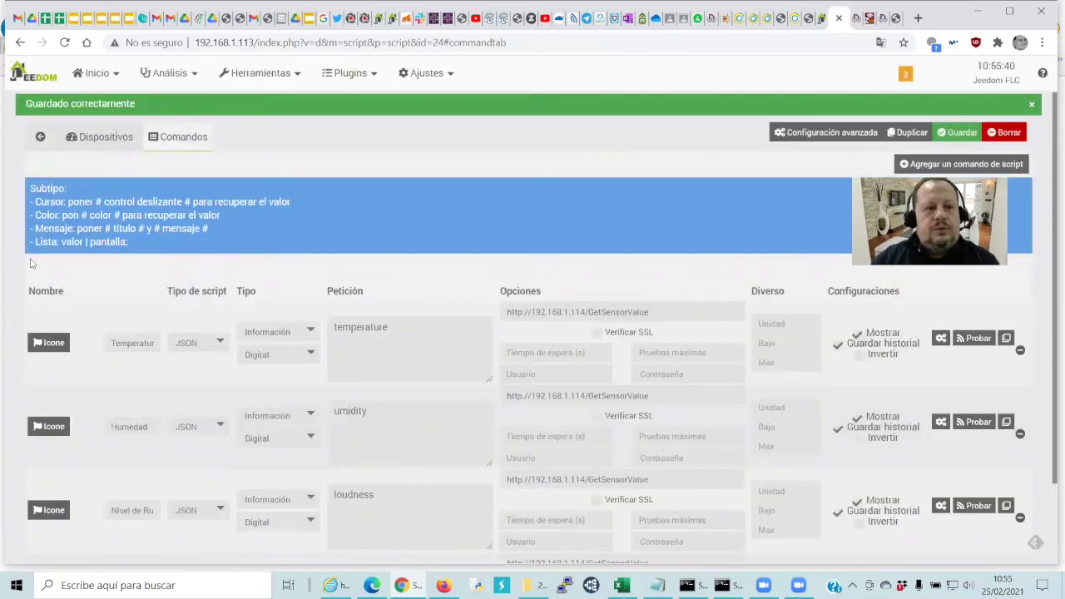
click(102, 138)
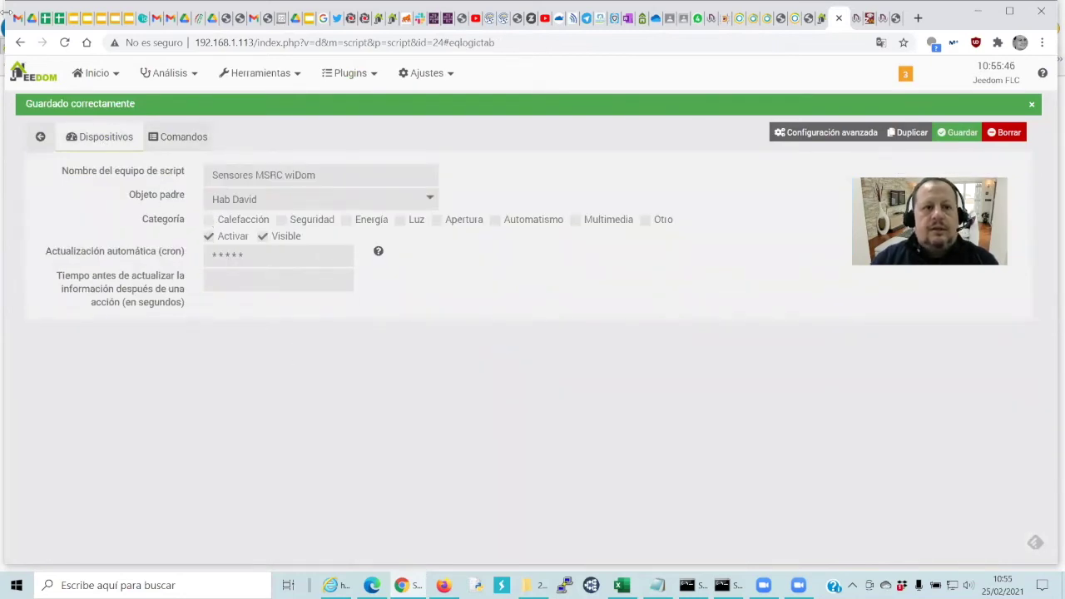
Open the Hab David dashboard from the Inicio menu
click(96, 73)
mouse_move(113, 123)
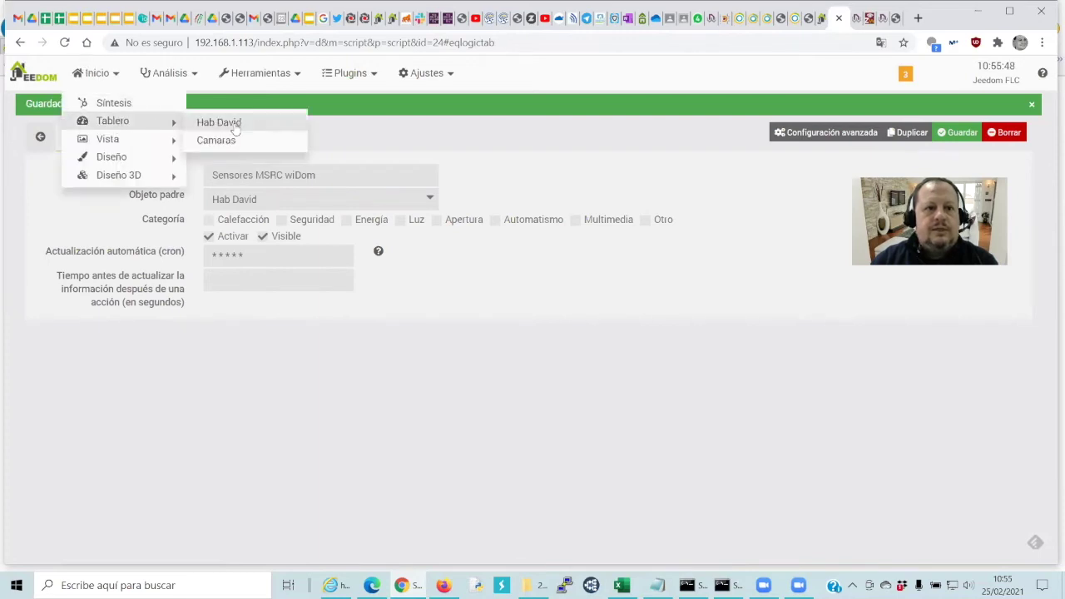
click(287, 137)
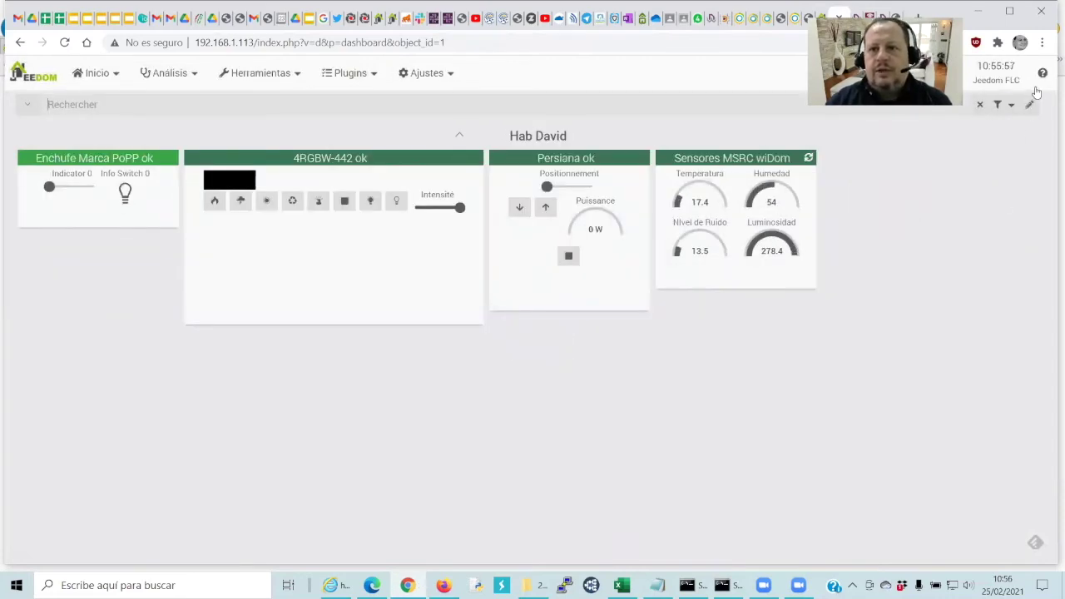
Widen the Sensores MSRC wiDom widget so its gauges fit one row, then leave edit mode
drag(815, 288, 986, 242)
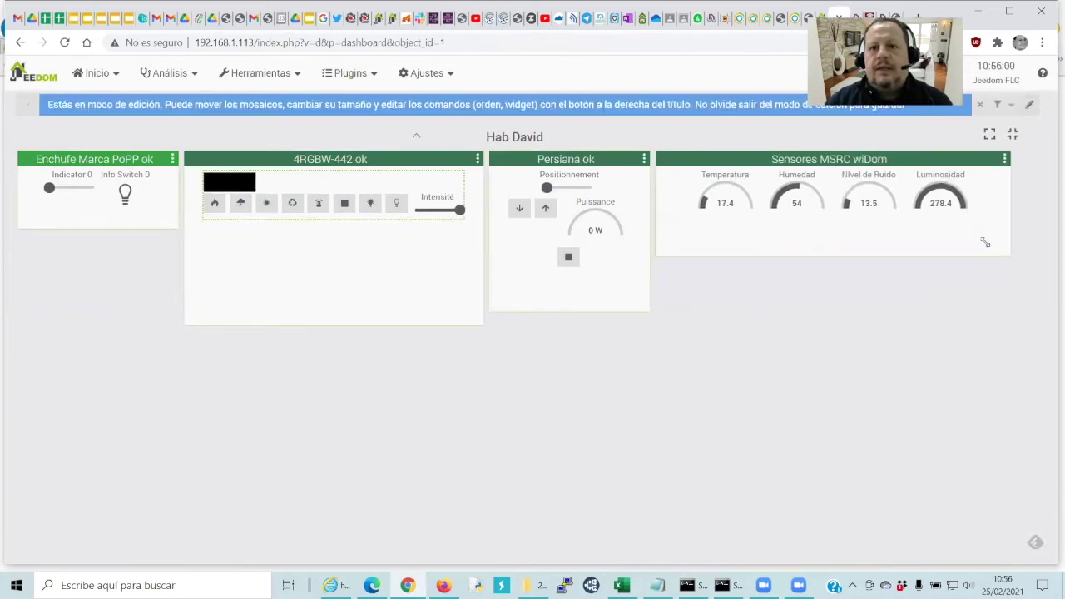
right_click(985, 242)
click(998, 137)
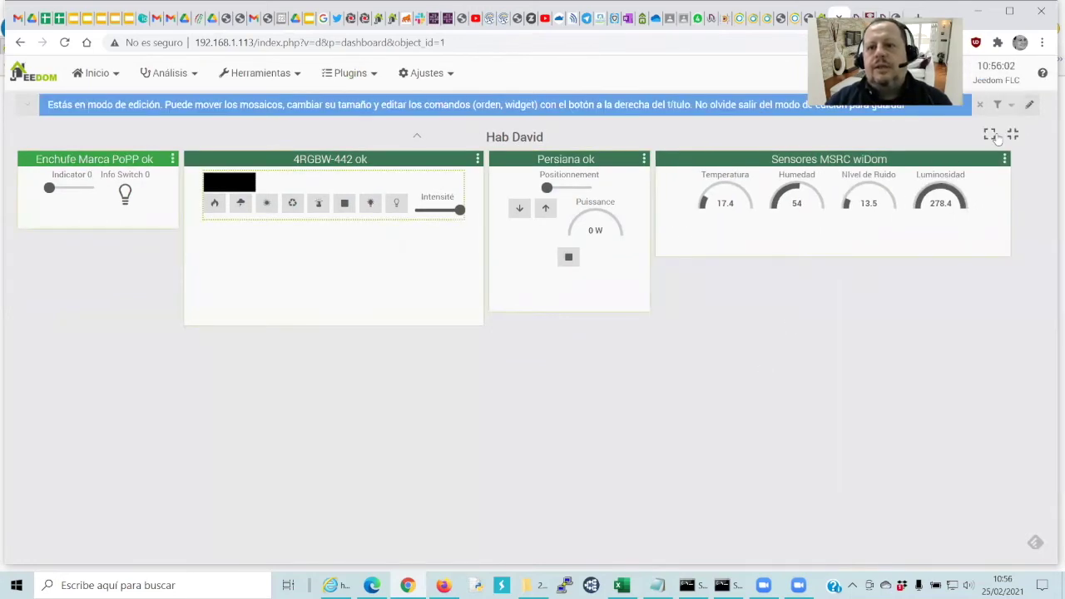
click(1031, 105)
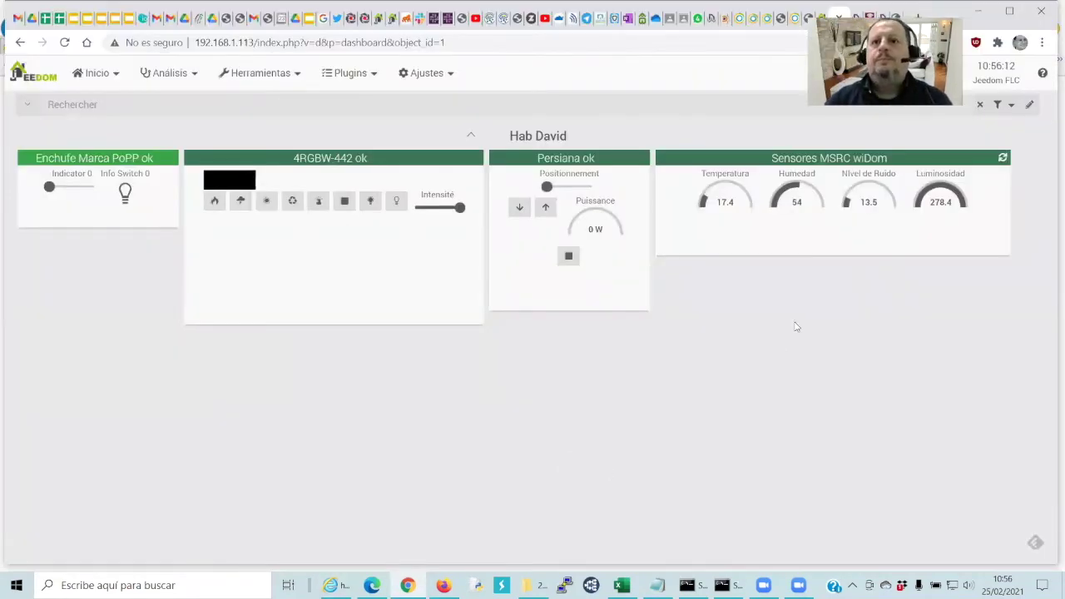
Refresh the widget's readings and switch to the eedomus tab
mouse_move(727, 209)
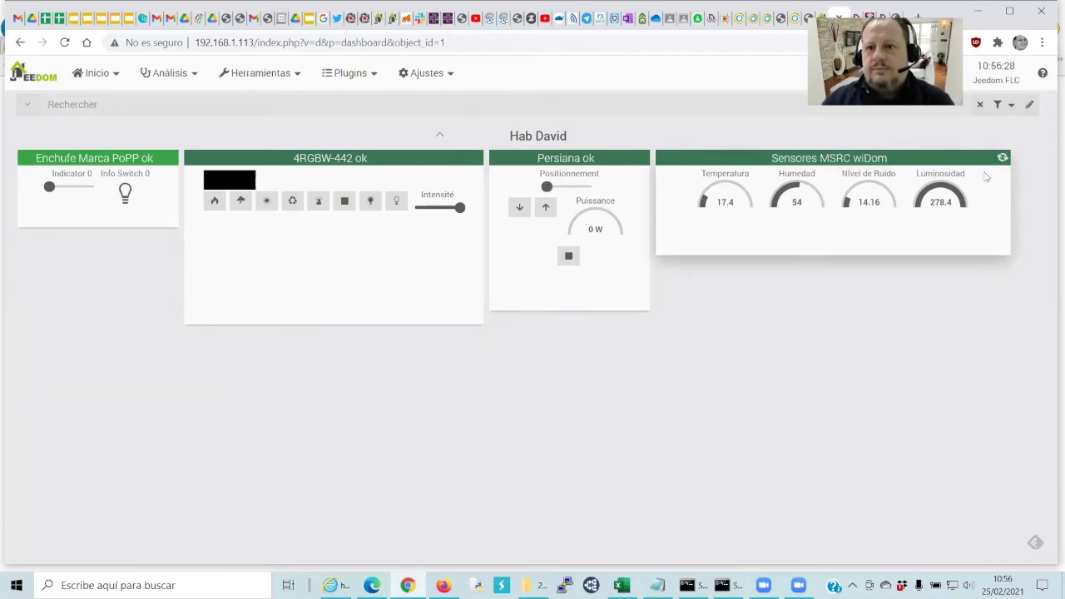
mouse_move(976, 186)
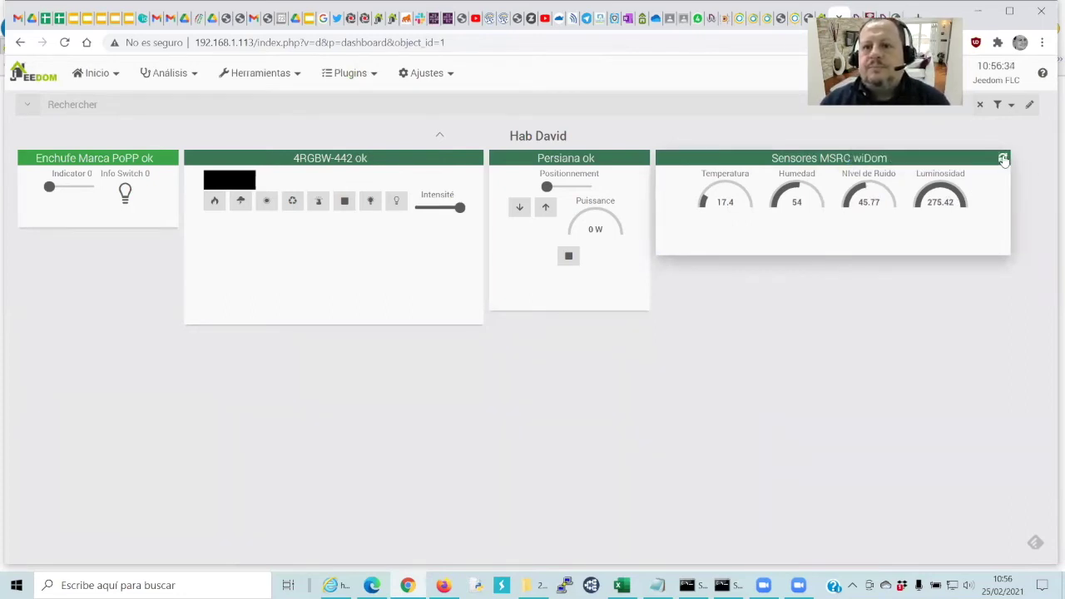
click(1004, 160)
mouse_move(945, 227)
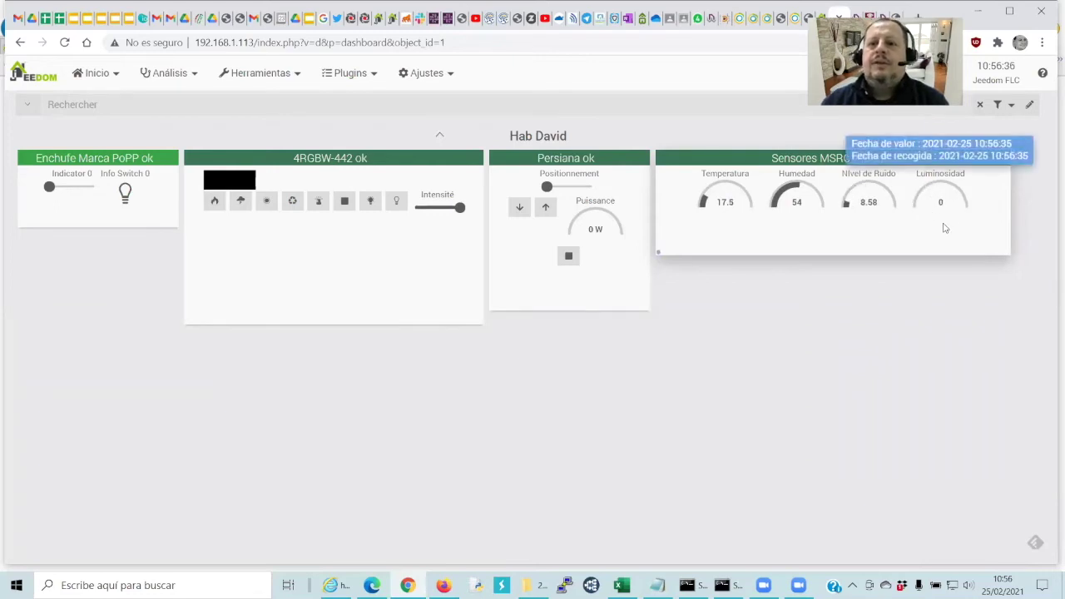
click(734, 18)
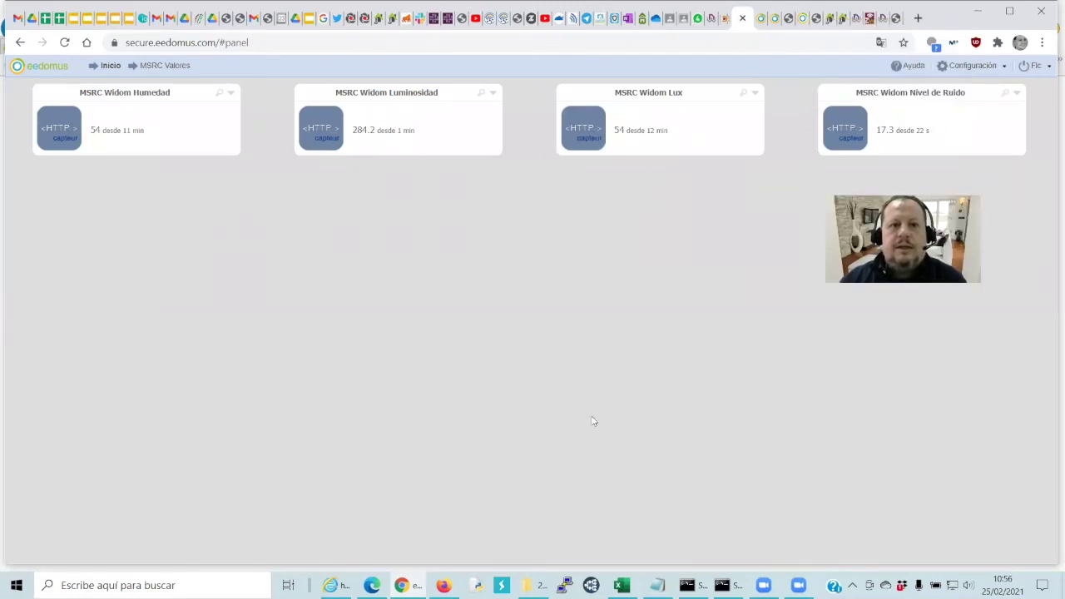
Reload the WiDom sensor JSON in Internet Explorer to see the latest readings
click(335, 585)
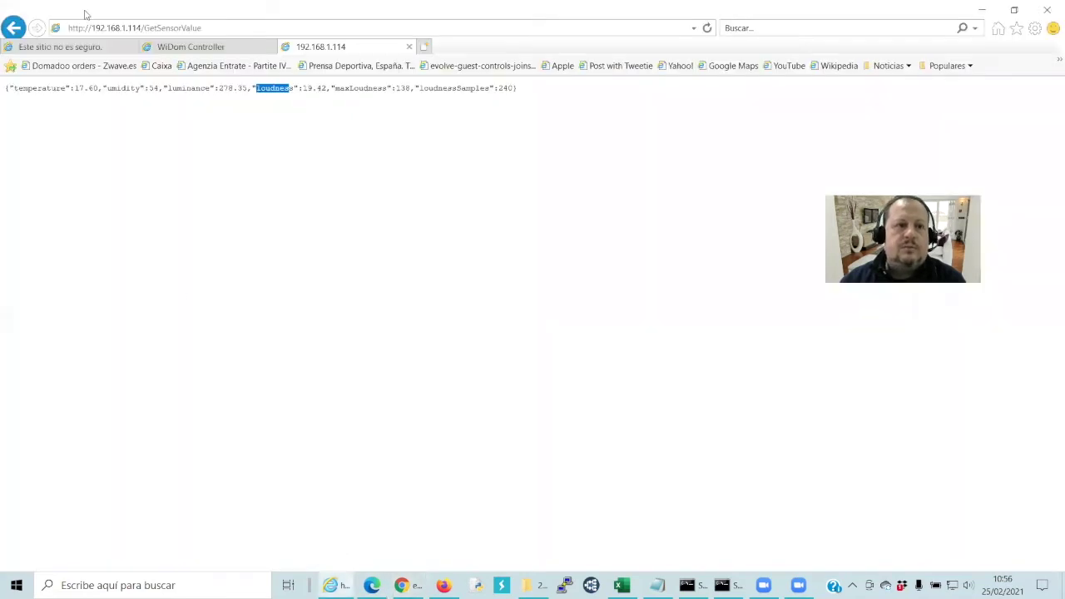
click(706, 27)
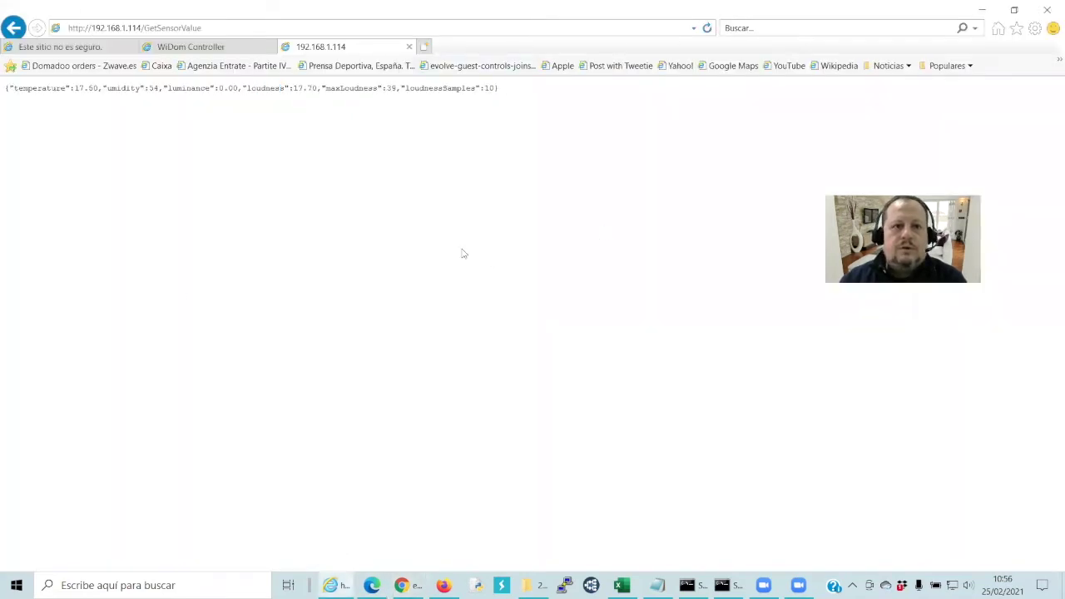
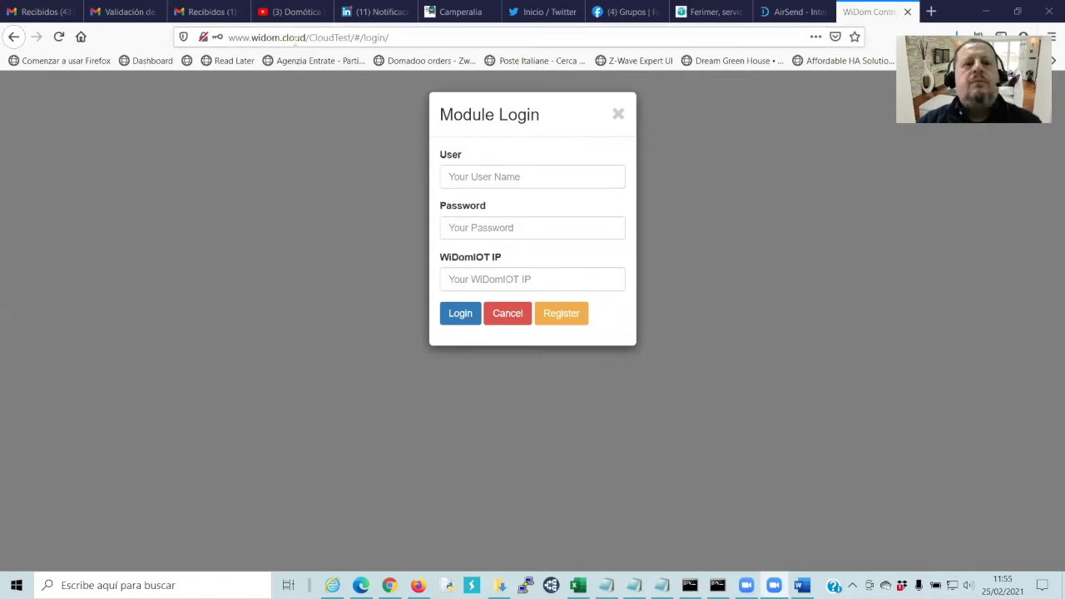
Log in to the WiDom module at 192.168.1.119 with the admin user and its password
click(232, 38)
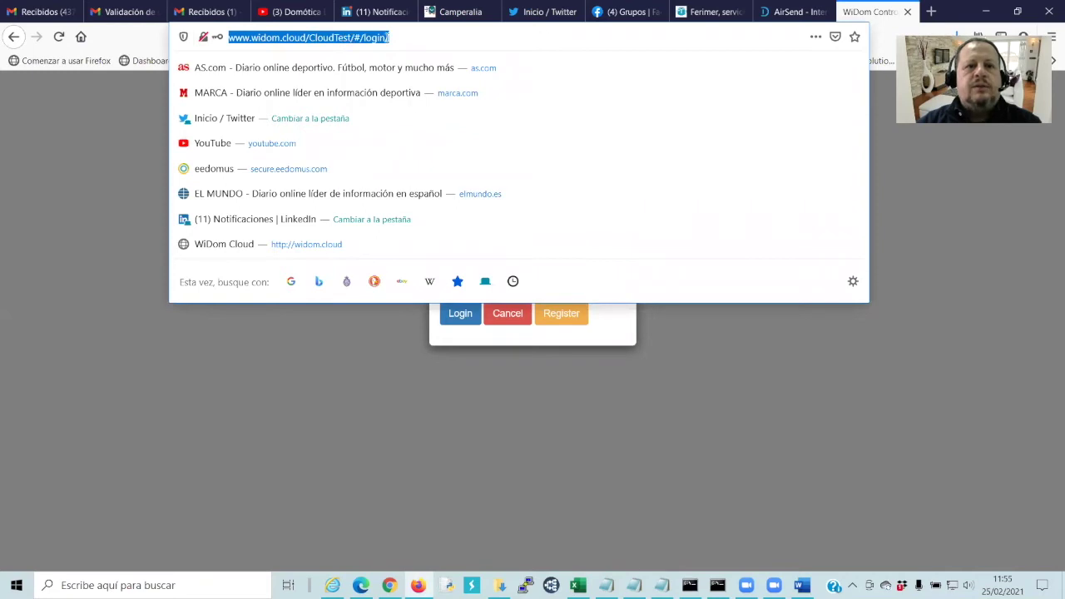
click(271, 415)
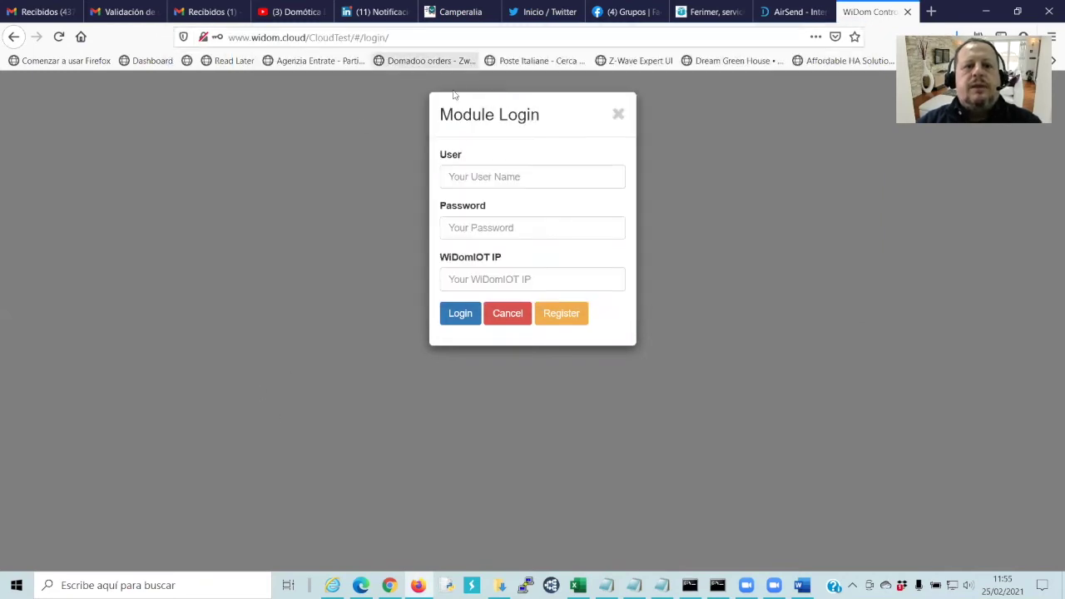
click(474, 176)
text(admi)
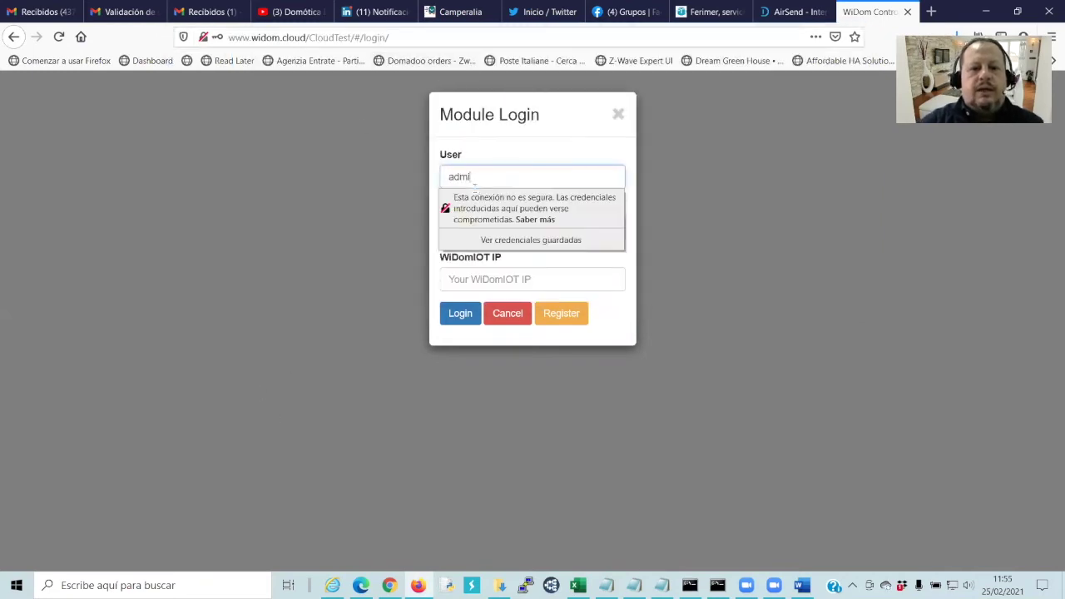
text(n)
key(Tab)
text(admin)
key(Tab)
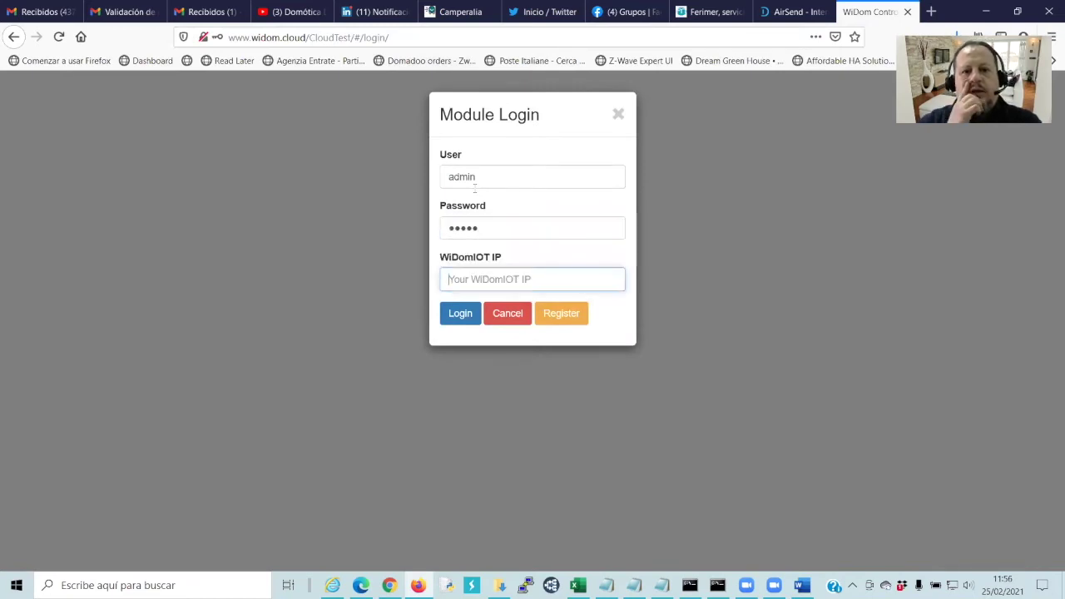
text(192.168.1.119)
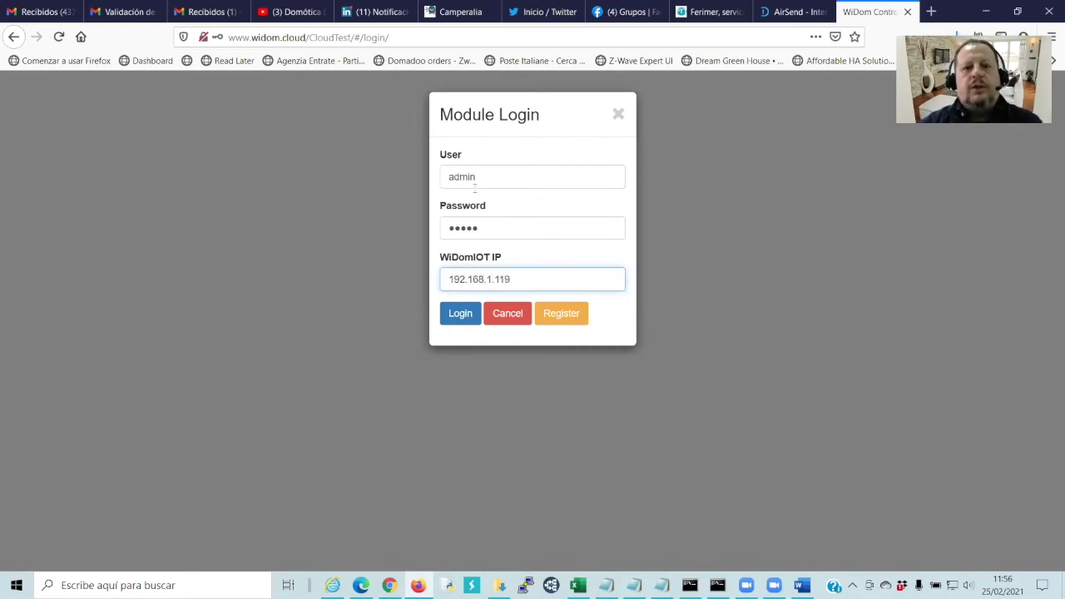
click(476, 311)
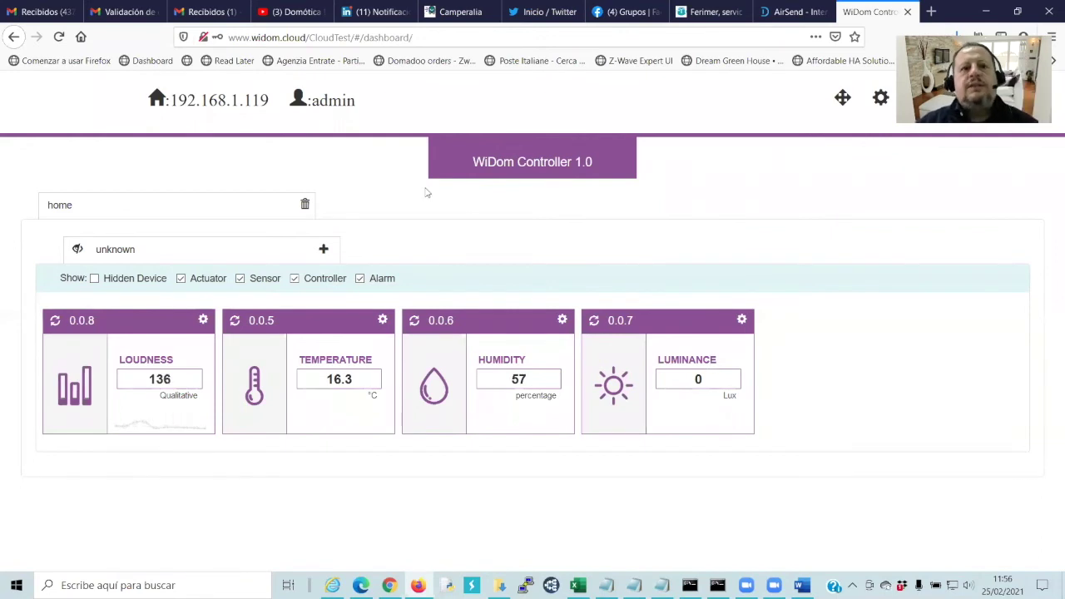
Open and cancel the add-node form, then open the module's Home Configuration
click(322, 249)
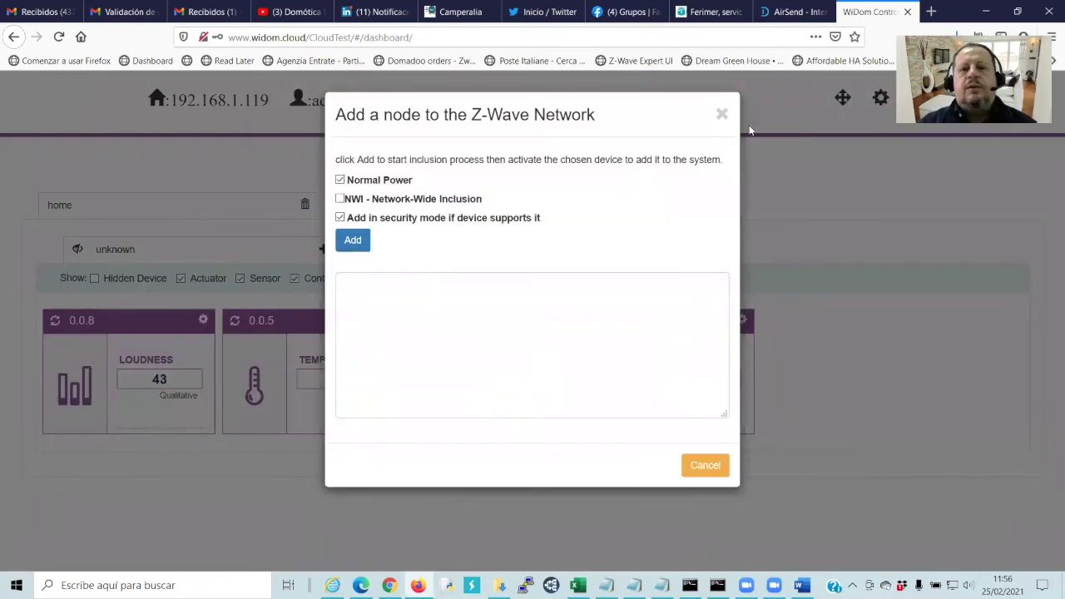
click(722, 115)
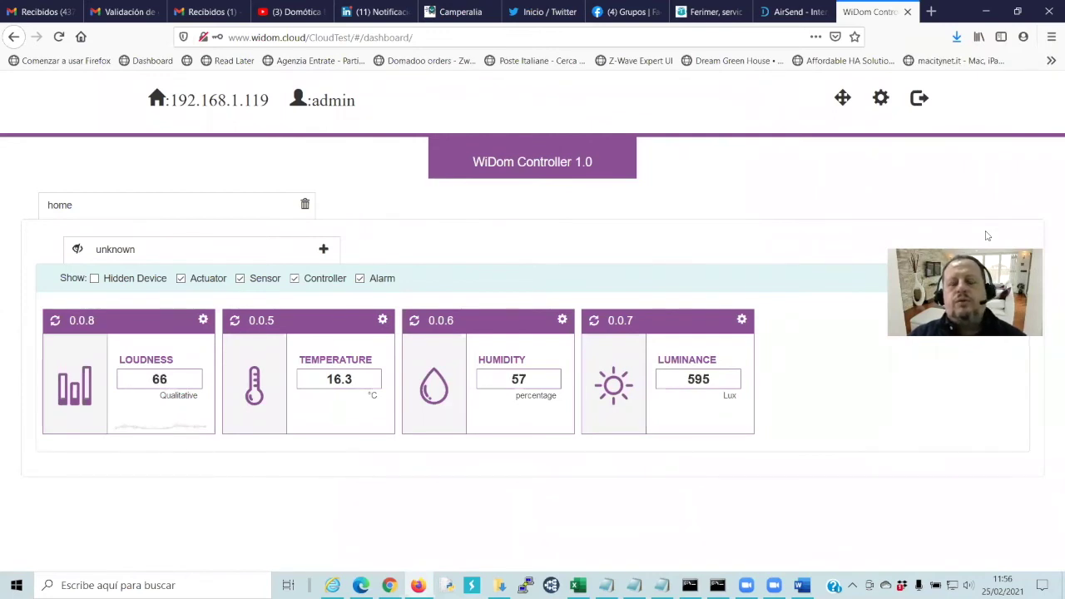
click(881, 99)
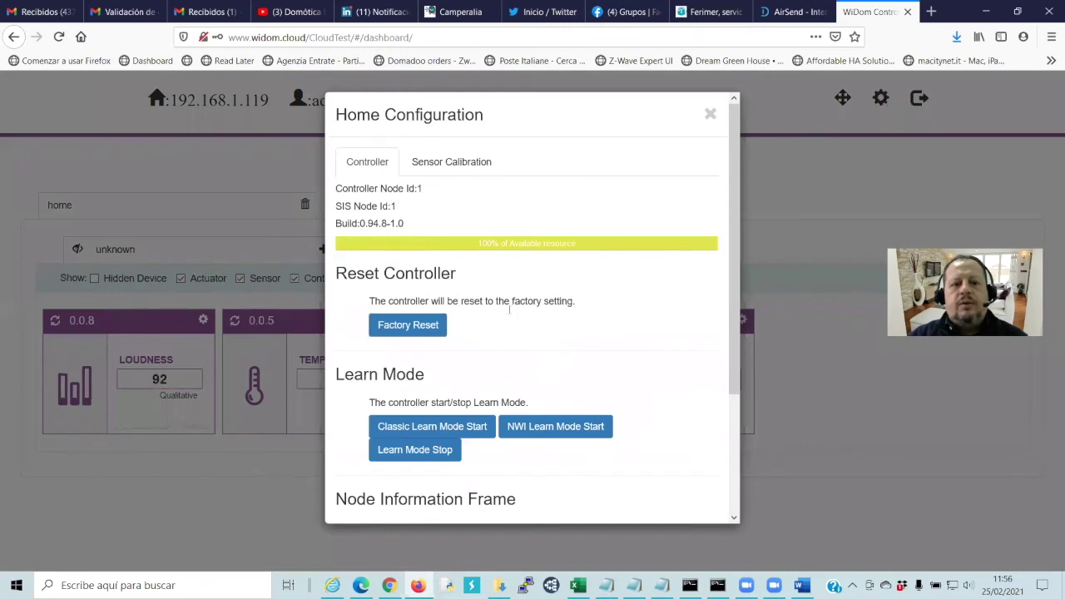
click(441, 426)
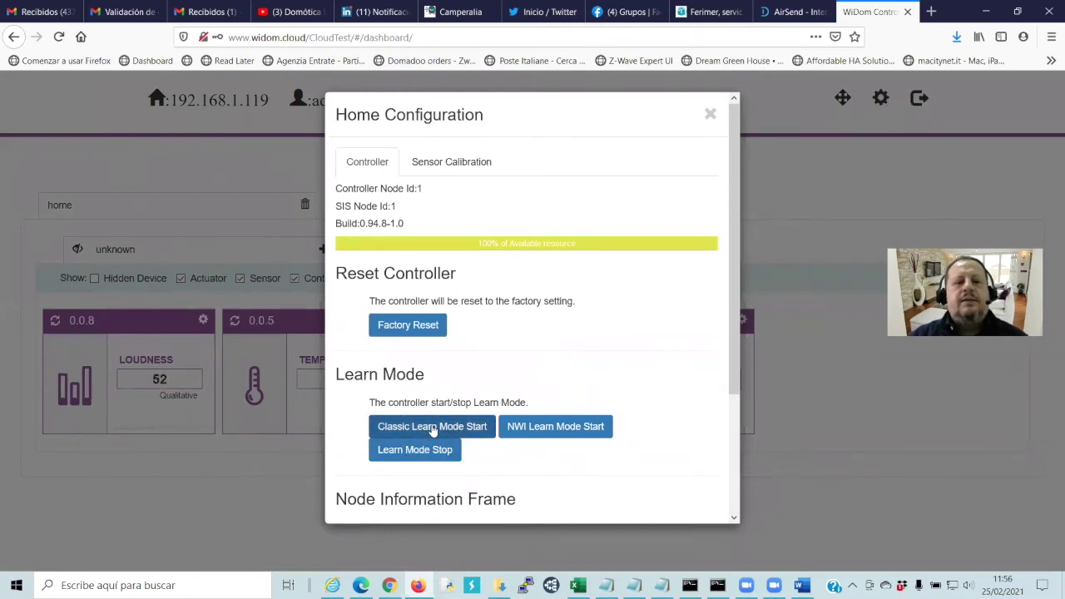
click(505, 354)
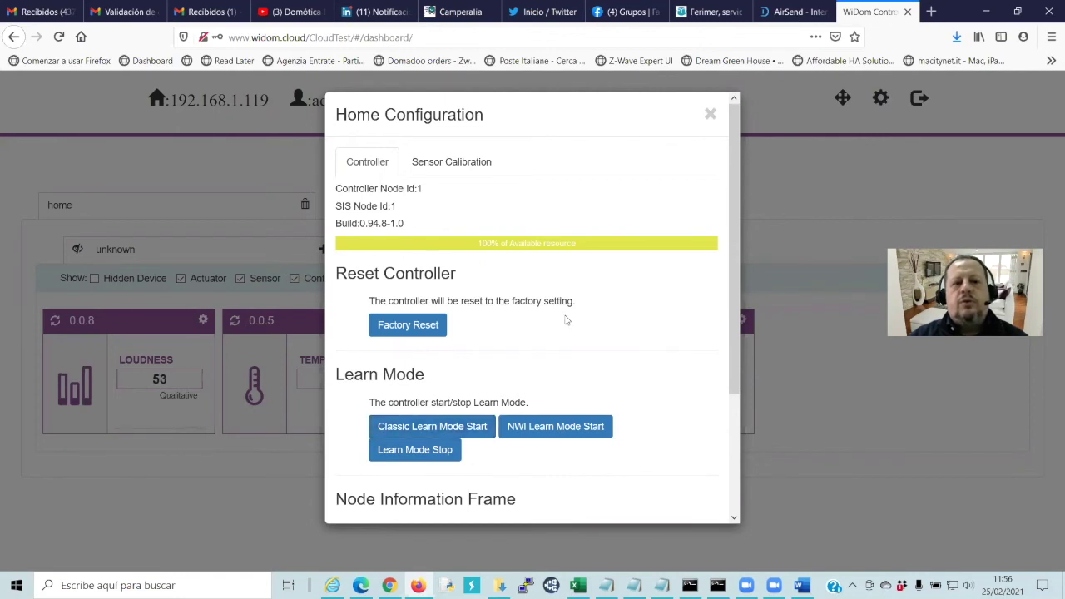
Highlight the Controller Node Id:1 line, then go to the eedomus home page
scroll(565, 320, down, 3)
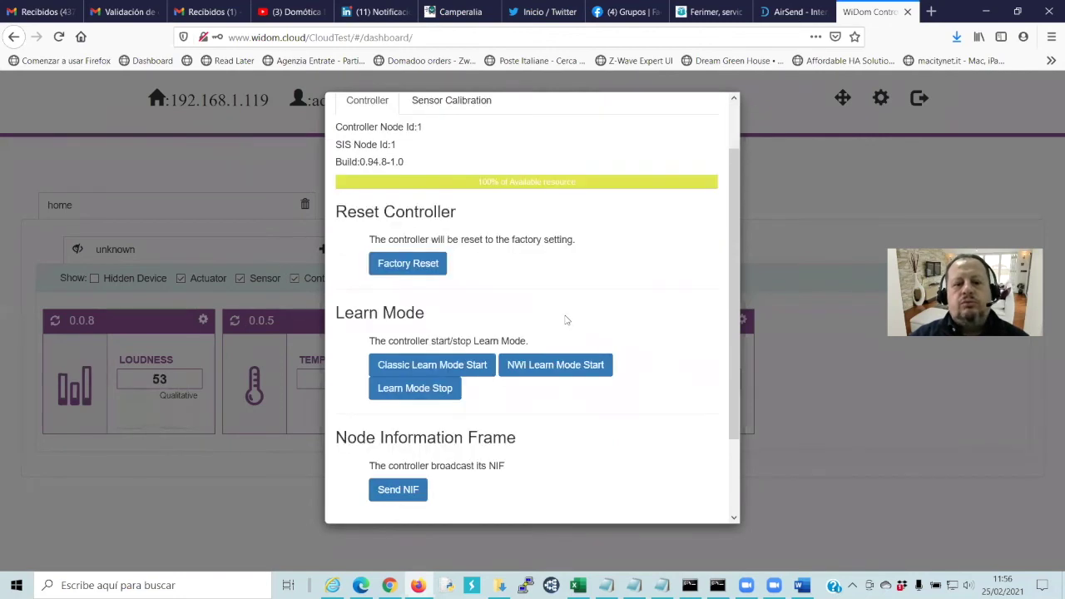
scroll(565, 321, up, 3)
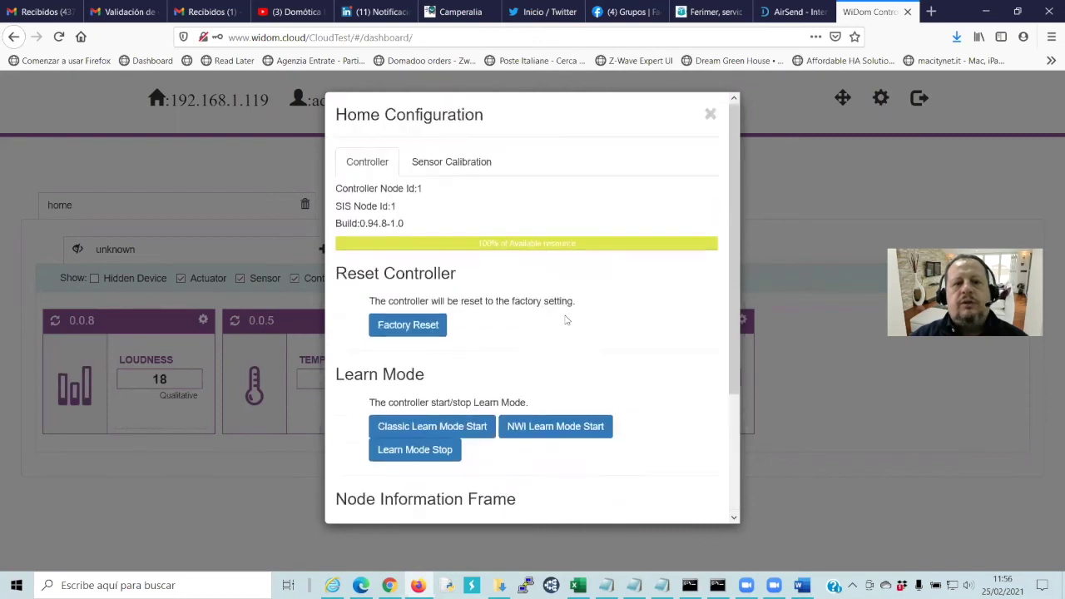
drag(336, 189, 431, 190)
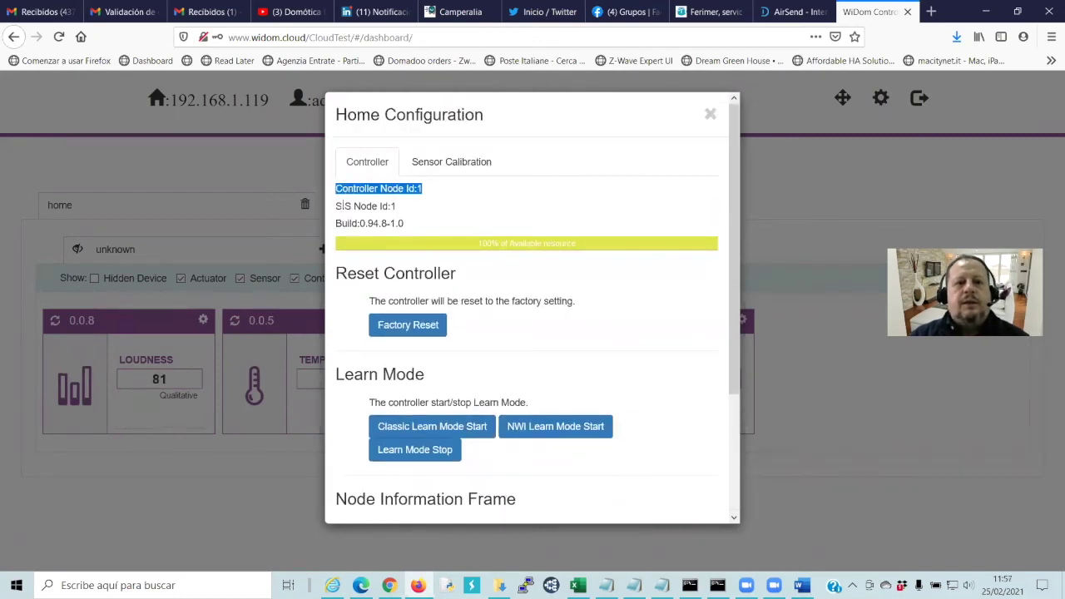
drag(336, 189, 439, 199)
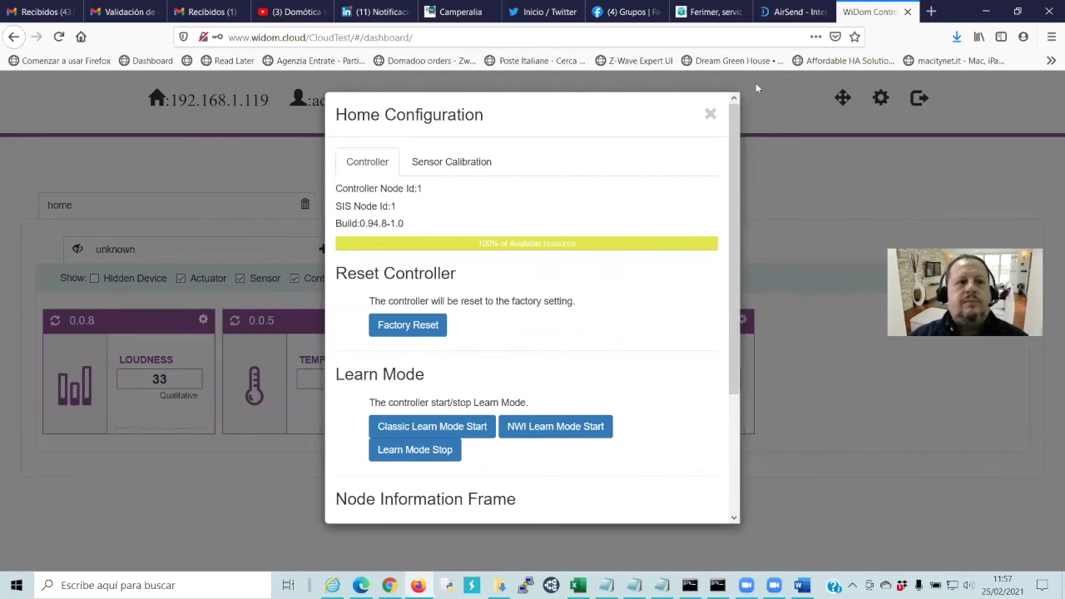
key(alt+Tab)
click(114, 69)
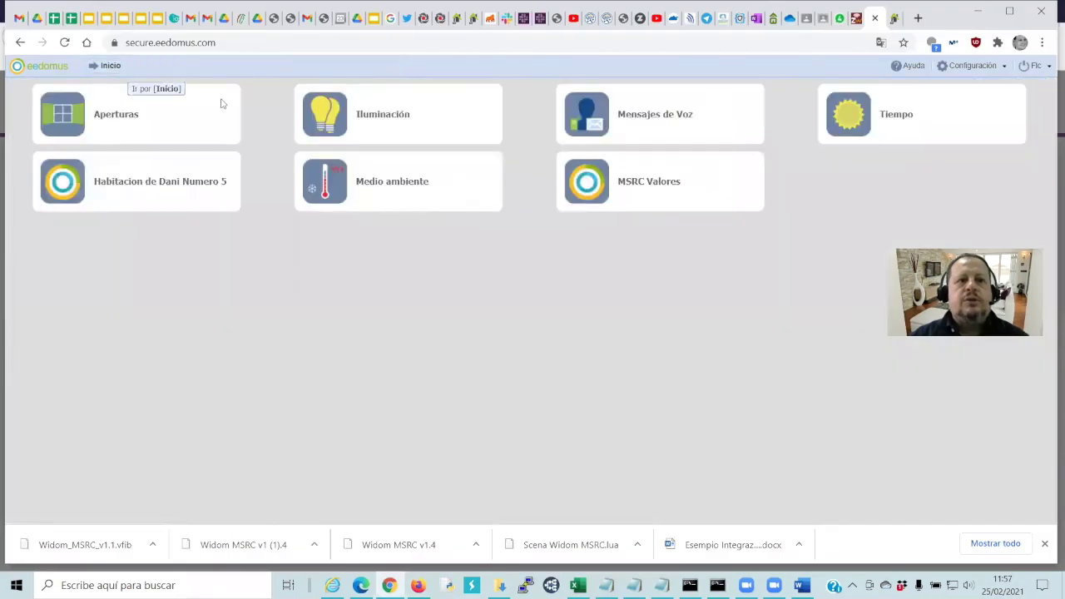
Start 'Incluir un periférico Z-Wave' from eedomus Configuración, then return to WiDom Home Configuration
click(969, 67)
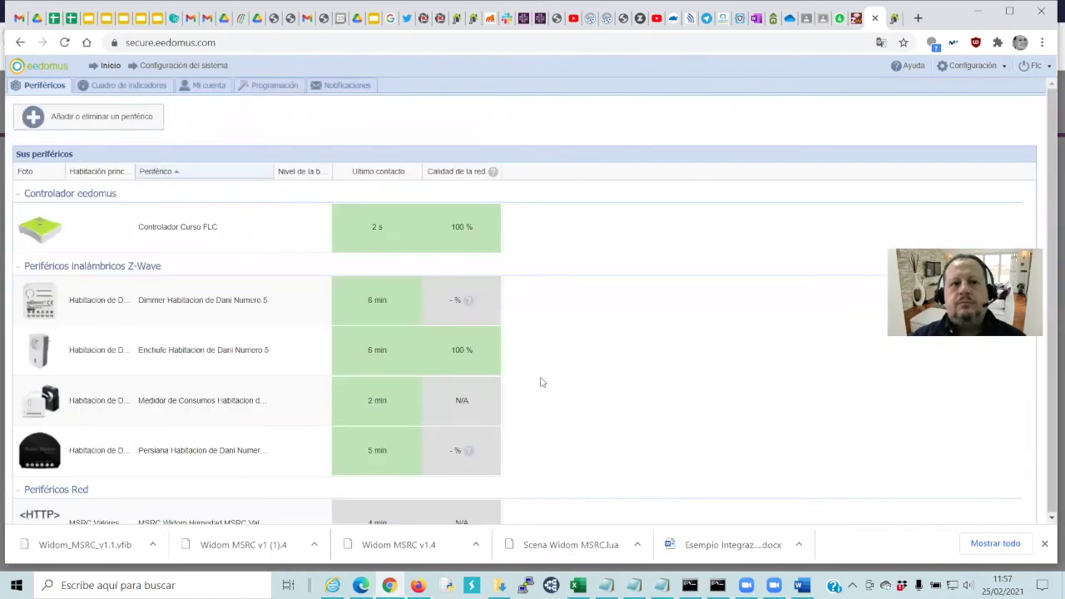
click(121, 117)
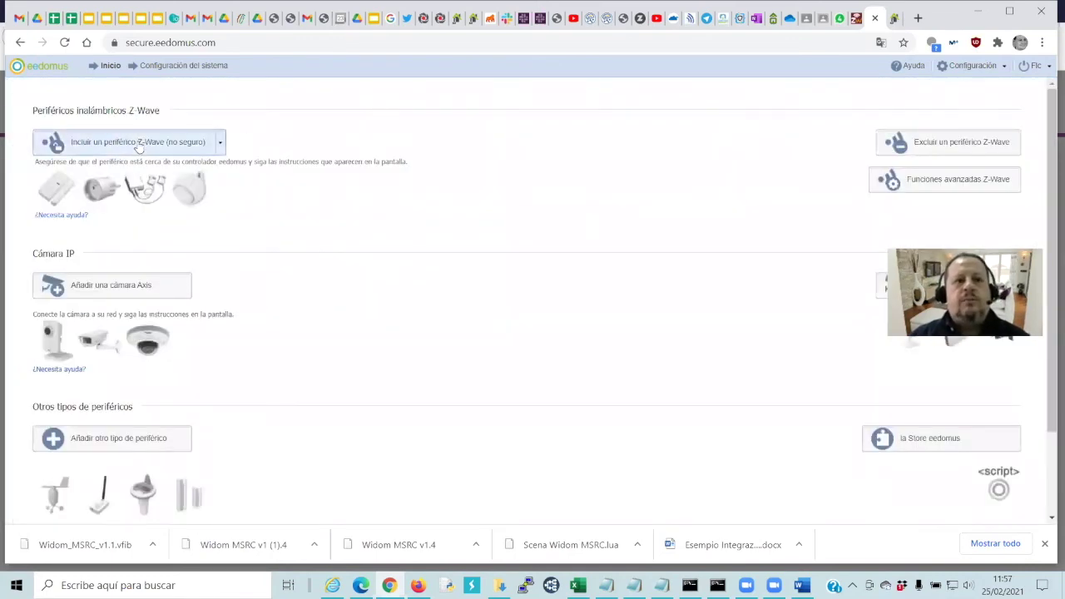
click(138, 143)
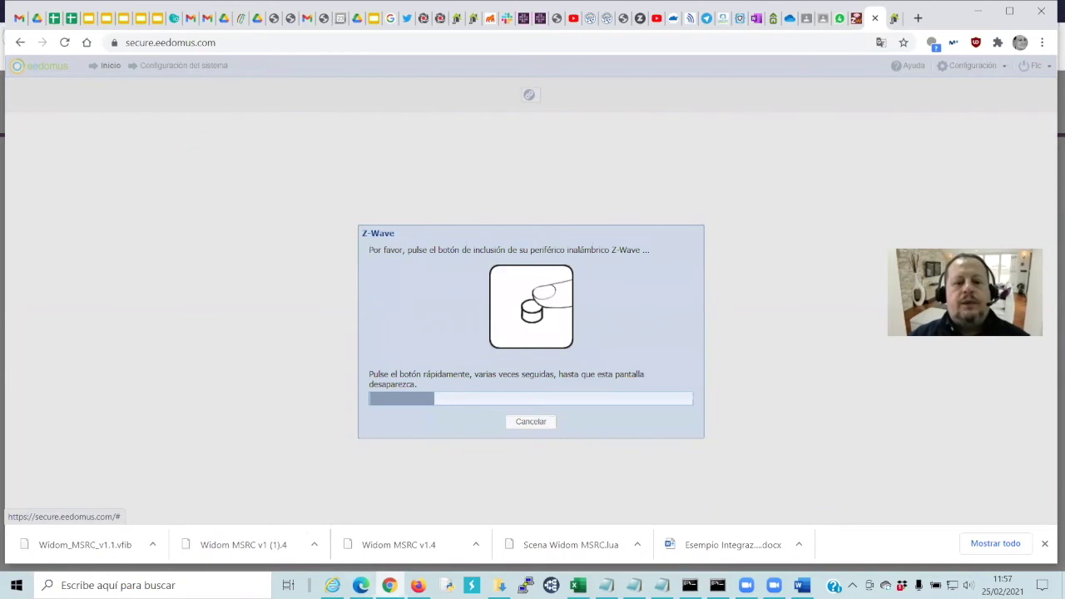
click(418, 585)
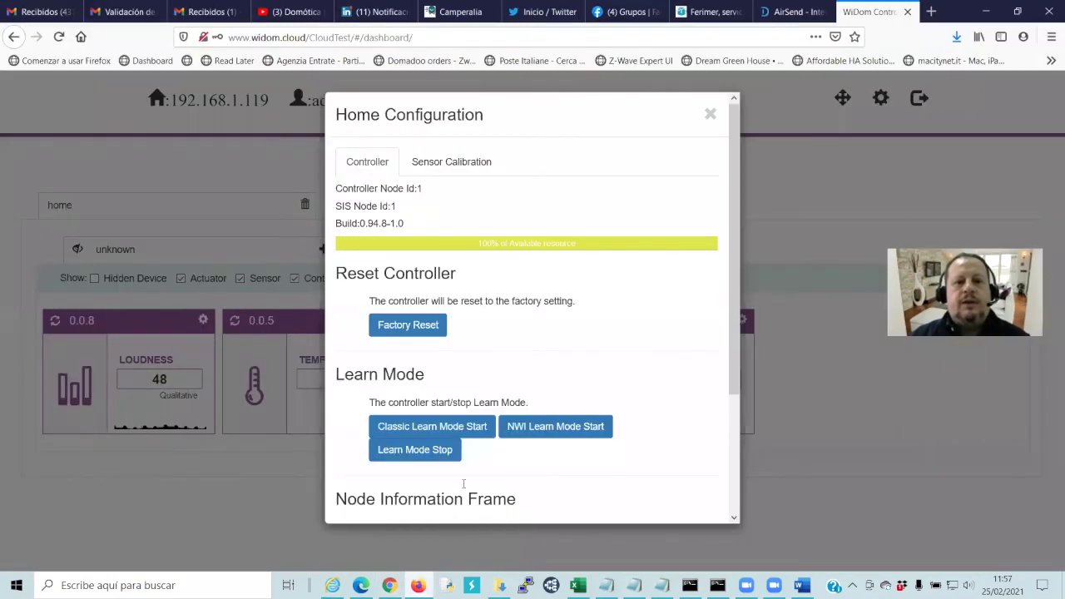
Run Classic Learn Mode so the module becomes Controller Node Id 12, then check eedomus
click(465, 431)
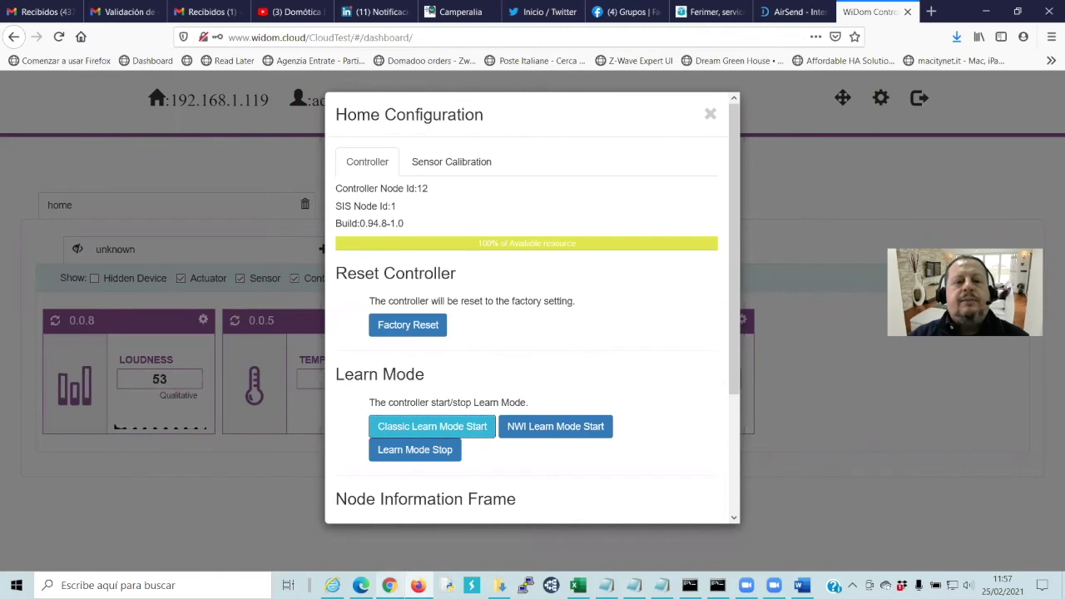
click(391, 582)
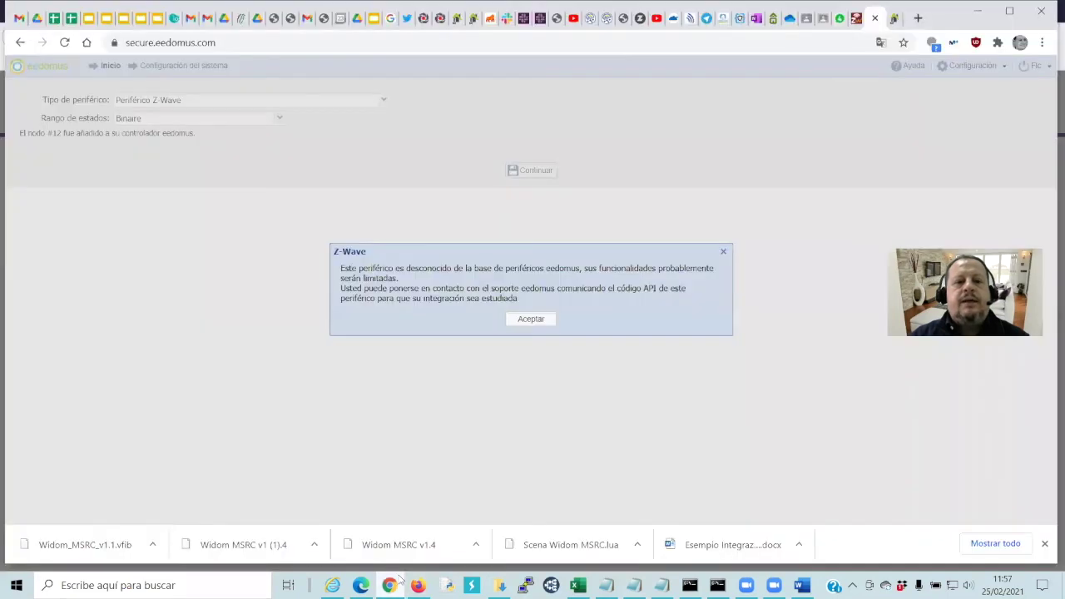
Accept the warning and save Z-Wave node #12 named 'MSRC Widom secundario'
click(532, 320)
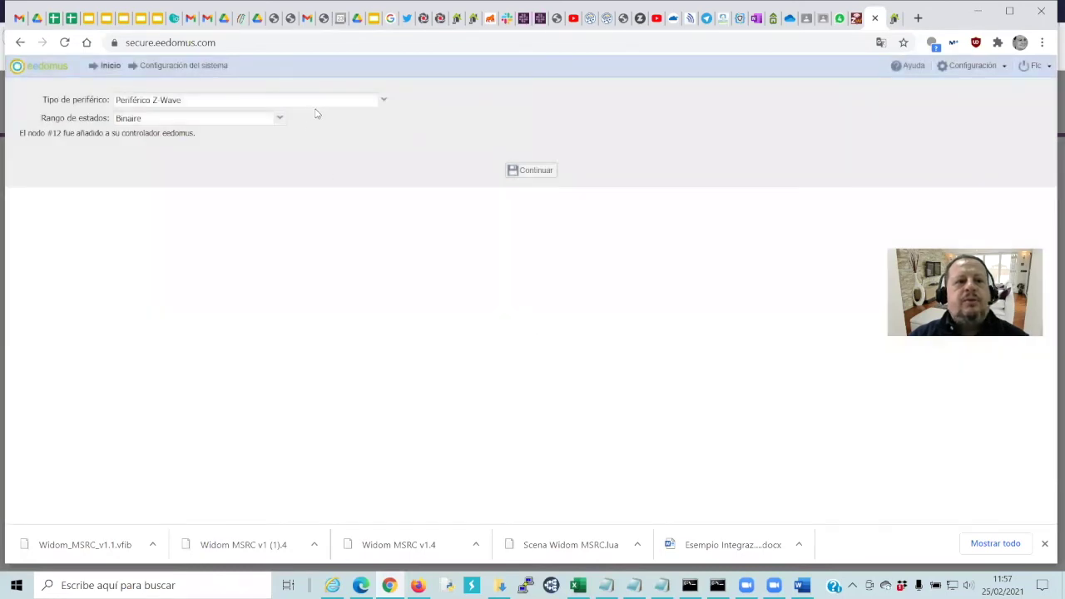
click(527, 172)
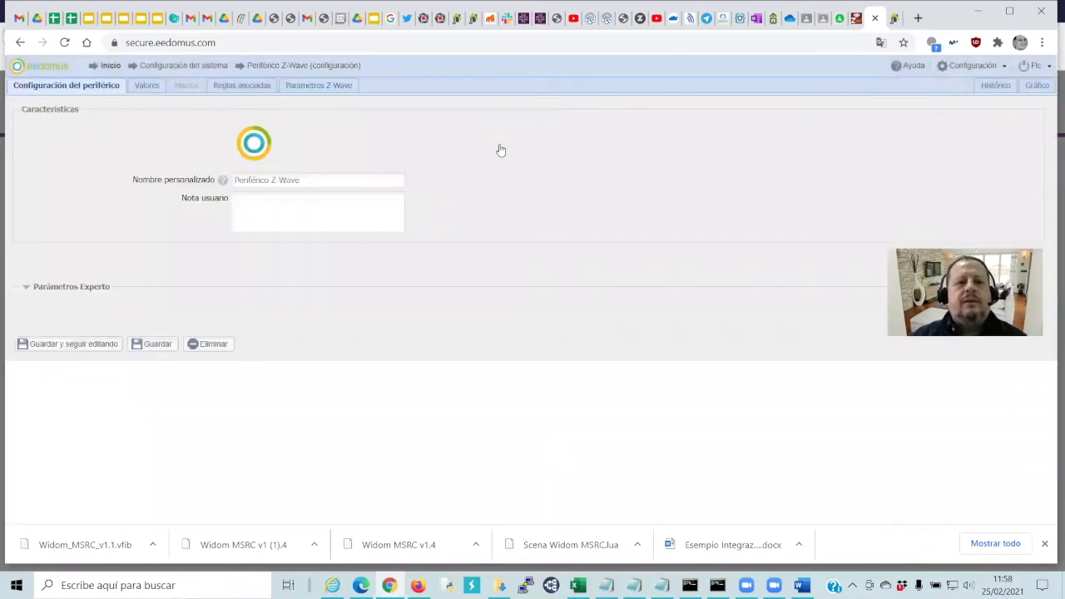
click(360, 179)
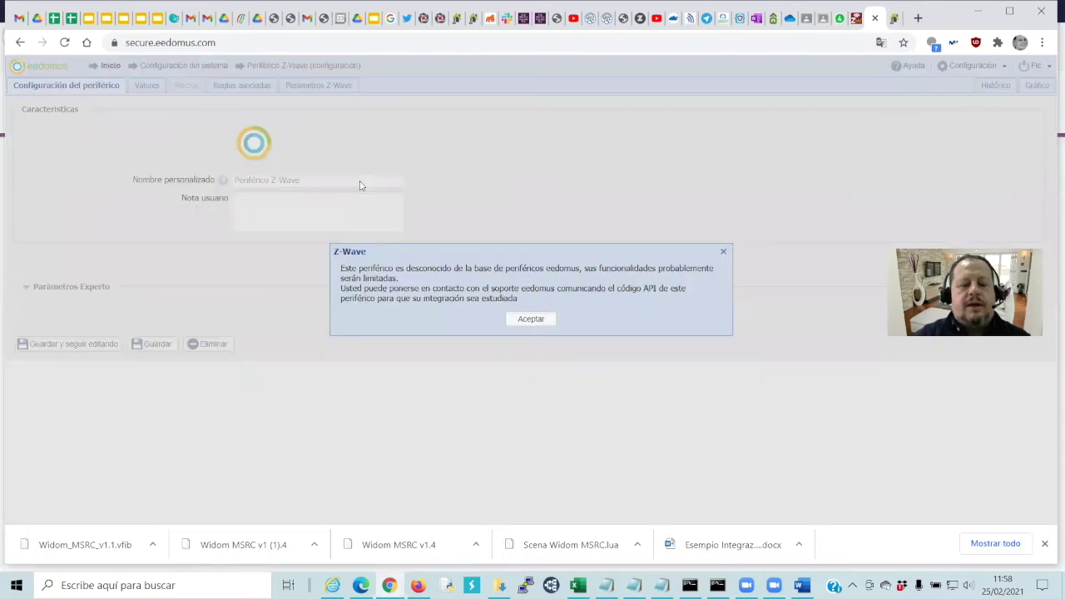
click(531, 318)
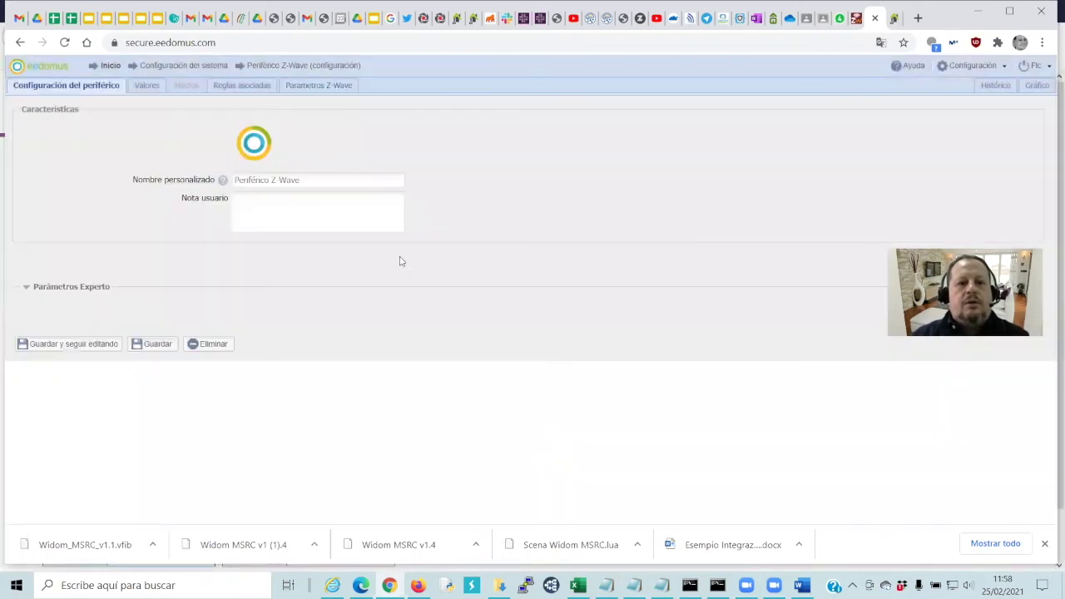
click(337, 183)
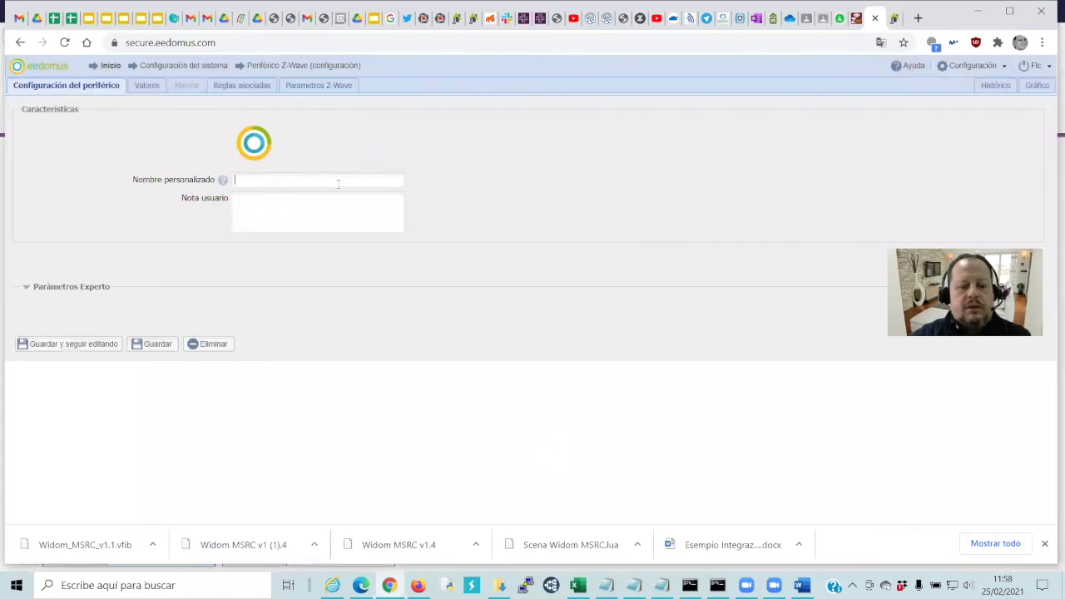
text(MSRC )
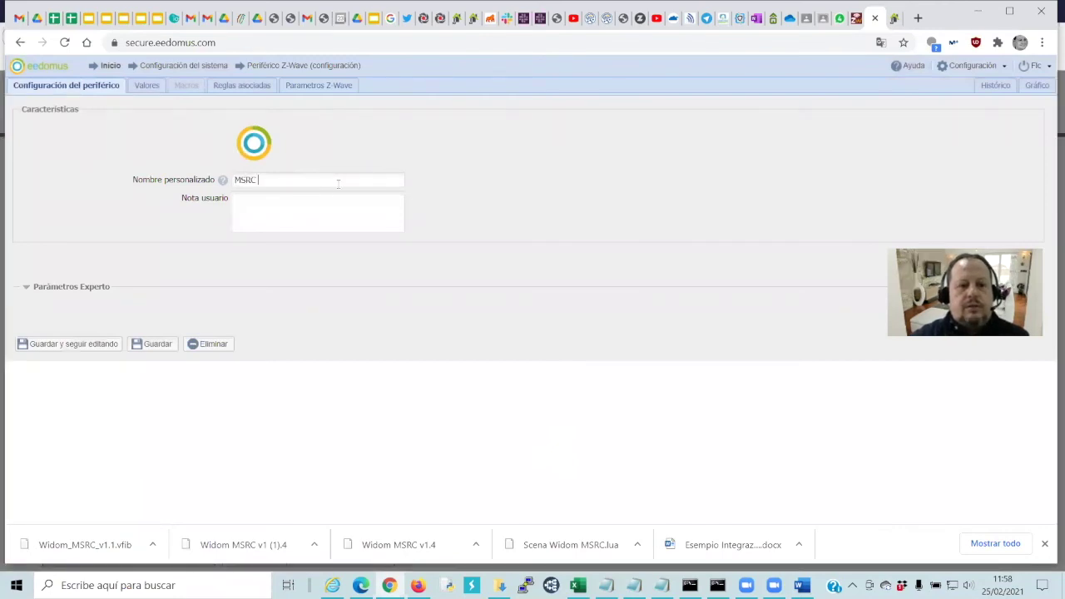
text(Widom secu)
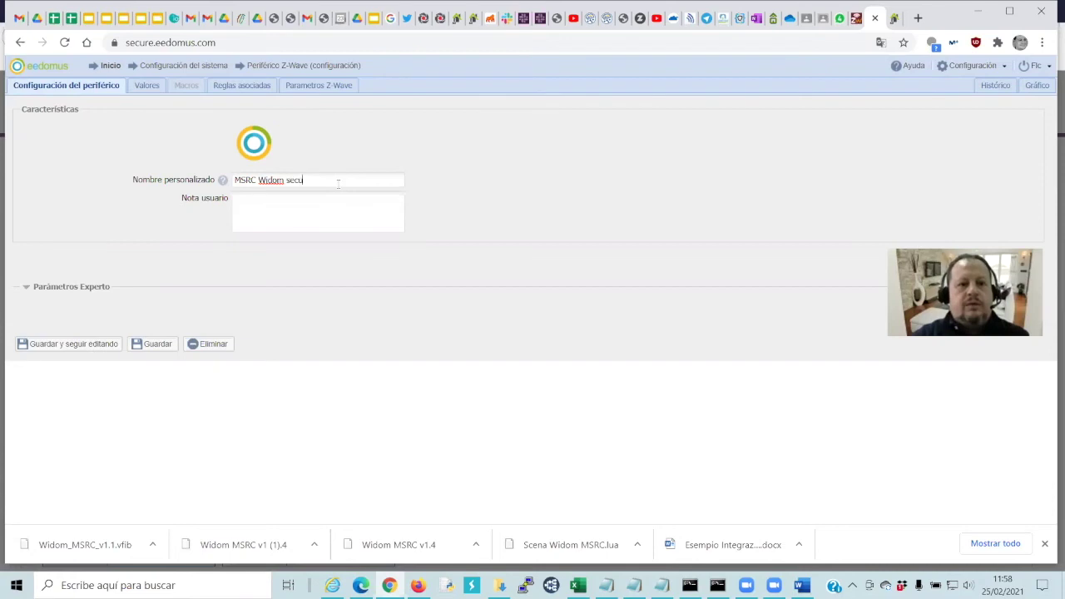
text(ndario)
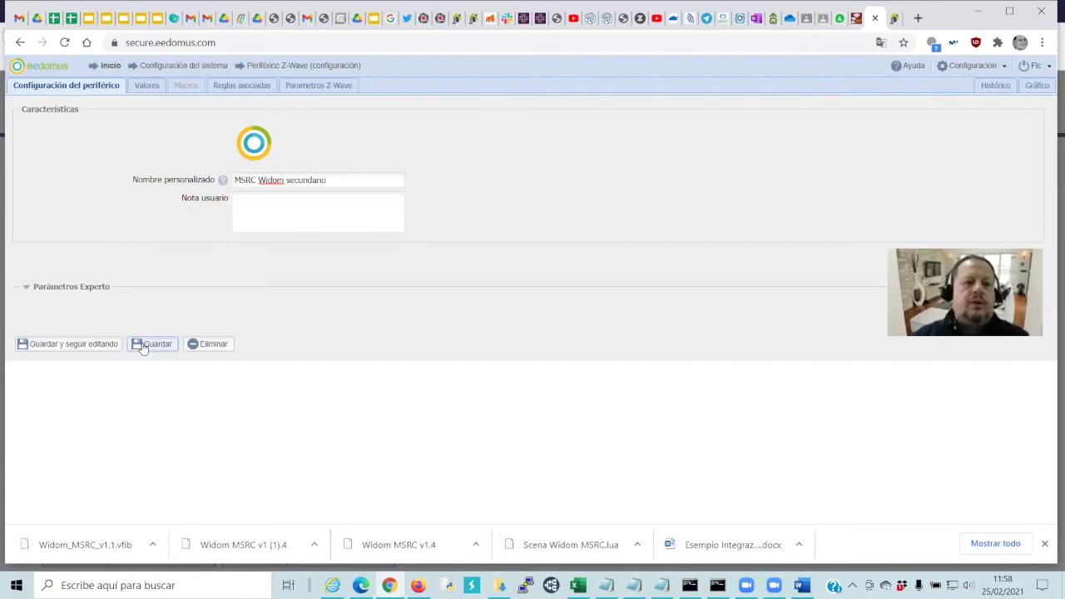
click(143, 348)
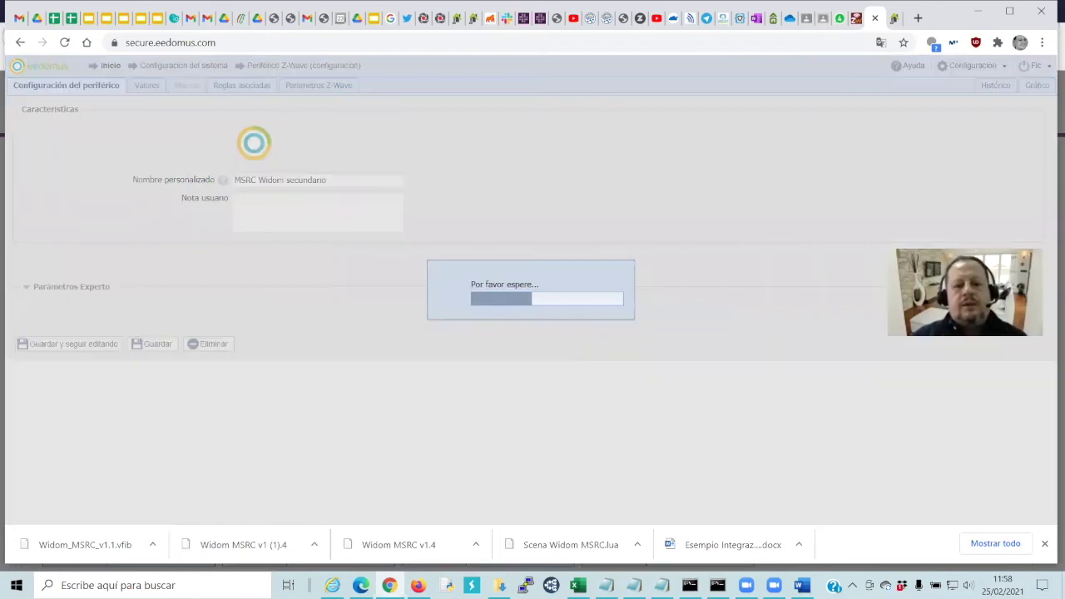
key(alt+Tab)
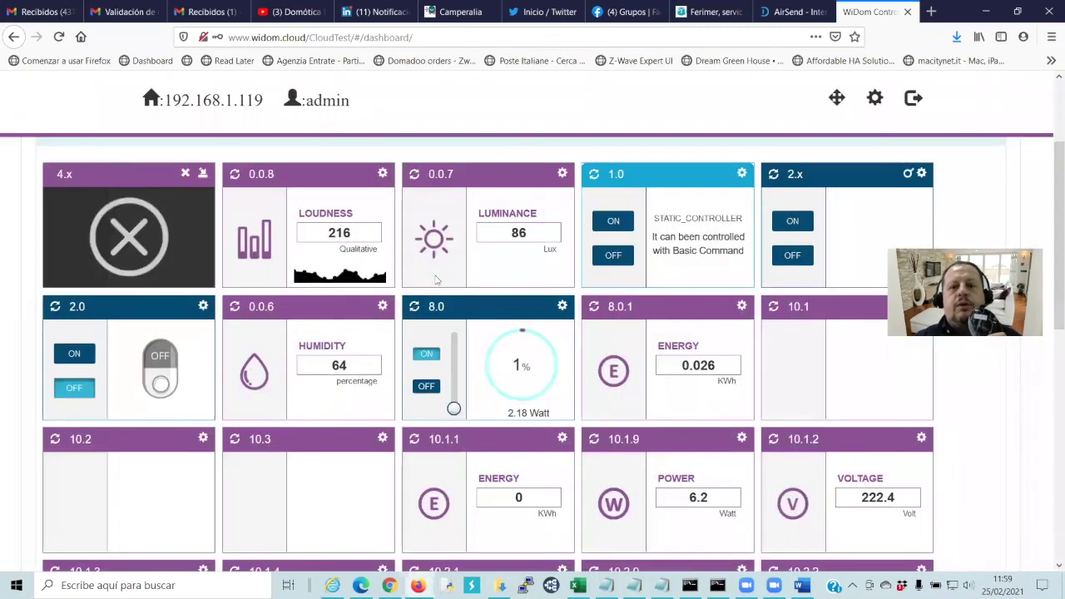
Raise the 8.0 dimmer to level 9, then lower it back to off
mouse_move(454, 409)
drag(454, 408, 454, 333)
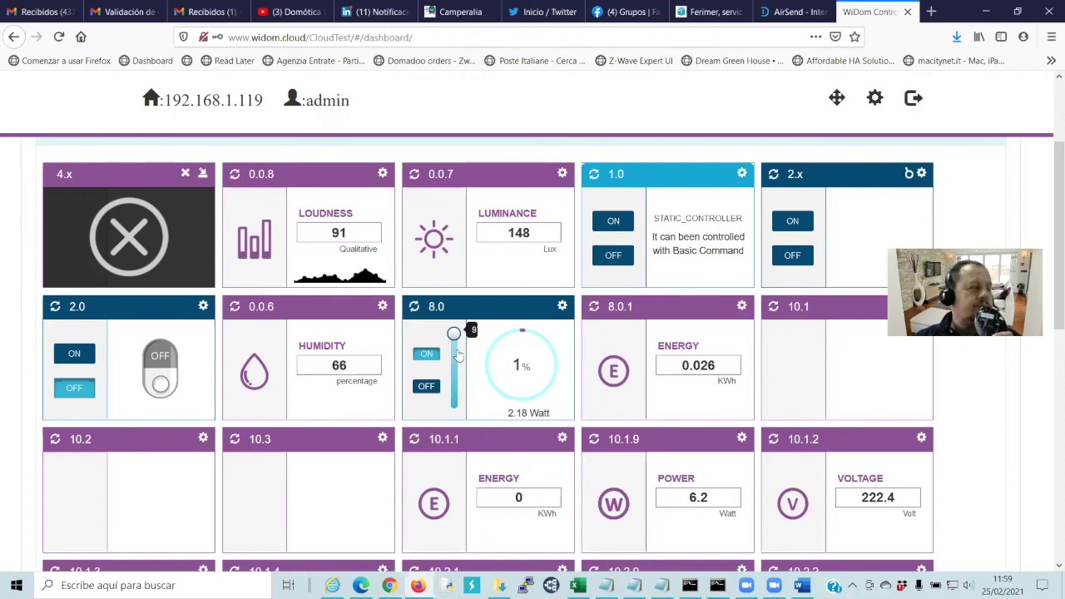
drag(454, 334, 467, 418)
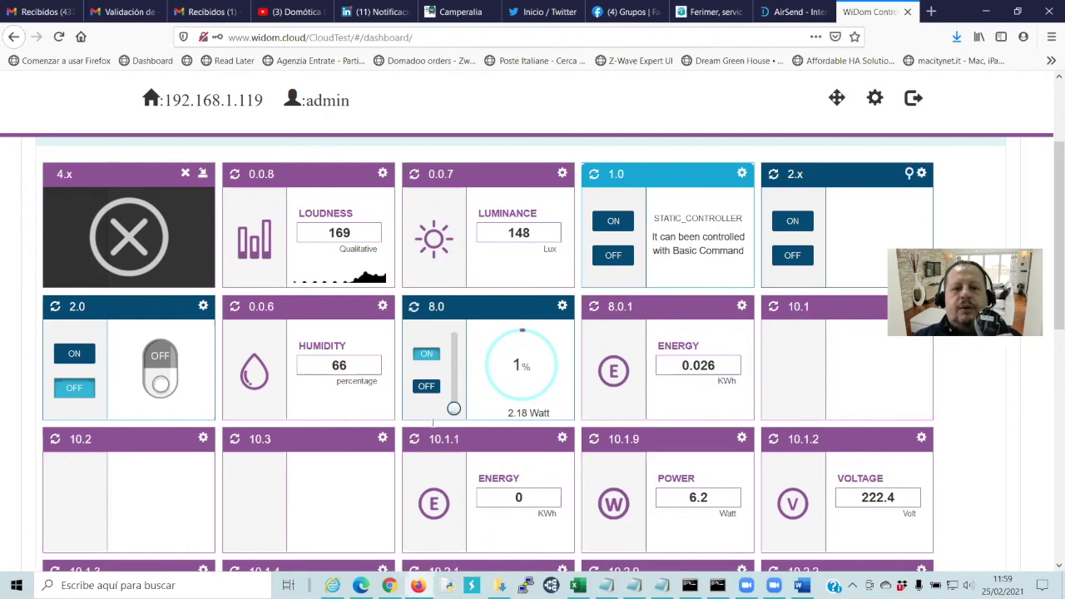
Drag the 11.2 blind slider down, then go to the eedomus home page
scroll(433, 425, down, 3)
scroll(511, 460, down, 5)
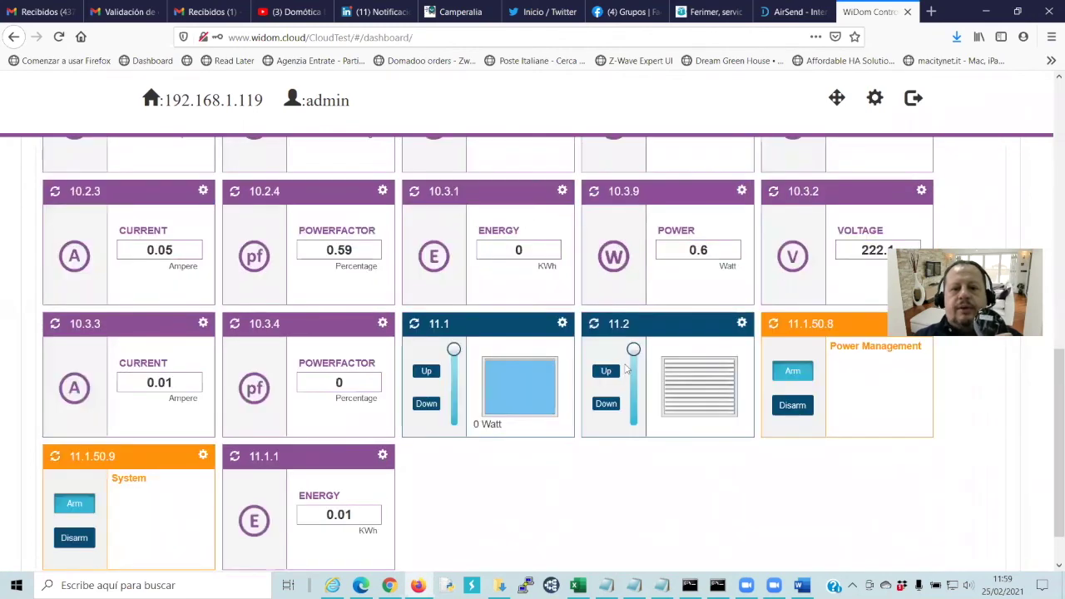
drag(635, 353, 635, 422)
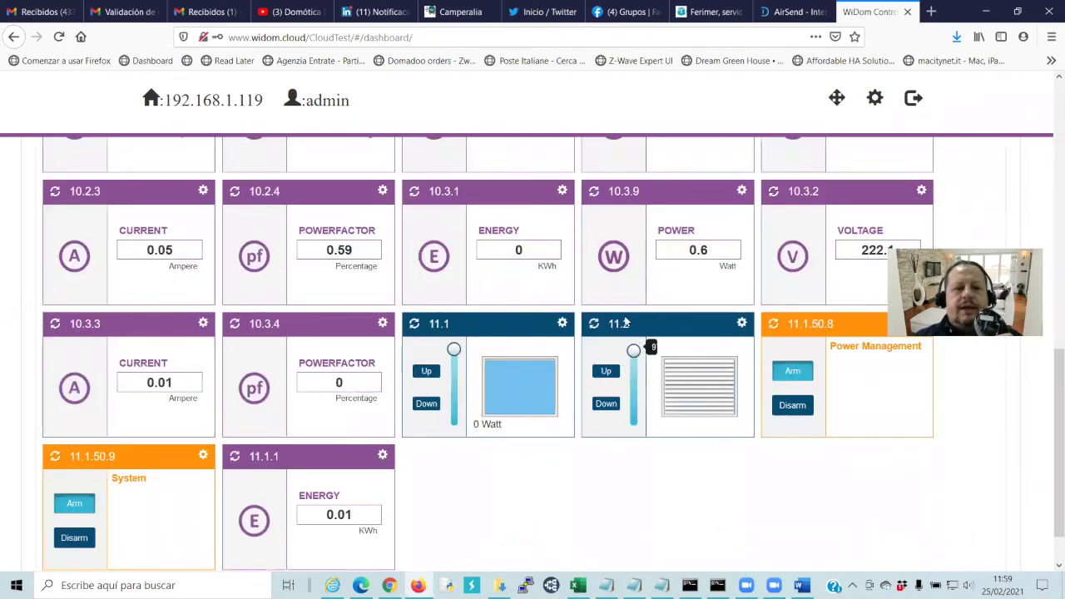
scroll(383, 391, up, 3)
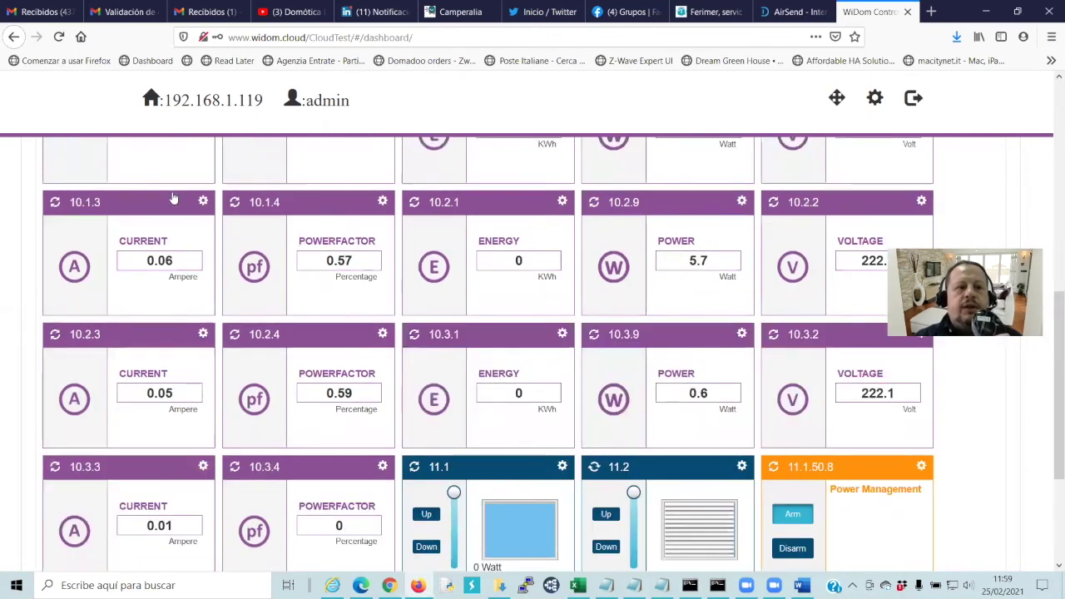
key(alt+Tab)
click(111, 65)
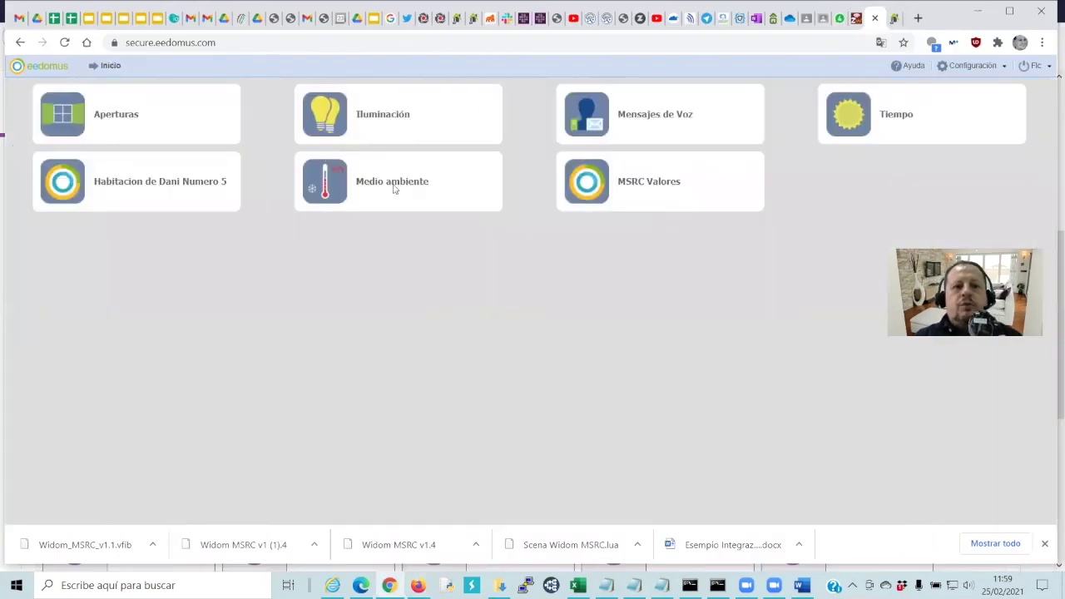
Open the room 5 page and turn the 8.0 dimmer fully up so eedomus shows Dimmer On
click(85, 202)
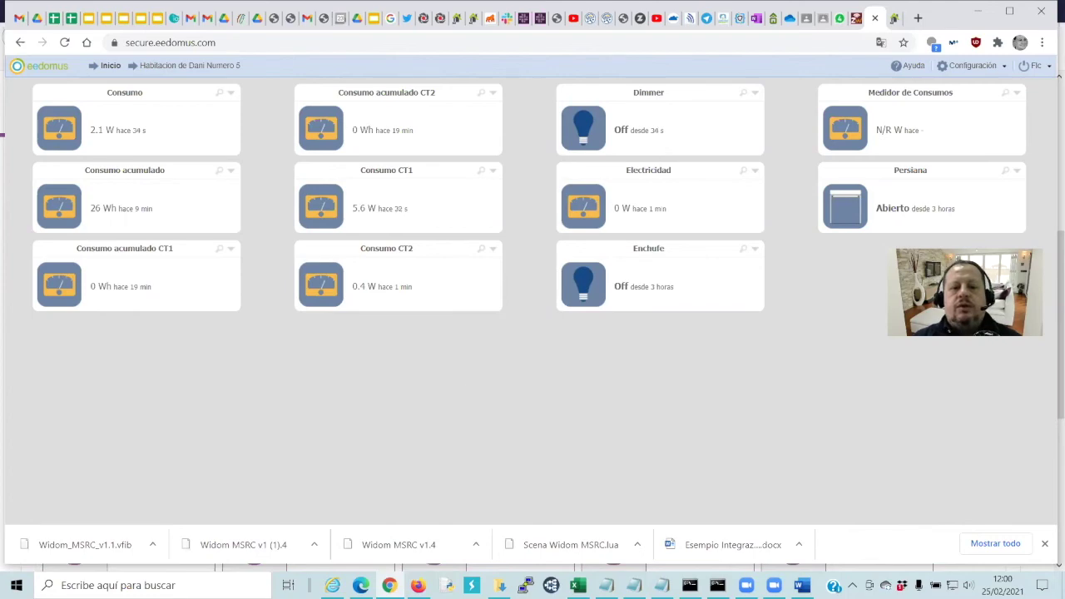
key(alt+Tab)
scroll(413, 405, up, 3)
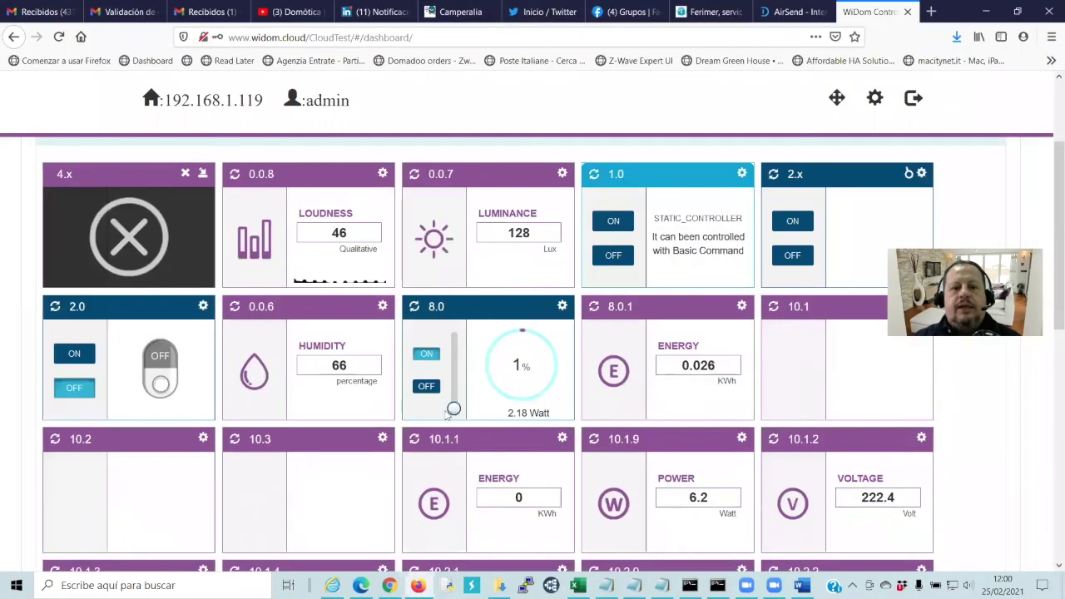
click(460, 327)
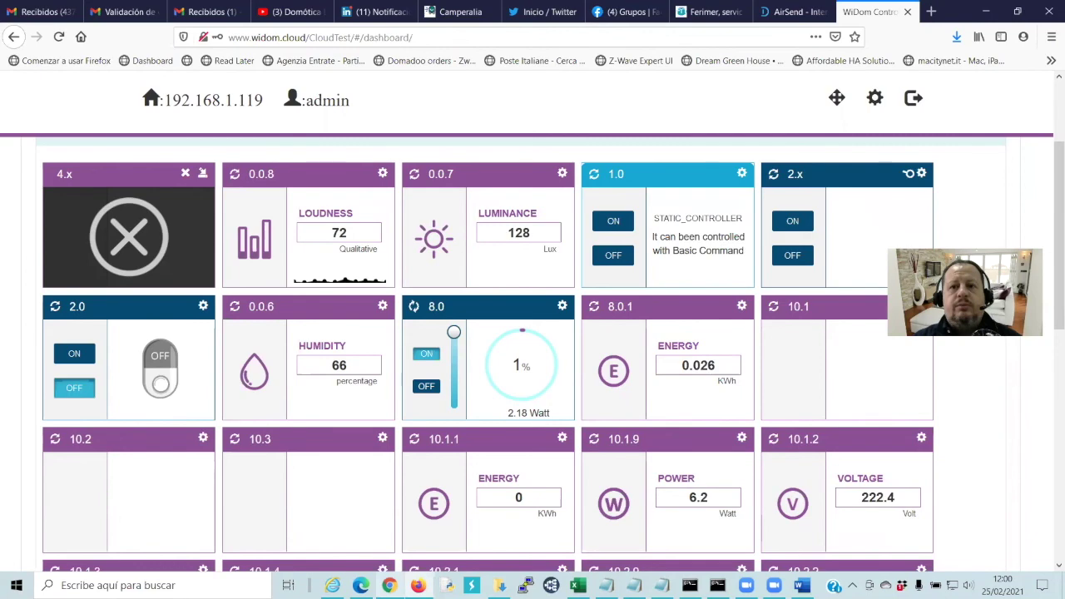
key(alt+Tab)
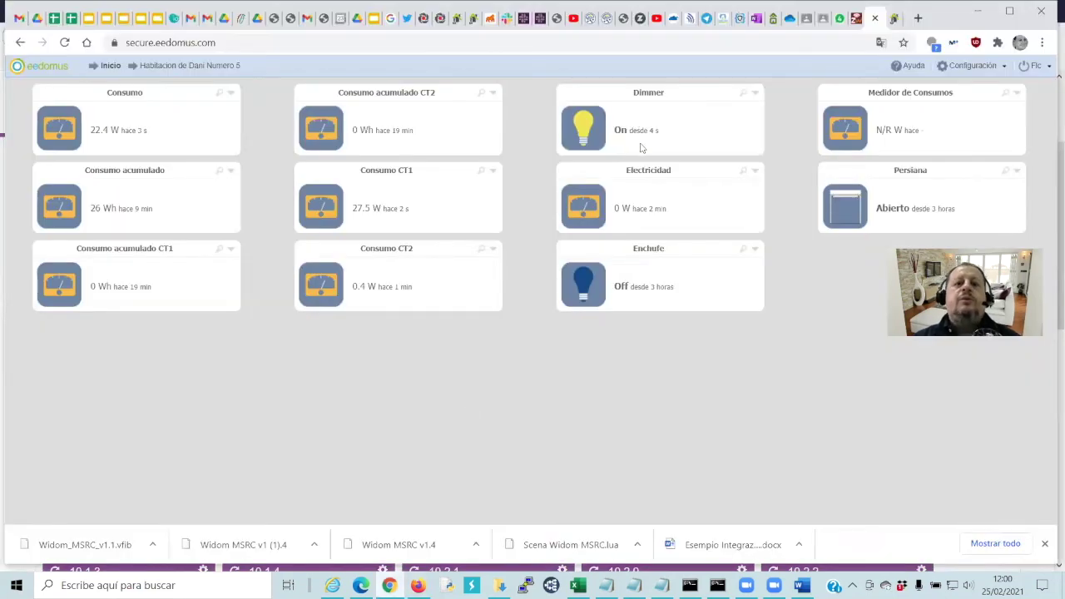